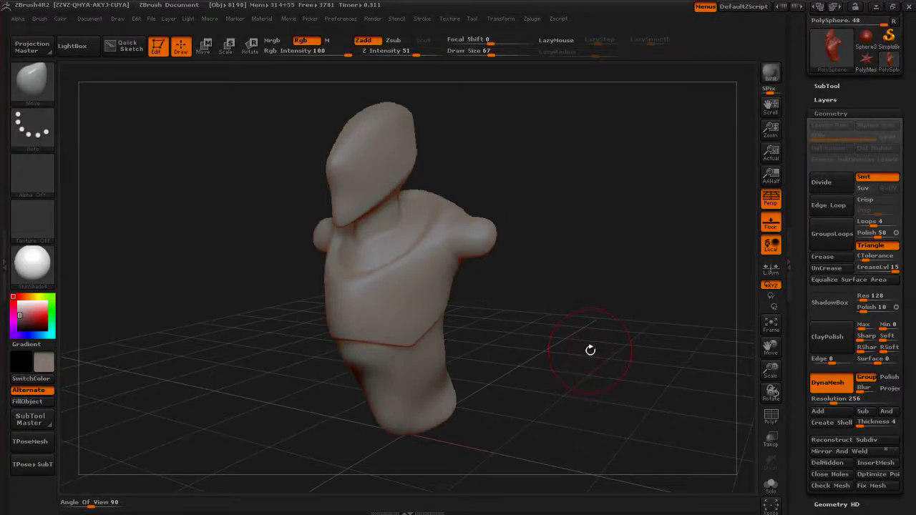
- Select the Standard brush for sculpting on the torso
{"action": "key", "text": "b"}
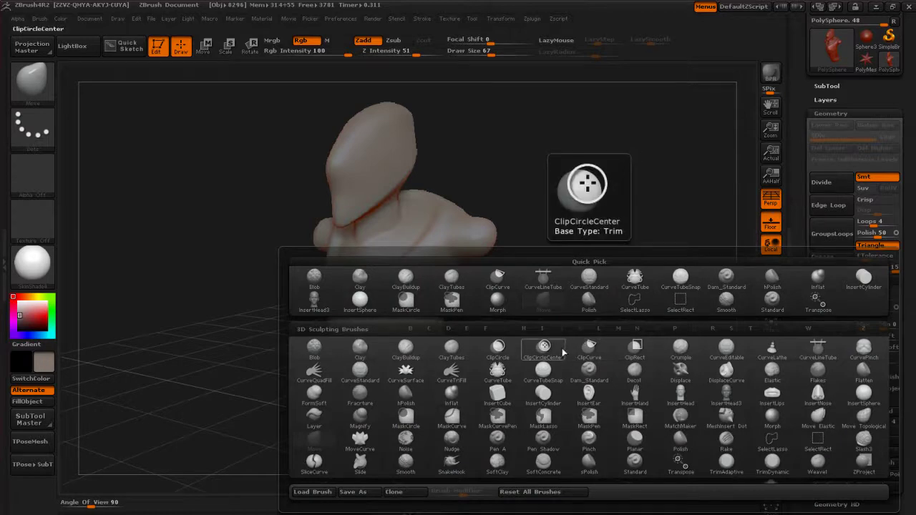
{"action": "key", "text": "s"}
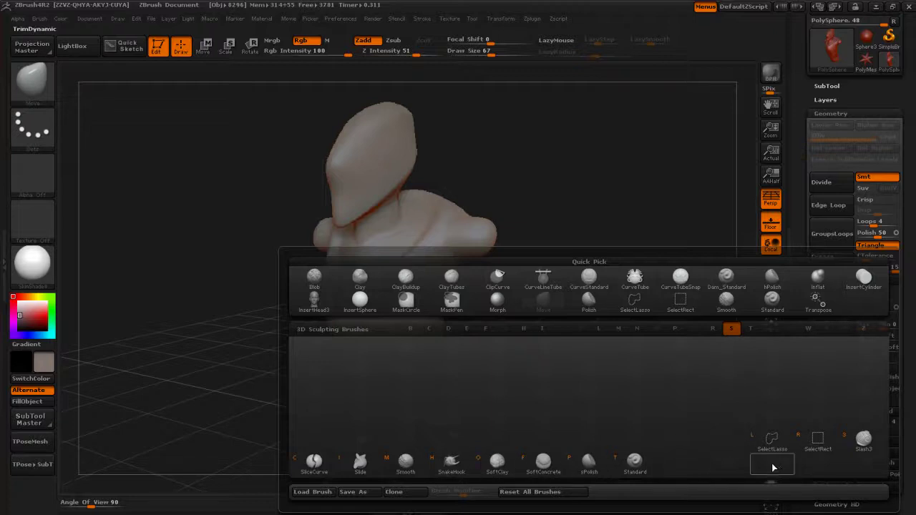
{"action": "left_click", "coordinate": [635, 462]}
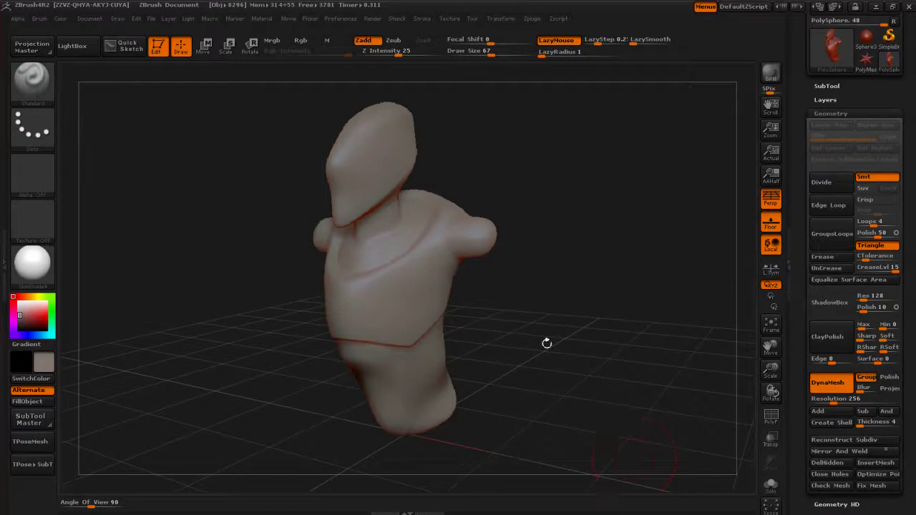
{"action": "left_click_drag", "start_coordinate": [565, 363], "coordinate": [560, 380]}
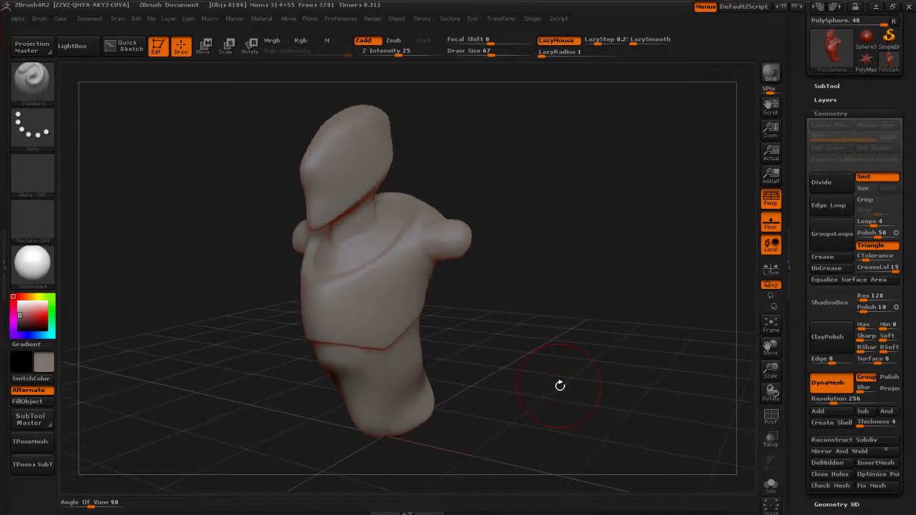
{"action": "key", "text": "b"}
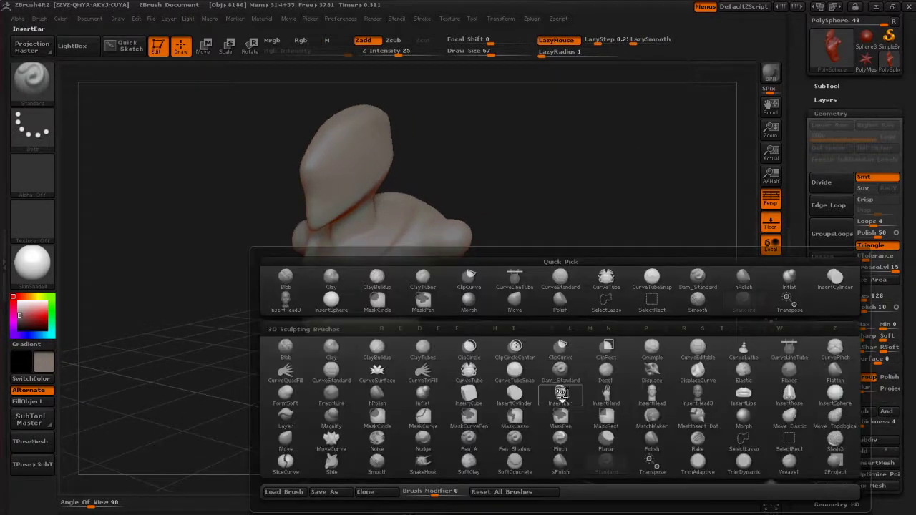
{"action": "key", "text": "m"}
{"action": "key", "text": "p"}
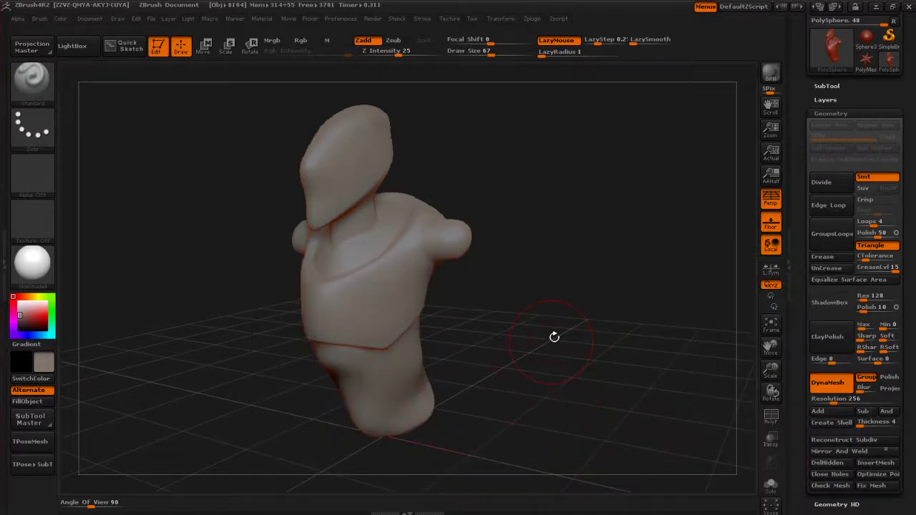
{"action": "left_click_drag", "start_coordinate": [544, 358], "coordinate": [541, 326]}
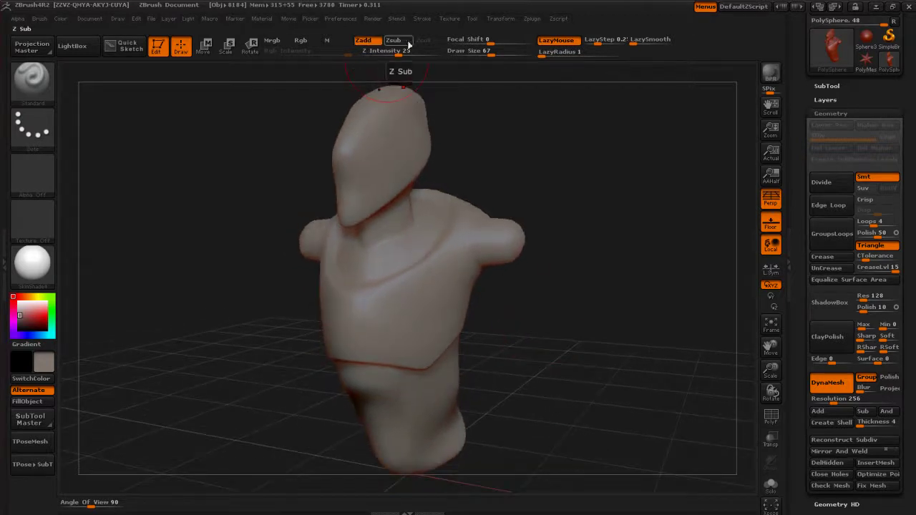
- Set the draw size to 25 and test a raised and a carved stroke on the chest, undoing each
{"action": "key", "text": "s"}
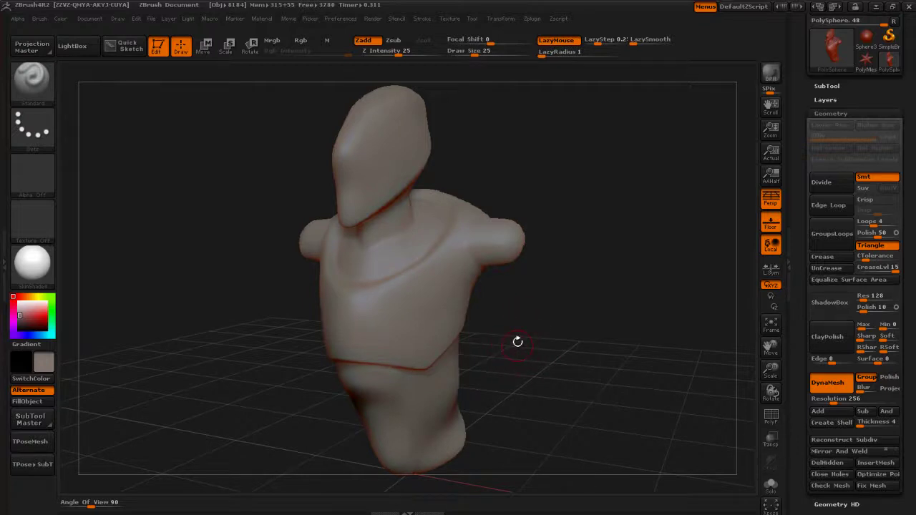
{"action": "mouse_move", "coordinate": [415, 327]}
{"action": "left_mouse_down"}
{"action": "mouse_move", "coordinate": [448, 304]}
{"action": "mouse_move", "coordinate": [426, 283]}
{"action": "mouse_move", "coordinate": [400, 344]}
{"action": "left_mouse_up"}
{"action": "key", "text": "ctrl+z"}
{"action": "key", "text": "alt"}
{"action": "mouse_move", "coordinate": [406, 328]}
{"action": "left_mouse_down", "text": "alt"}
{"action": "mouse_move", "coordinate": [451, 290]}
{"action": "mouse_move", "coordinate": [412, 321]}
{"action": "left_mouse_up", "text": "alt"}
{"action": "key", "text": "ctrl+z"}
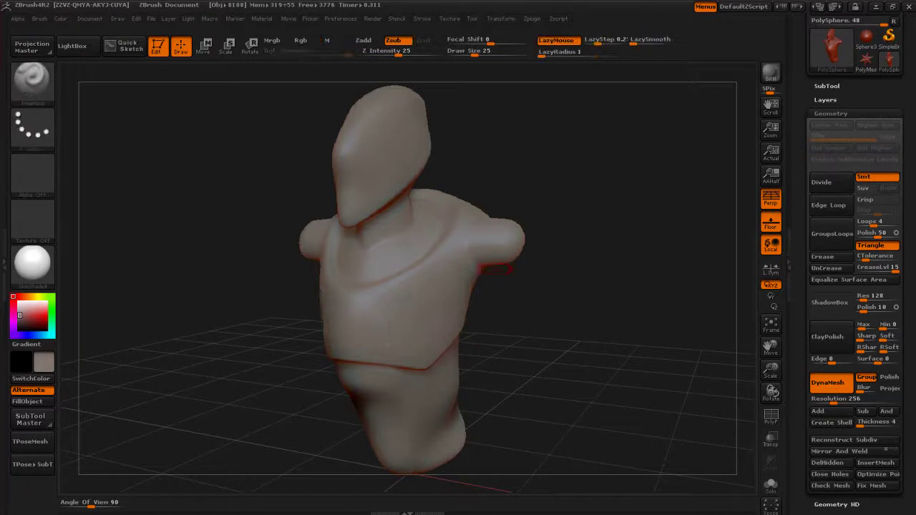
- Set the Z Intensity to 100 with Zadd active and try heavy raised strokes across the torso, undoing them
{"action": "left_click", "coordinate": [368, 41]}
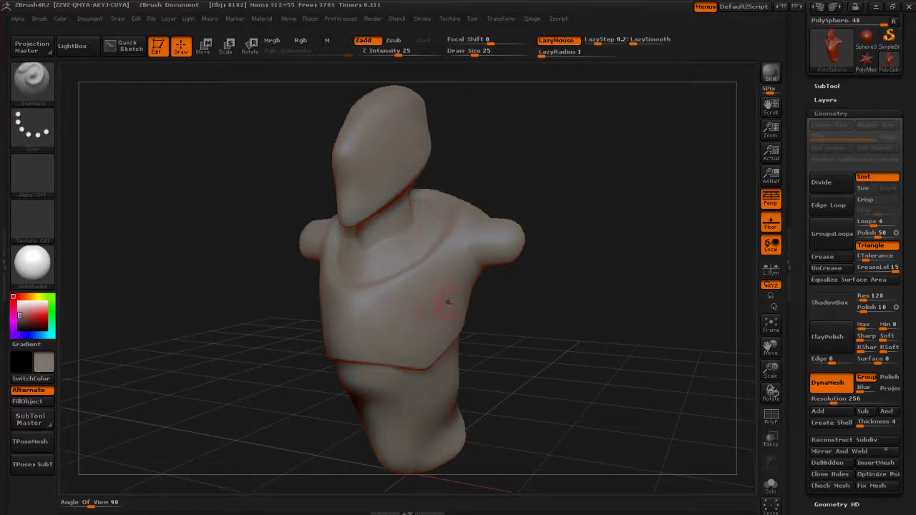
{"action": "left_click_drag", "start_coordinate": [404, 52], "coordinate": [440, 54]}
{"action": "left_click_drag", "start_coordinate": [401, 338], "coordinate": [464, 288]}
{"action": "mouse_move", "coordinate": [481, 215]}
{"action": "left_mouse_down"}
{"action": "mouse_move", "coordinate": [438, 222]}
{"action": "mouse_move", "coordinate": [401, 286]}
{"action": "mouse_move", "coordinate": [386, 354]}
{"action": "mouse_move", "coordinate": [419, 417]}
{"action": "left_mouse_up"}
{"action": "key", "text": "ctrl+z"}
{"action": "key", "text": "ctrl+z"}
{"action": "key", "text": "ctrl+z"}
{"action": "mouse_move", "coordinate": [507, 373]}
{"action": "left_mouse_down"}
{"action": "mouse_move", "coordinate": [494, 329]}
{"action": "mouse_move", "coordinate": [409, 306]}
{"action": "mouse_move", "coordinate": [433, 276]}
{"action": "mouse_move", "coordinate": [448, 336]}
{"action": "mouse_move", "coordinate": [440, 418]}
{"action": "mouse_move", "coordinate": [400, 379]}
{"action": "left_mouse_up"}
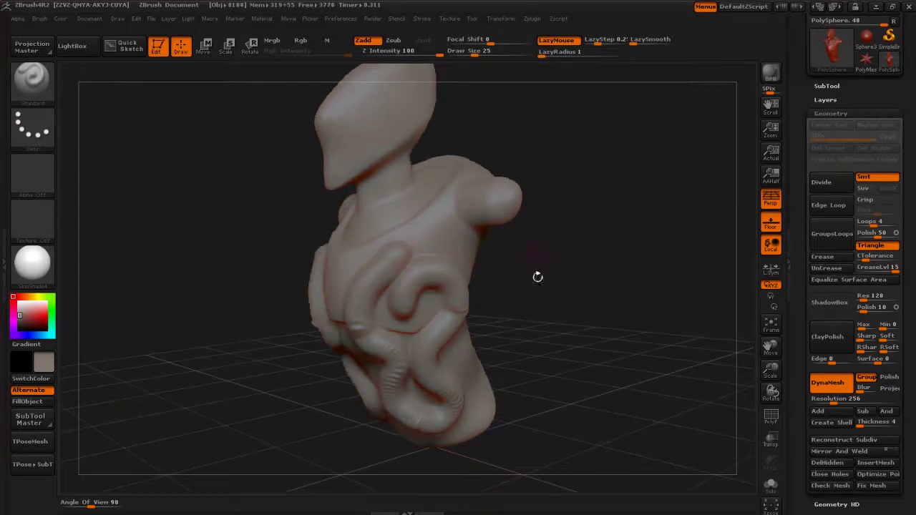
{"action": "key", "text": "ctrl+z"}
- Set the Z Intensity to 20 and test a stroke across the chest's lower edge, undoing it
{"action": "left_click_drag", "start_coordinate": [428, 54], "coordinate": [371, 55]}
{"action": "key", "text": "Return"}
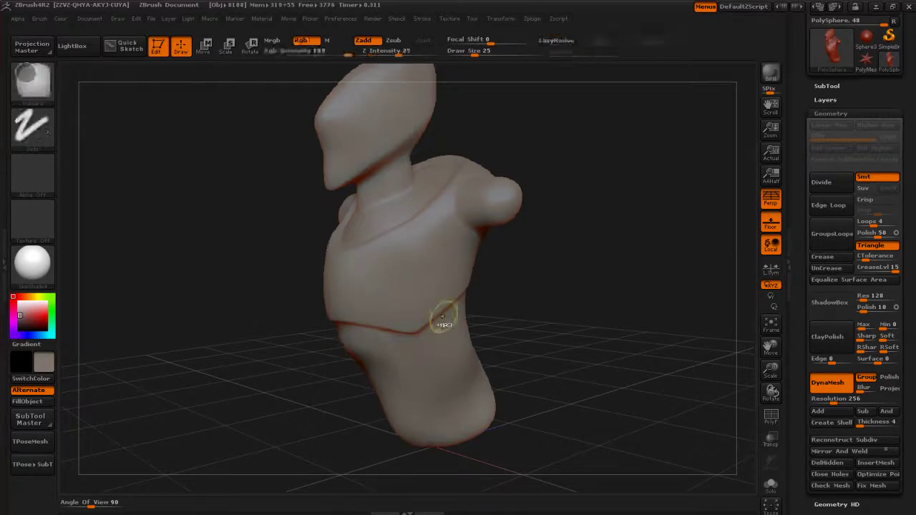
{"action": "left_click", "coordinate": [393, 53]}
{"action": "type", "text": "22"}
{"action": "key", "text": "Return"}
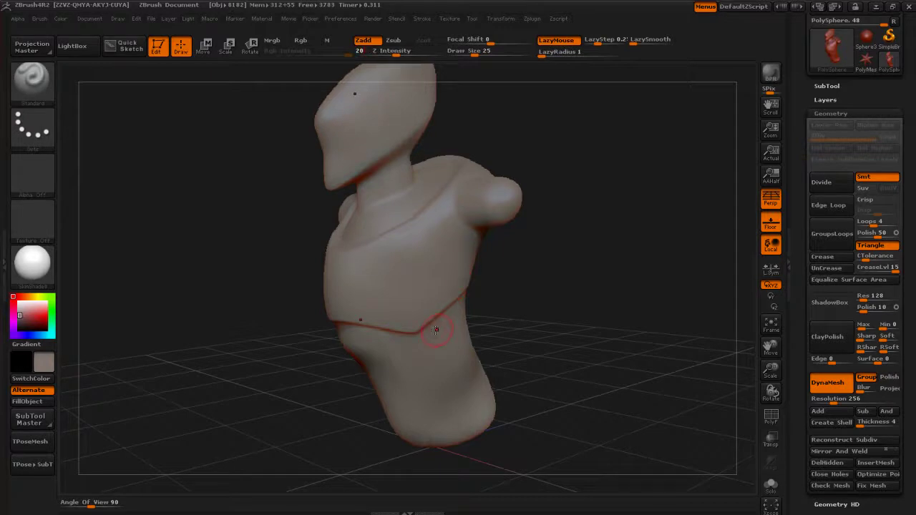
{"action": "mouse_move", "coordinate": [432, 328]}
{"action": "left_mouse_down"}
{"action": "mouse_move", "coordinate": [438, 317]}
{"action": "mouse_move", "coordinate": [422, 358]}
{"action": "left_mouse_up"}
{"action": "key", "text": "ctrl+z"}
- Set the Z Intensity to 30 and sculpt a test stroke down the chest
{"action": "left_click", "coordinate": [399, 51]}
{"action": "type", "text": "33"}
{"action": "key", "text": "Return"}
{"action": "mouse_move", "coordinate": [429, 243]}
{"action": "left_mouse_down"}
{"action": "mouse_move", "coordinate": [448, 262]}
{"action": "mouse_move", "coordinate": [446, 364]}
{"action": "mouse_move", "coordinate": [411, 342]}
{"action": "left_mouse_up"}
{"action": "mouse_move", "coordinate": [514, 303]}
{"action": "left_mouse_down"}
{"action": "mouse_move", "coordinate": [427, 252]}
{"action": "mouse_move", "coordinate": [409, 269]}
{"action": "mouse_move", "coordinate": [449, 267]}
{"action": "mouse_move", "coordinate": [420, 267]}
{"action": "mouse_move", "coordinate": [428, 272]}
{"action": "mouse_move", "coordinate": [383, 297]}
{"action": "left_mouse_up"}
- Set the draw size to 9 and try fine curled strokes on the side of the chest, undoing them
{"action": "key", "text": "s"}
{"action": "key", "text": "s"}
{"action": "key", "text": "s"}
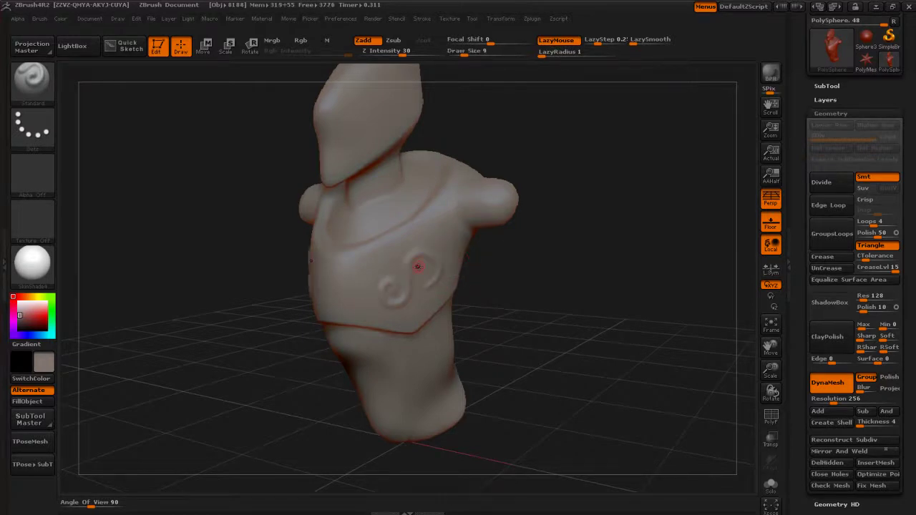
{"action": "key", "text": "ctrl+z"}
{"action": "mouse_move", "coordinate": [408, 256]}
{"action": "left_mouse_down"}
{"action": "mouse_move", "coordinate": [392, 295]}
{"action": "mouse_move", "coordinate": [374, 275]}
{"action": "left_mouse_up"}
{"action": "key", "text": "ctrl+z"}
{"action": "left_click_drag", "start_coordinate": [484, 289], "coordinate": [465, 286]}
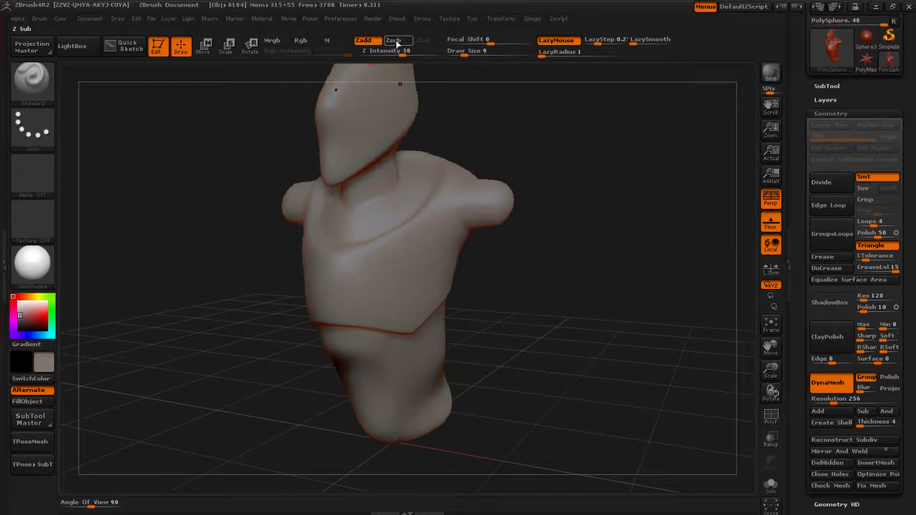
- Try two small raised curls on the side of the chest and undo both
{"action": "left_click_drag", "start_coordinate": [505, 315], "coordinate": [486, 300]}
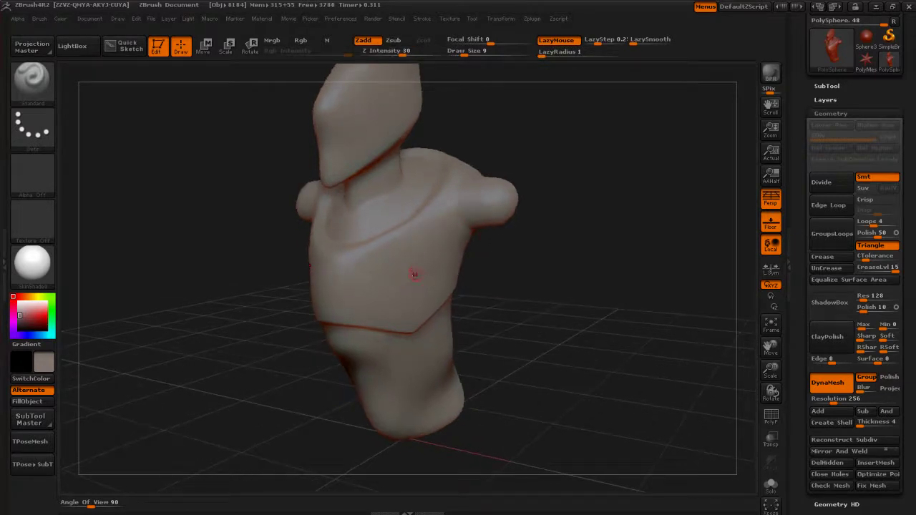
{"action": "left_click_drag", "start_coordinate": [421, 272], "coordinate": [427, 265]}
{"action": "left_click_drag", "start_coordinate": [398, 310], "coordinate": [408, 304]}
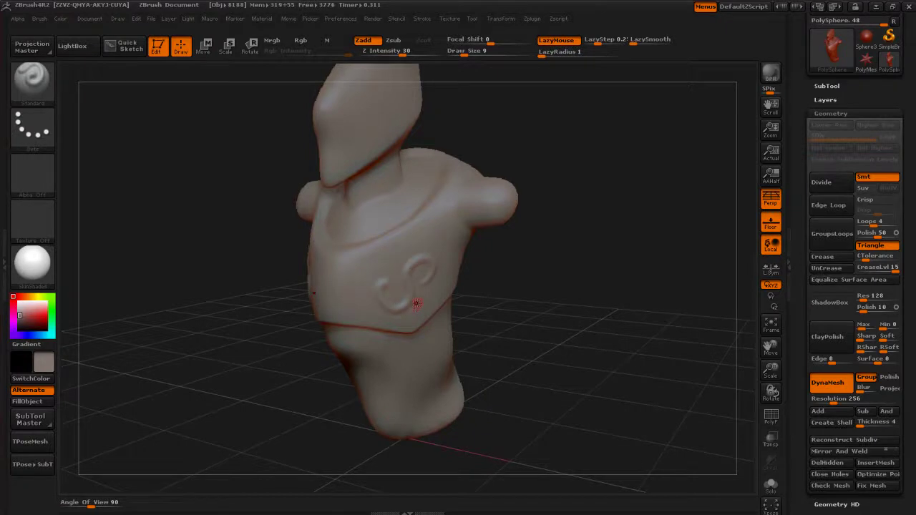
{"action": "key", "text": "ctrl+z"}
{"action": "key", "text": "ctrl+z"}
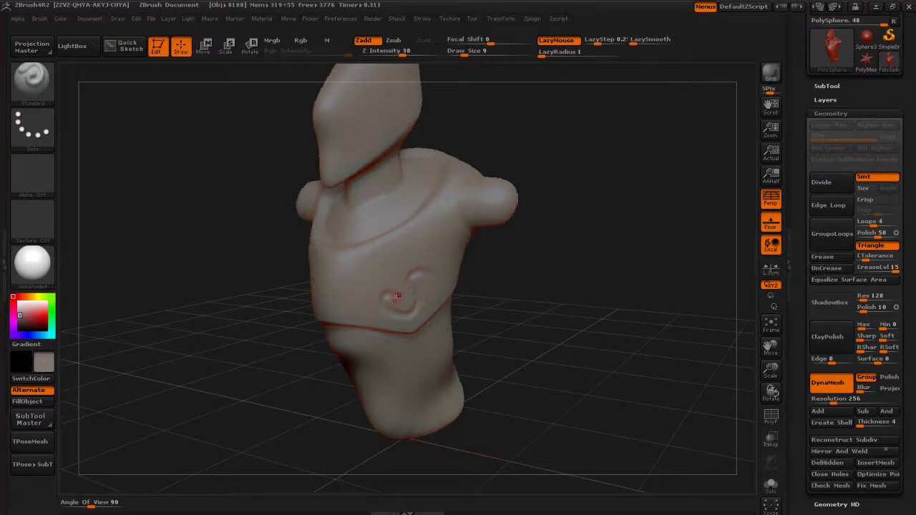
- Sculpt a raised swirl pattern on the side of the chest and smooth it with a draw size of 44
{"action": "left_click_drag", "start_coordinate": [392, 300], "coordinate": [393, 290]}
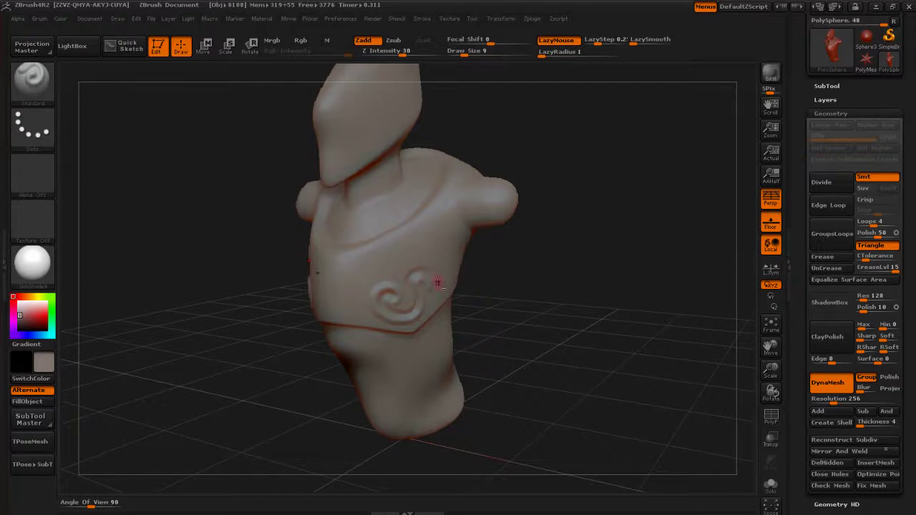
{"action": "left_click_drag", "start_coordinate": [432, 269], "coordinate": [394, 277]}
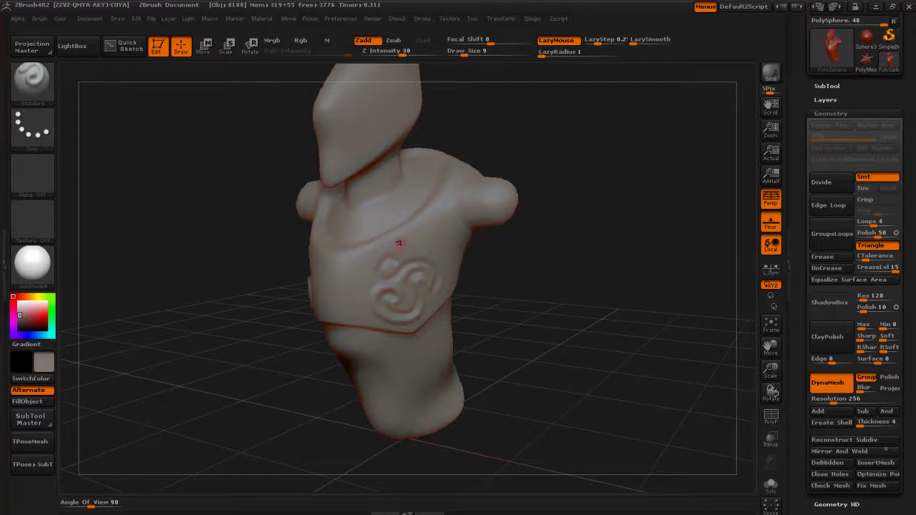
{"action": "key", "text": "s"}
{"action": "mouse_move", "coordinate": [412, 273]}
{"action": "left_mouse_down"}
{"action": "mouse_move", "coordinate": [431, 274]}
{"action": "mouse_move", "coordinate": [417, 280]}
{"action": "left_mouse_up"}
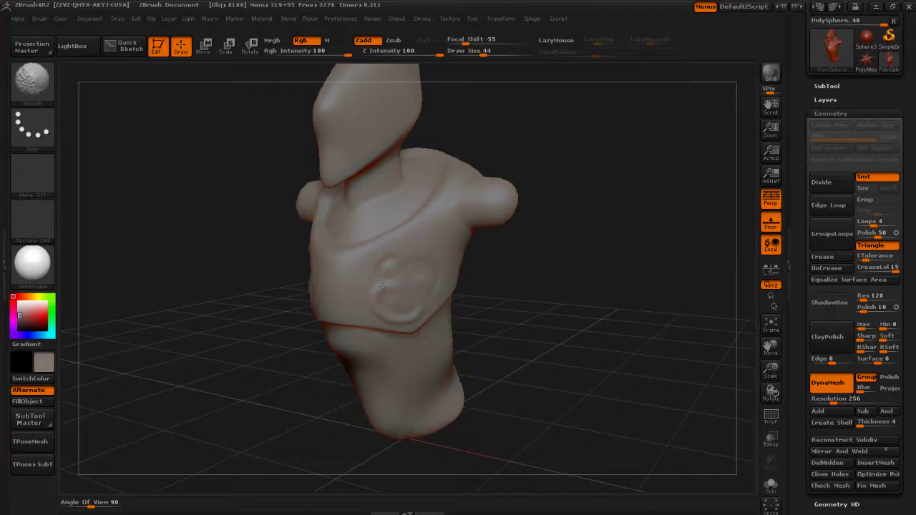
- Undo the smoothing and the swirl strokes on the chest
{"action": "key", "text": "ctrl+z"}
{"action": "key", "text": "ctrl+z"}
{"action": "key", "text": "ctrl+z"}
{"action": "key", "text": "ctrl+z"}
{"action": "key", "text": "ctrl+z"}
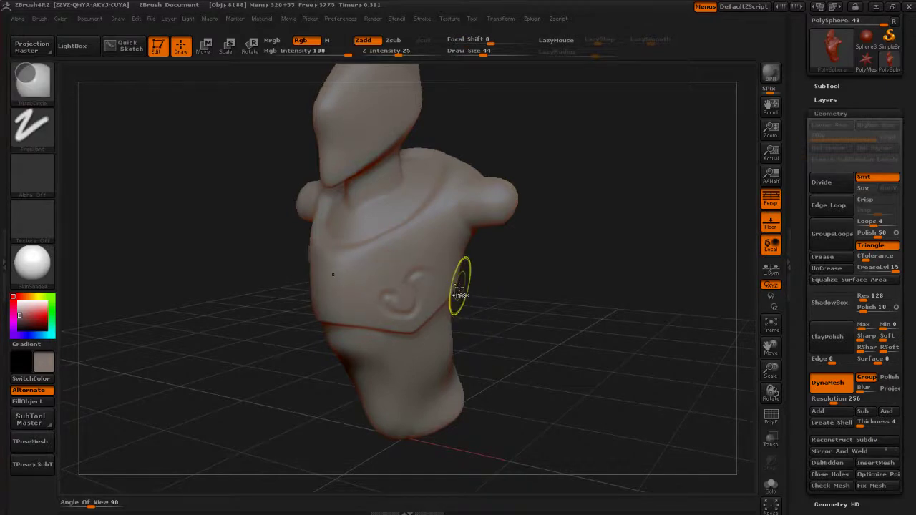
- Set the draw size to 12, sculpt a wavy raised stroke on the side of the chest, and smooth it
{"action": "key", "text": "s"}
{"action": "mouse_move", "coordinate": [413, 281]}
{"action": "left_mouse_down"}
{"action": "mouse_move", "coordinate": [398, 282]}
{"action": "mouse_move", "coordinate": [410, 285]}
{"action": "mouse_move", "coordinate": [429, 264]}
{"action": "left_mouse_up"}
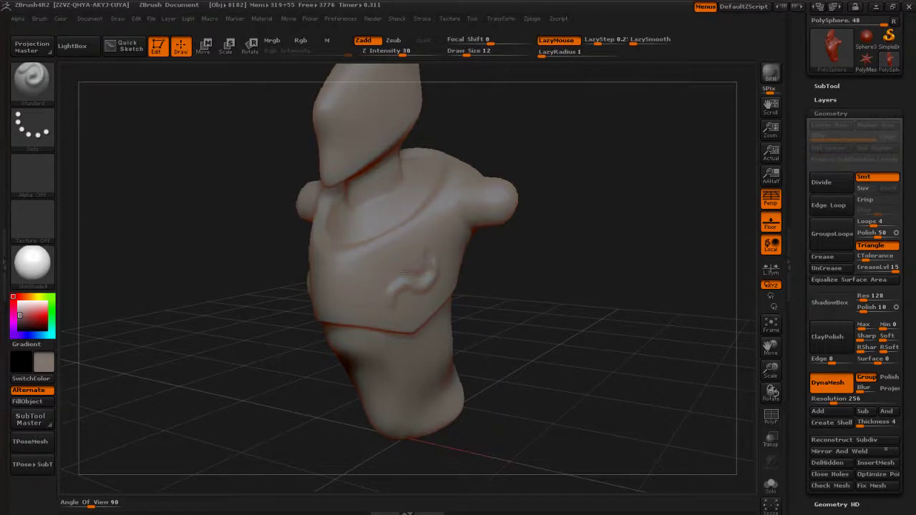
{"action": "key", "text": "shift"}
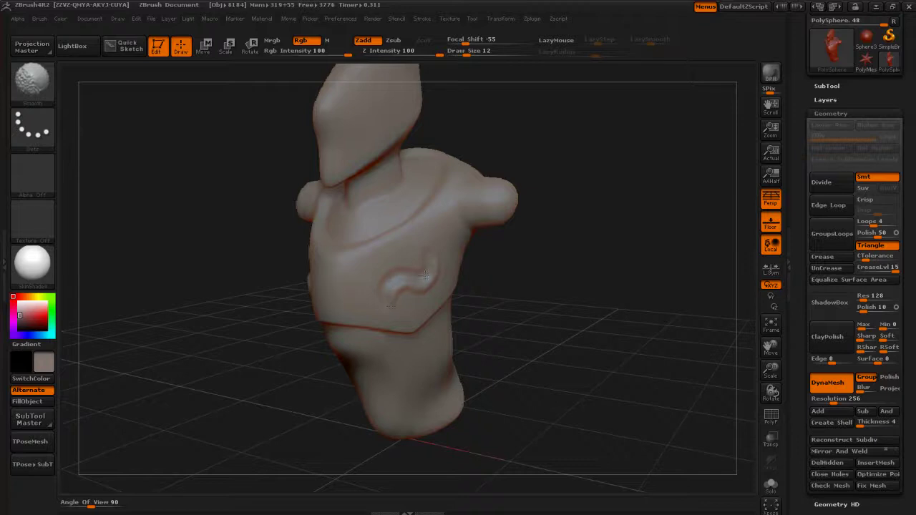
{"action": "left_click_drag", "start_coordinate": [429, 268], "coordinate": [426, 262], "text": "shift"}
- Undo the wavy chest stroke and its smoothing
{"action": "mouse_move", "coordinate": [493, 293]}
{"action": "left_mouse_down"}
{"action": "mouse_move", "coordinate": [528, 291]}
{"action": "mouse_move", "coordinate": [504, 301]}
{"action": "mouse_move", "coordinate": [404, 294]}
{"action": "left_mouse_up"}
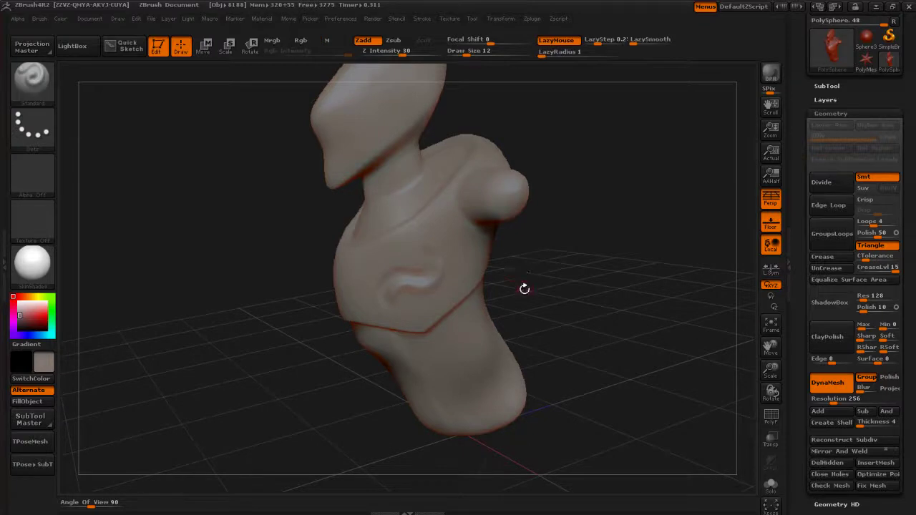
{"action": "mouse_move", "coordinate": [523, 291]}
{"action": "left_mouse_down"}
{"action": "mouse_move", "coordinate": [551, 289]}
{"action": "mouse_move", "coordinate": [511, 316]}
{"action": "mouse_move", "coordinate": [530, 304]}
{"action": "mouse_move", "coordinate": [512, 309]}
{"action": "mouse_move", "coordinate": [550, 323]}
{"action": "mouse_move", "coordinate": [570, 277]}
{"action": "left_mouse_up"}
{"action": "key", "text": "ctrl+z"}
{"action": "key", "text": "ctrl+z"}
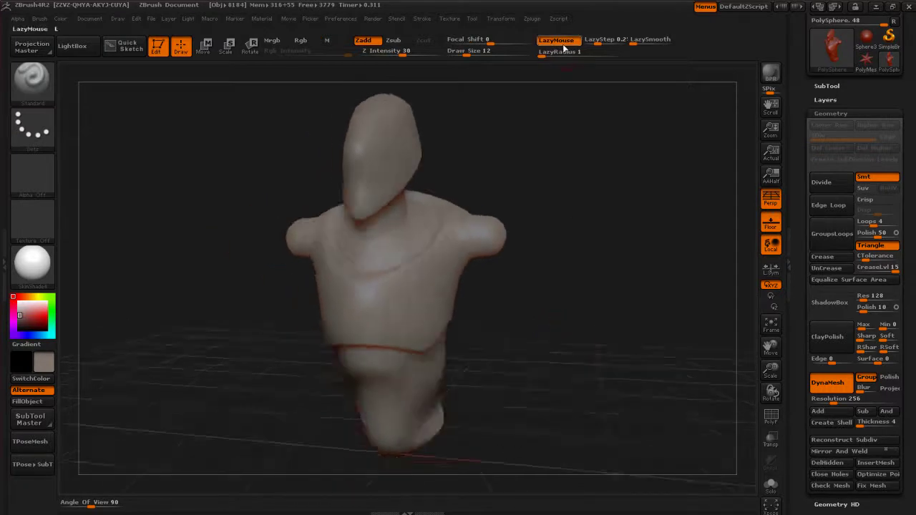
- Turn off LazyMouse and dock the Stroke palette in the side tray
{"action": "left_click", "coordinate": [562, 43]}
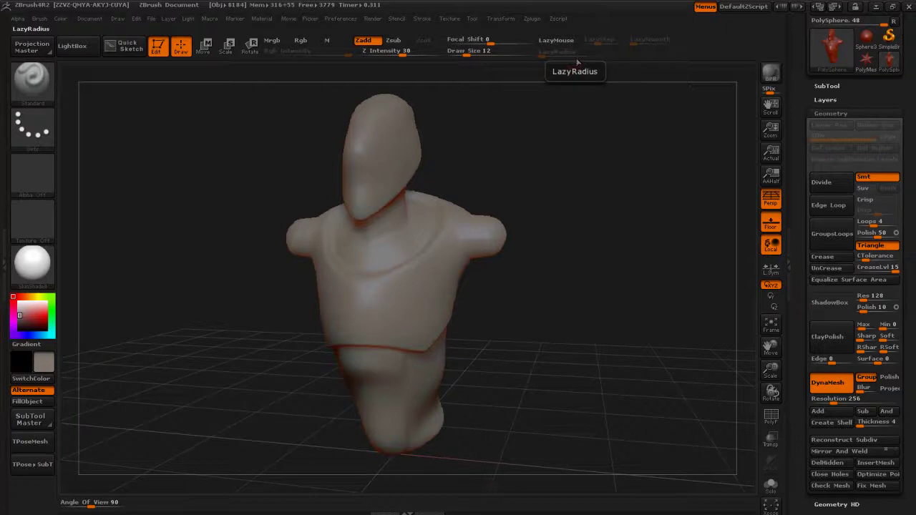
{"action": "left_click", "coordinate": [423, 19]}
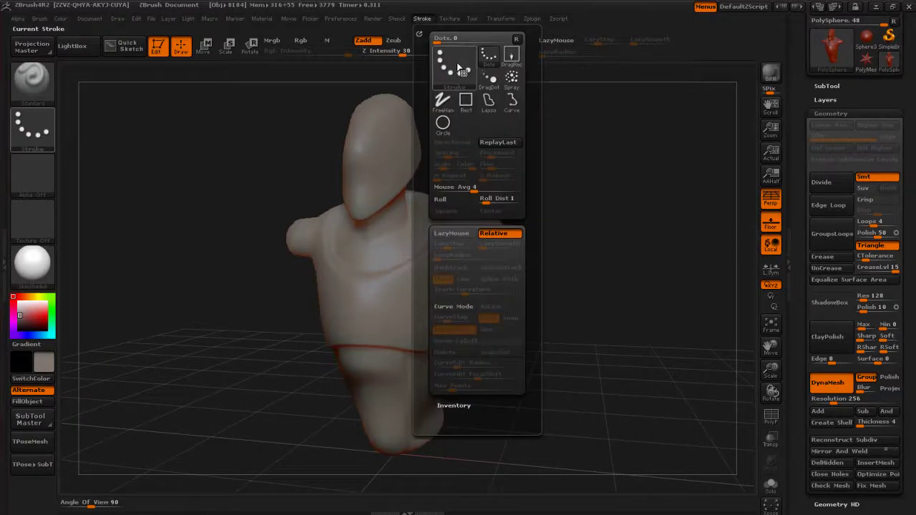
{"action": "left_click", "coordinate": [419, 33]}
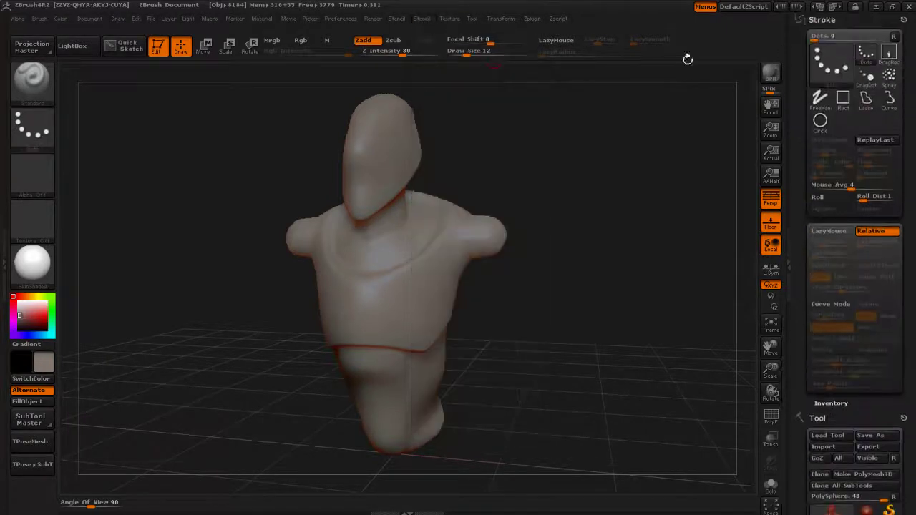
{"action": "left_click", "coordinate": [422, 19]}
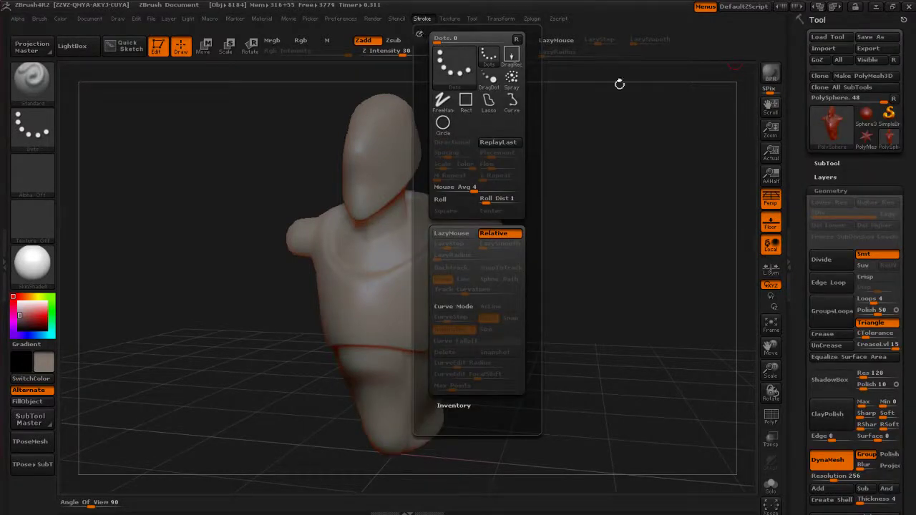
{"action": "left_click", "coordinate": [419, 34]}
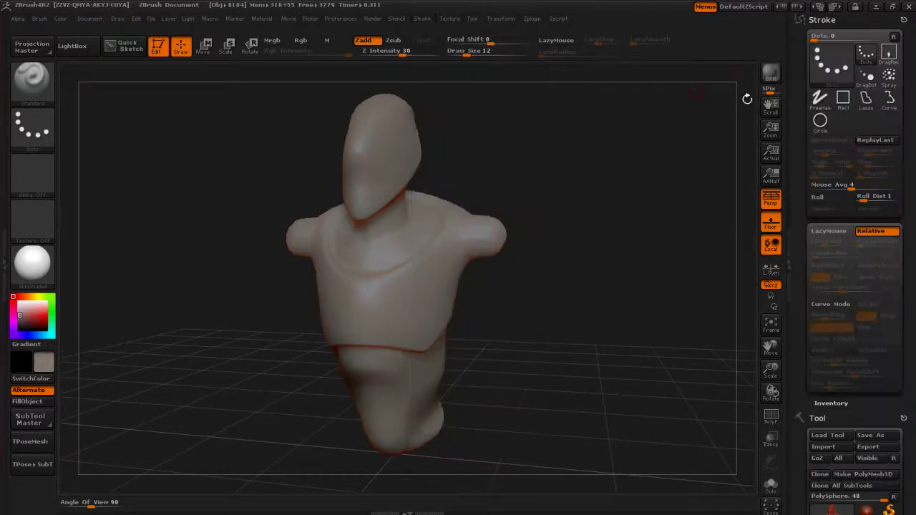
- Toggle LazyMouse on and off several times, leaving it turned on for the Standard brush
{"action": "left_click", "coordinate": [828, 232]}
{"action": "left_click", "coordinate": [827, 232]}
{"action": "left_click", "coordinate": [828, 232]}
{"action": "left_click", "coordinate": [828, 233]}
{"action": "left_click", "coordinate": [828, 234]}
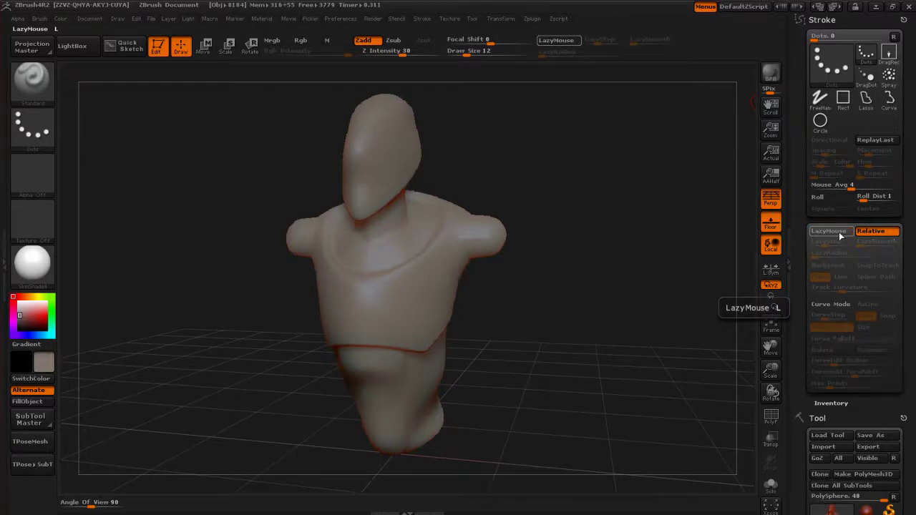
{"action": "left_click", "coordinate": [838, 234]}
{"action": "key", "text": "l"}
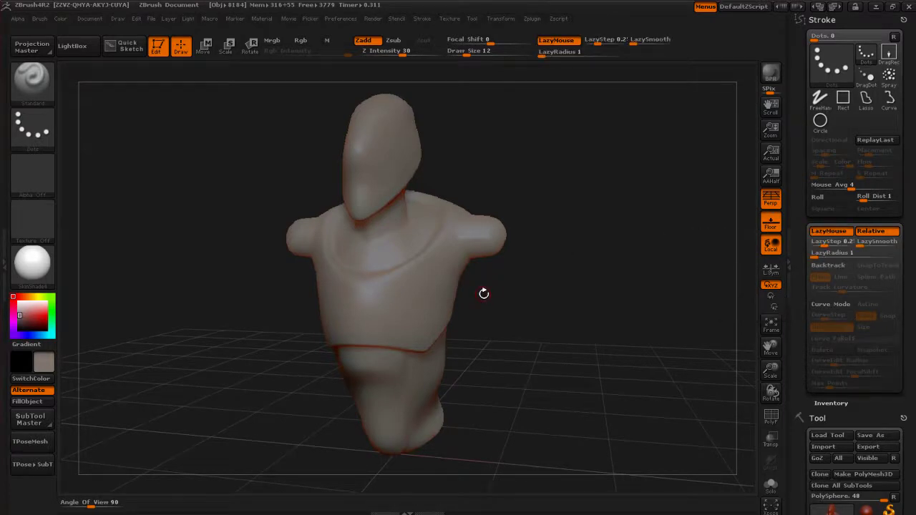
{"action": "key", "text": "l"}
{"action": "key", "text": "l"}
{"action": "key", "text": "l"}
{"action": "key", "text": "l"}
- Sculpt a short curved stroke on the side of the chest with LazyMouse enabled
{"action": "left_click_drag", "start_coordinate": [499, 304], "coordinate": [572, 131]}
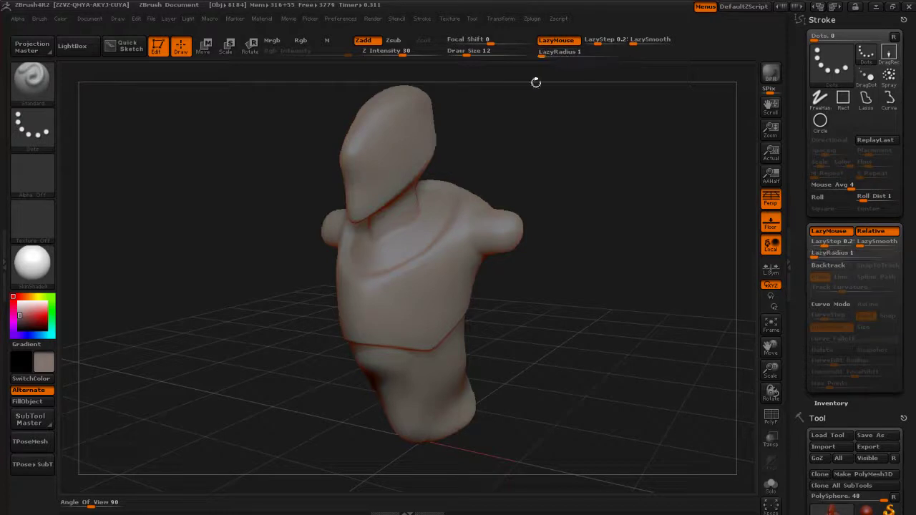
{"action": "left_click", "coordinate": [422, 294]}
{"action": "left_click", "coordinate": [447, 298]}
{"action": "left_click", "coordinate": [455, 276]}
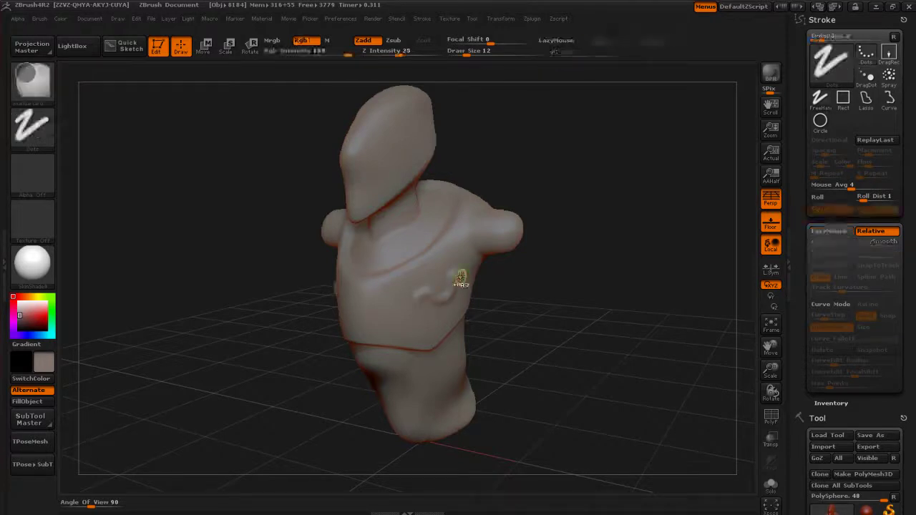
- Undo the strokes on the side of the chest and set LazyRadius to 19
{"action": "key", "text": "ctrl+z"}
{"action": "key", "text": "ctrl+z"}
{"action": "key", "text": "ctrl+z"}
{"action": "left_click_drag", "start_coordinate": [550, 51], "coordinate": [586, 59]}
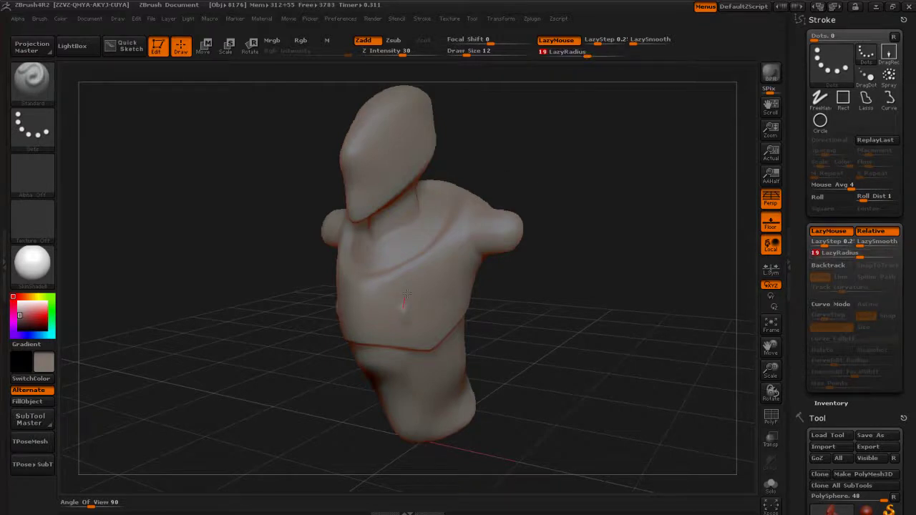
- Test looping, curved Standard brush strokes across the side of the chest at LazyRadius 19, undoing each one
{"action": "left_click_drag", "start_coordinate": [405, 299], "coordinate": [460, 282]}
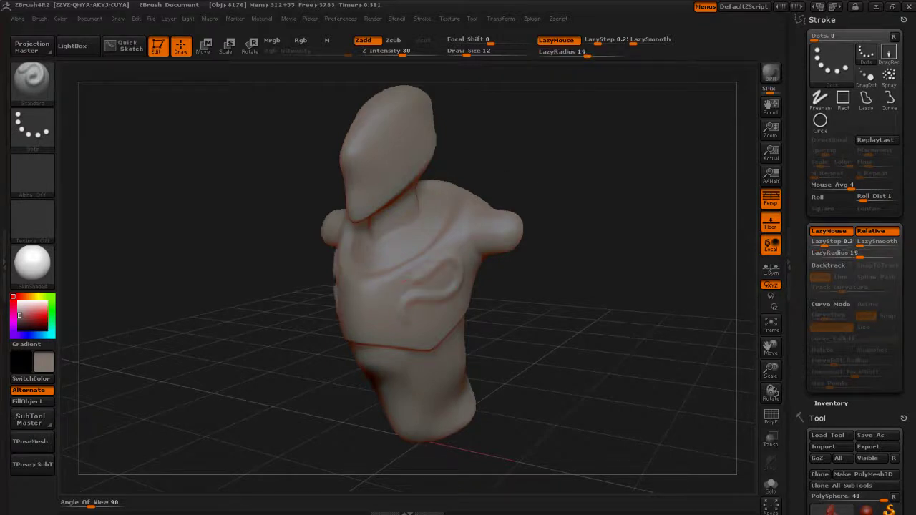
{"action": "key", "text": "ctrl+z"}
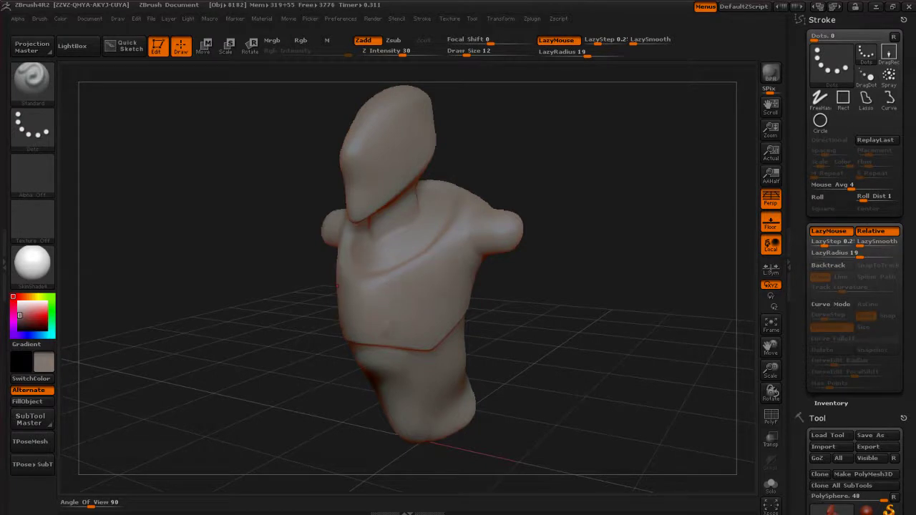
{"action": "mouse_move", "coordinate": [387, 317]}
{"action": "left_mouse_down"}
{"action": "mouse_move", "coordinate": [419, 306]}
{"action": "mouse_move", "coordinate": [444, 280]}
{"action": "left_mouse_up"}
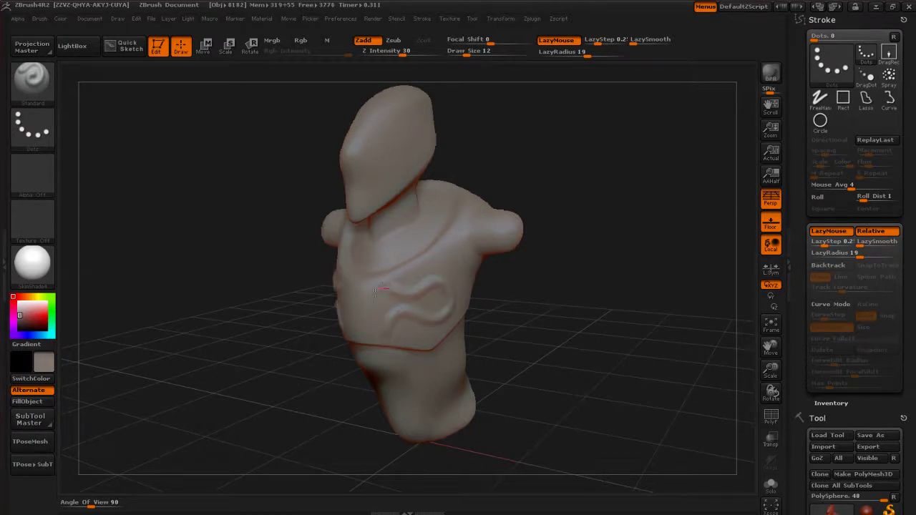
{"action": "key", "text": "ctrl+z"}
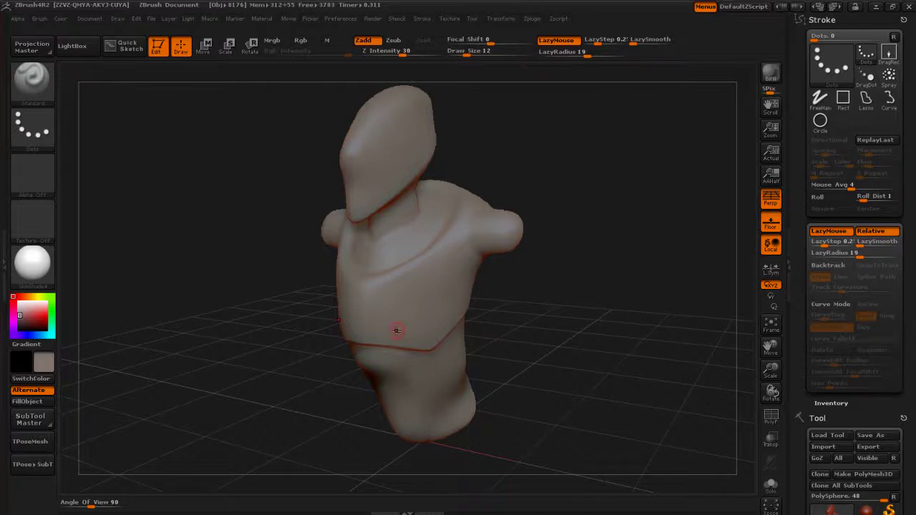
{"action": "left_click_drag", "start_coordinate": [399, 312], "coordinate": [450, 312]}
{"action": "mouse_move", "coordinate": [455, 270]}
{"action": "left_mouse_down"}
{"action": "mouse_move", "coordinate": [391, 291]}
{"action": "mouse_move", "coordinate": [359, 335]}
{"action": "left_mouse_up"}
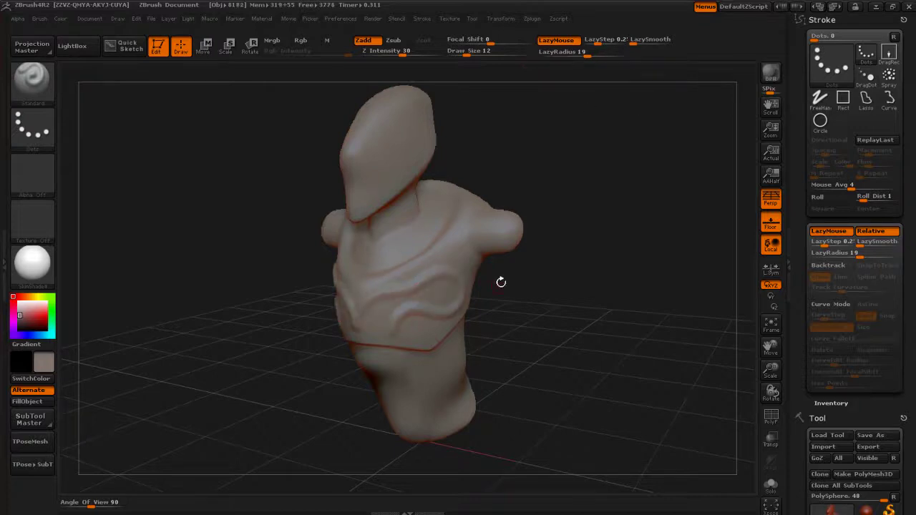
{"action": "key", "text": "ctrl+z"}
{"action": "key", "text": "ctrl+z"}
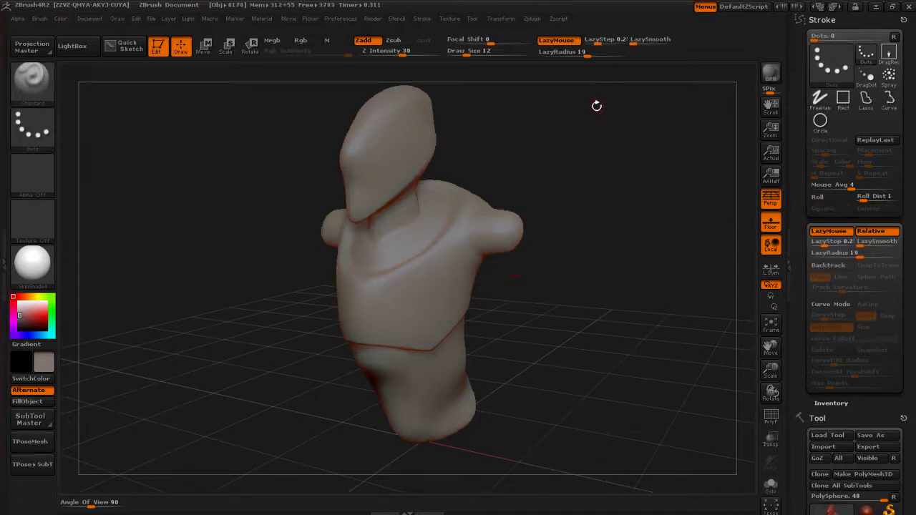
{"action": "key", "text": "ctrl+z"}
- Set LazyRadius to 41, then sculpt a test stroke looping over the chest and undo it
{"action": "left_click", "coordinate": [606, 52]}
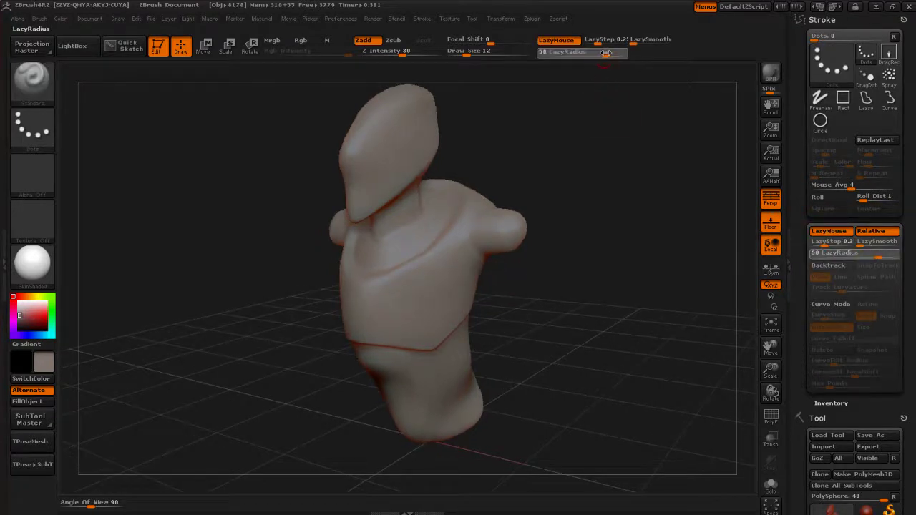
{"action": "left_click_drag", "start_coordinate": [604, 53], "coordinate": [597, 55]}
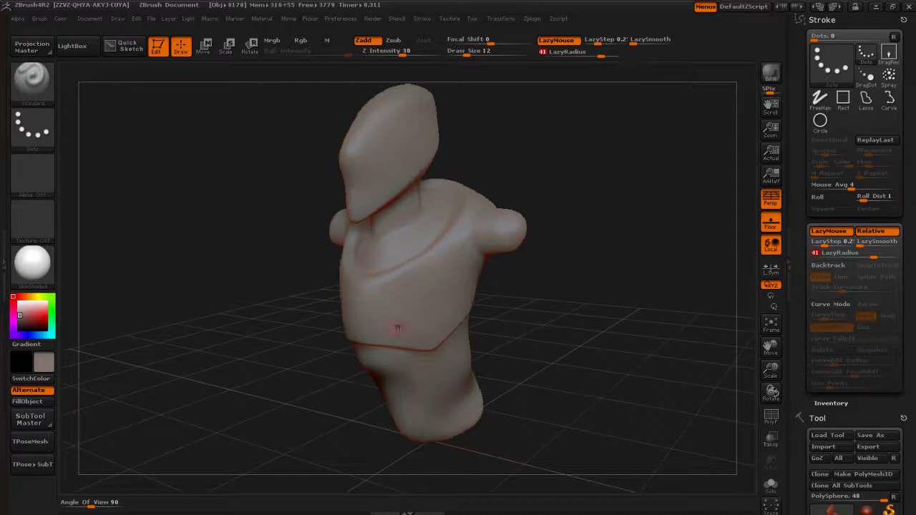
{"action": "mouse_move", "coordinate": [397, 327]}
{"action": "left_mouse_down"}
{"action": "mouse_move", "coordinate": [478, 273]}
{"action": "mouse_move", "coordinate": [416, 272]}
{"action": "mouse_move", "coordinate": [350, 348]}
{"action": "left_mouse_up"}
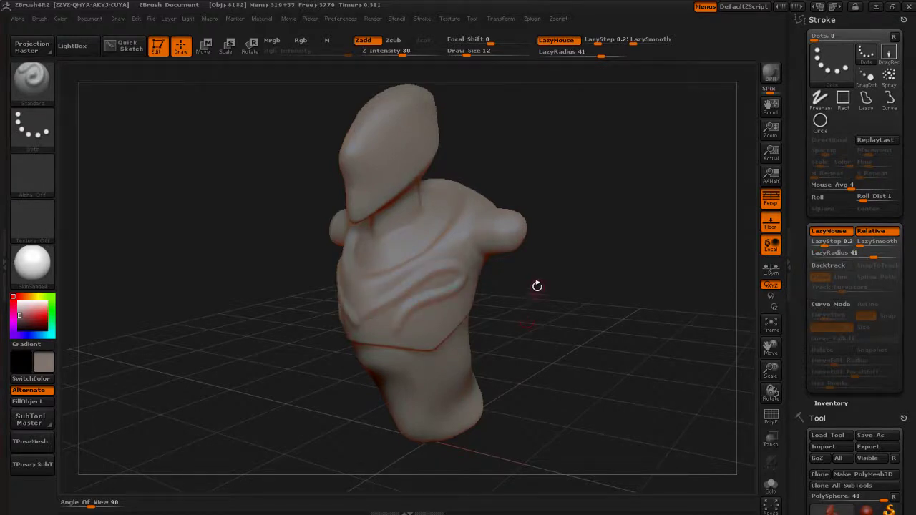
{"action": "key", "text": "ctrl+z"}
{"action": "key", "text": "ctrl+z"}
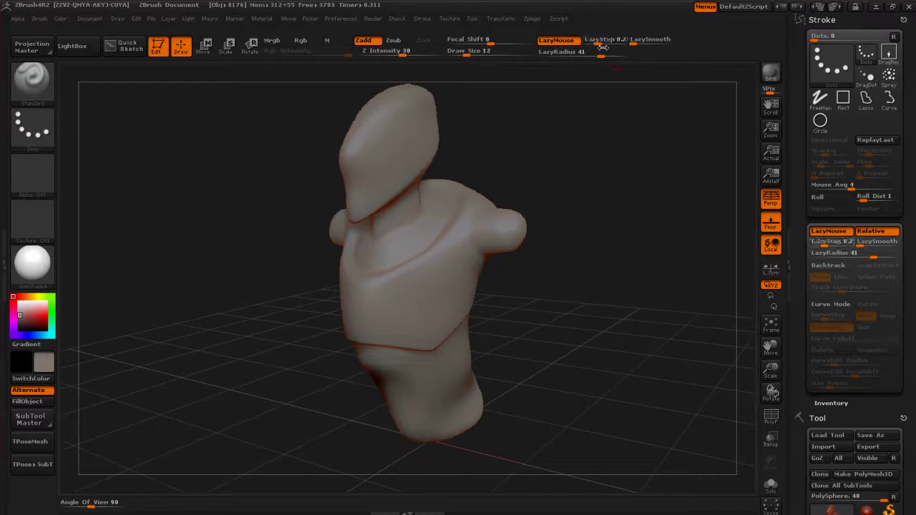
- Set LazyStep to 0.01
{"action": "left_click", "coordinate": [620, 40]}
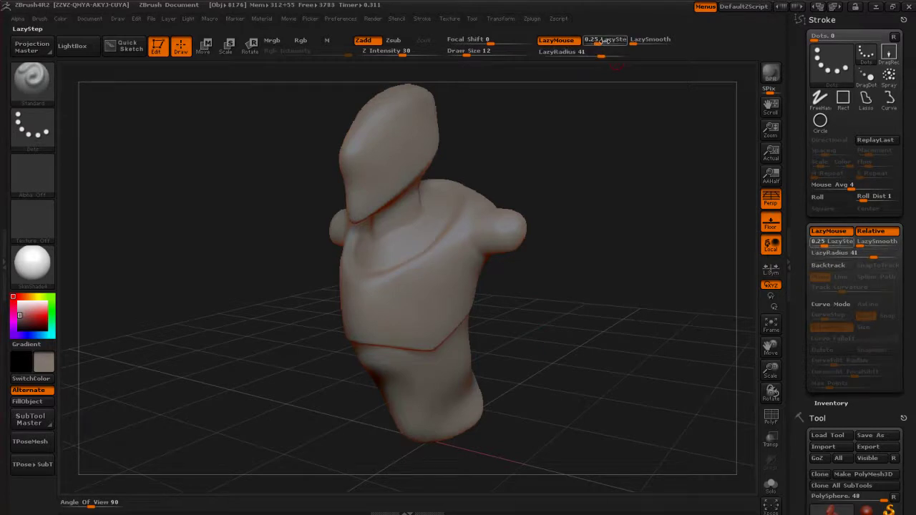
{"action": "left_click_drag", "start_coordinate": [596, 41], "coordinate": [608, 43]}
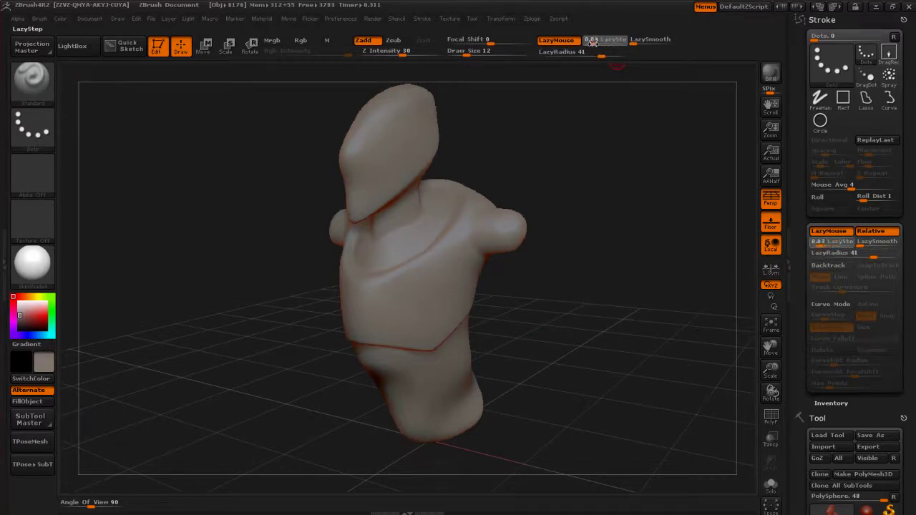
{"action": "left_click", "coordinate": [592, 42]}
{"action": "type", "text": "0.01"}
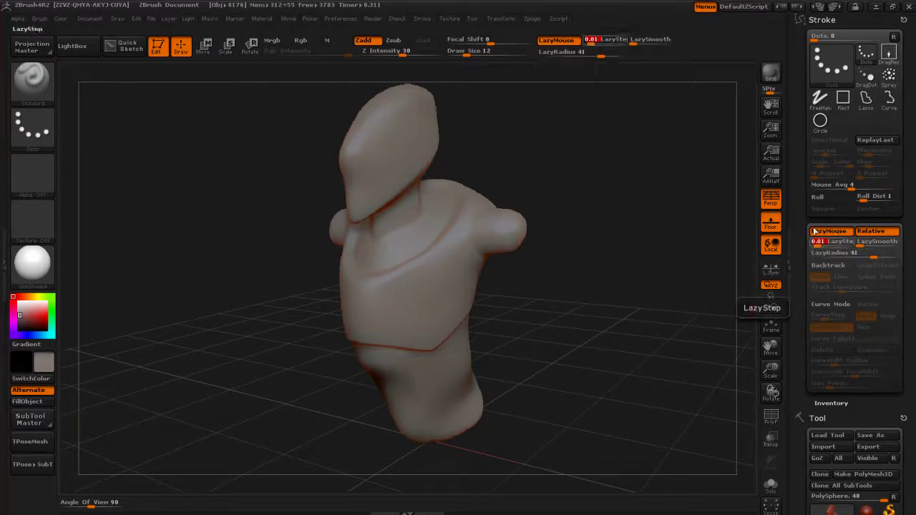
- Enable interface customization and add the Relative switch from the Stroke palette to the shelf beside the LazyMouse controls
{"action": "left_click", "coordinate": [344, 20]}
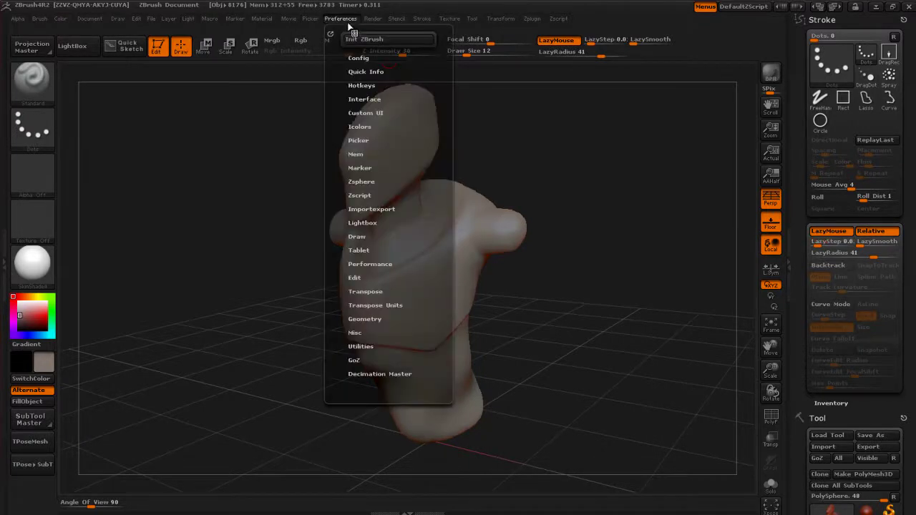
{"action": "left_click", "coordinate": [360, 58]}
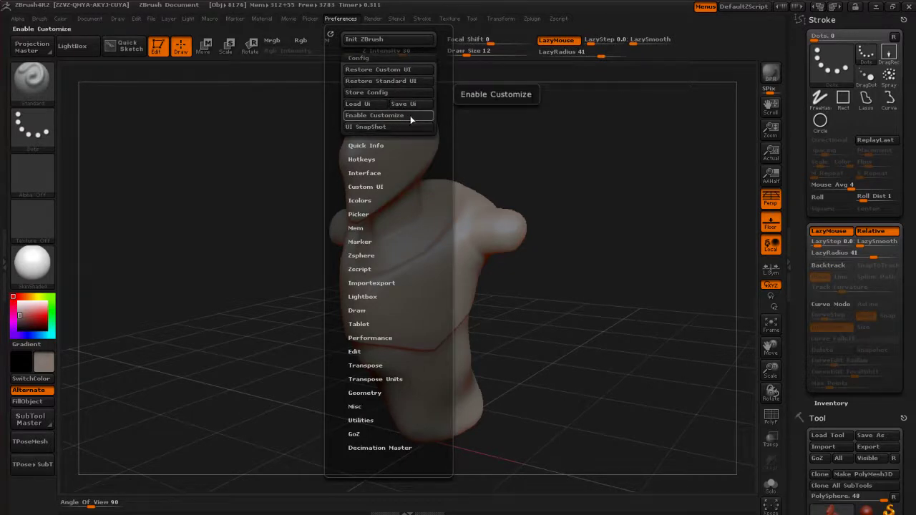
{"action": "left_click", "coordinate": [410, 116]}
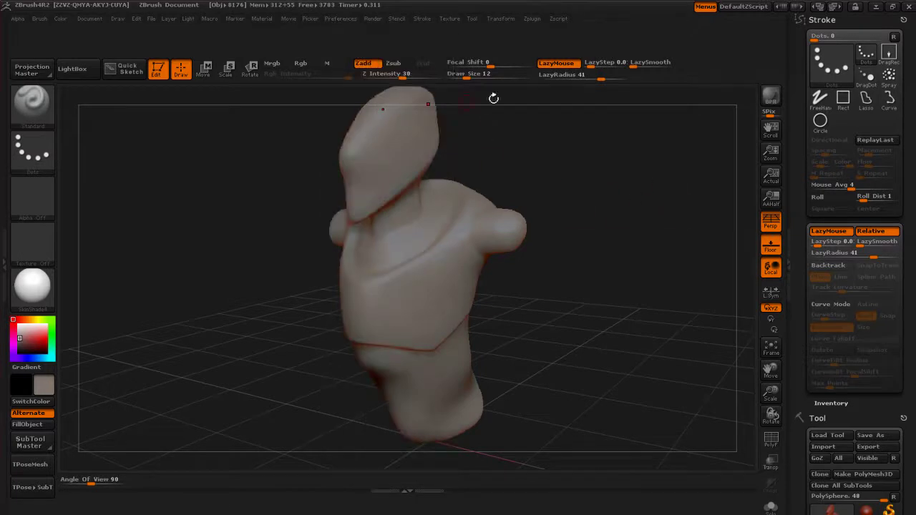
{"action": "left_click", "coordinate": [845, 240]}
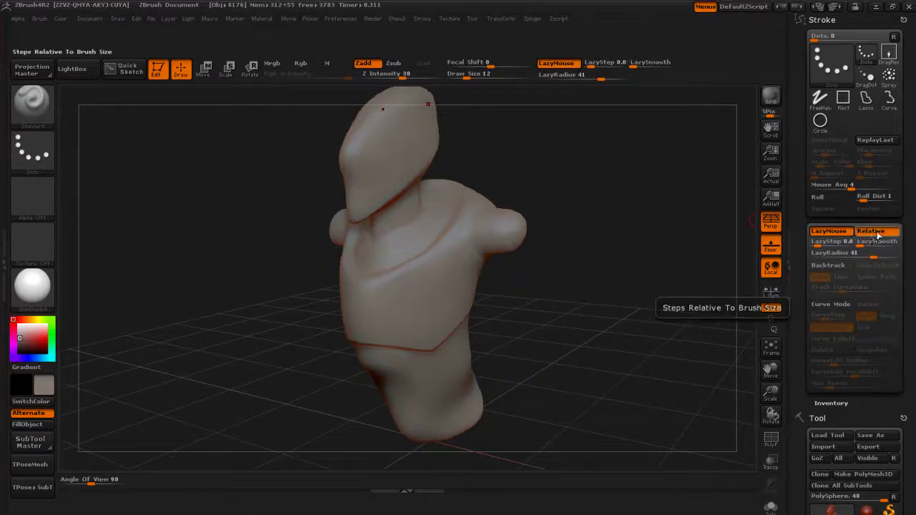
{"action": "left_click_drag", "start_coordinate": [875, 239], "coordinate": [658, 84], "text": "ctrl+alt"}
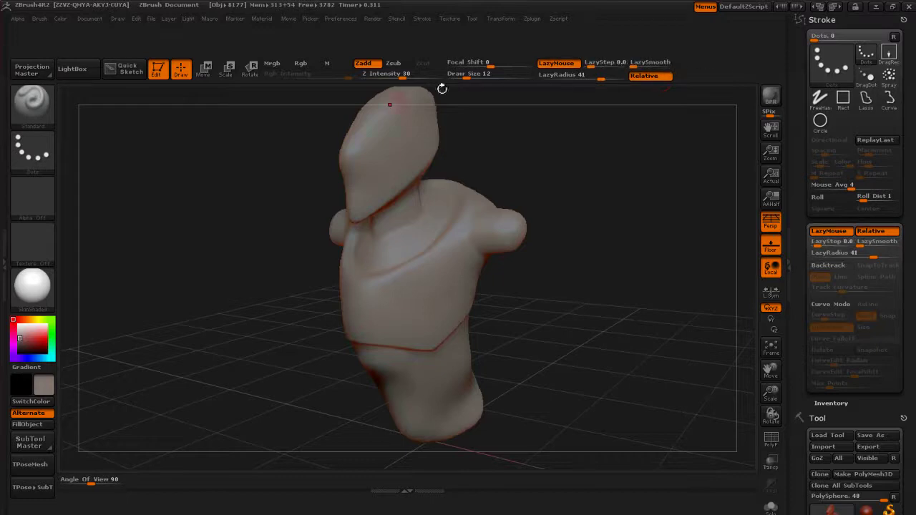
- Rearrange the shelf so Relative sits directly beside LazyMouse, with LazySmooth directly beneath LazyStep
{"action": "key", "text": "ctrl"}
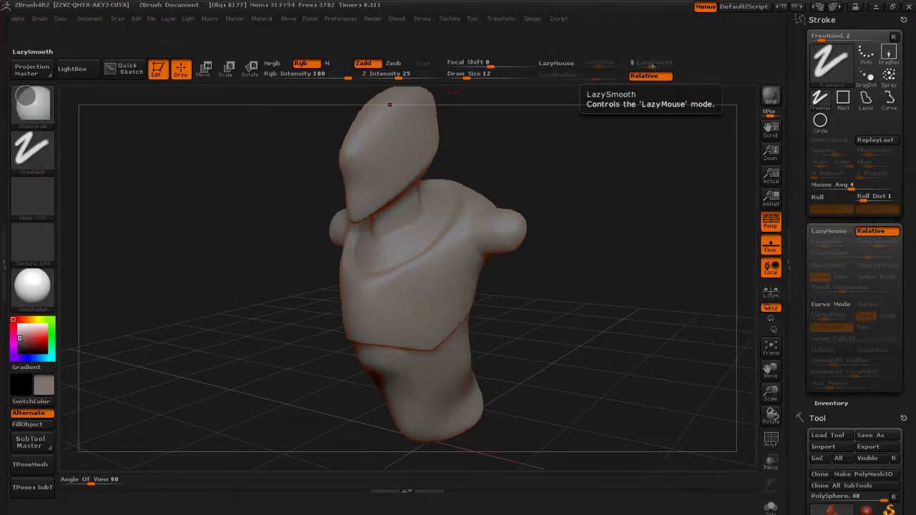
{"action": "mouse_move", "coordinate": [651, 75]}
{"action": "left_mouse_down", "text": "ctrl+alt"}
{"action": "mouse_move", "coordinate": [651, 67]}
{"action": "mouse_move", "coordinate": [684, 66]}
{"action": "mouse_move", "coordinate": [602, 66]}
{"action": "left_mouse_up", "text": "ctrl+alt"}
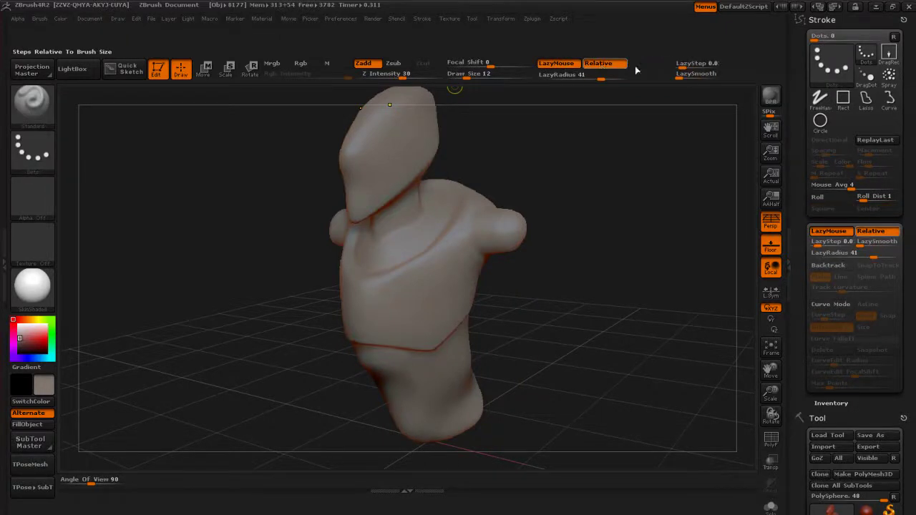
{"action": "key", "text": "ctrl"}
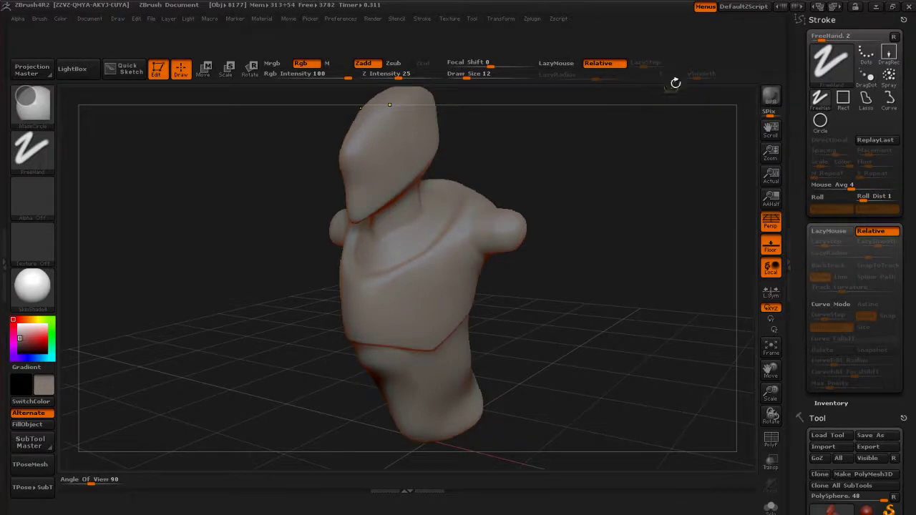
{"action": "left_click_drag", "start_coordinate": [698, 75], "coordinate": [644, 79], "text": "ctrl+alt"}
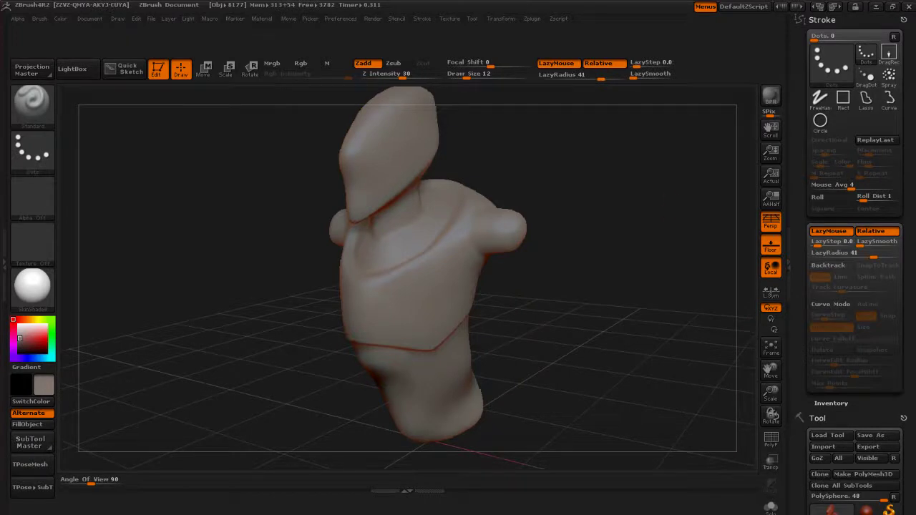
- Turn off interface customization and store the layout as the startup configuration
{"action": "left_click", "coordinate": [340, 18]}
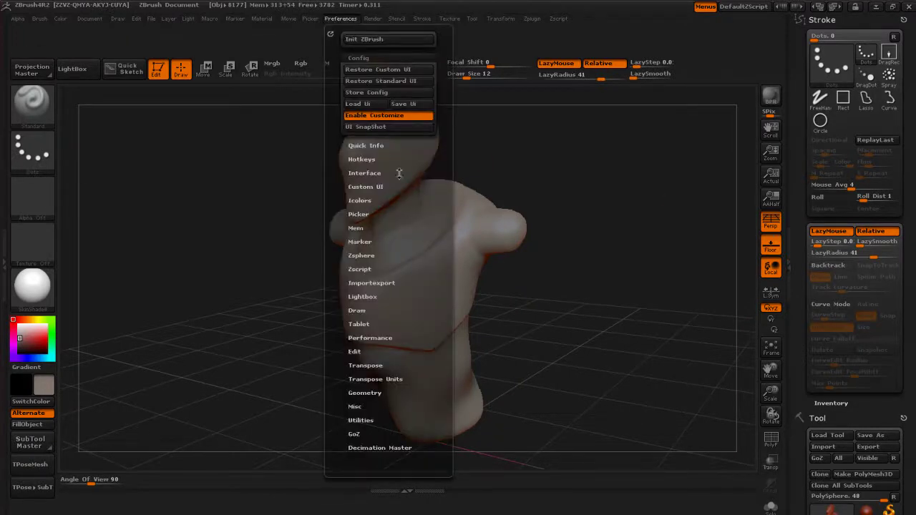
{"action": "left_click", "coordinate": [392, 117]}
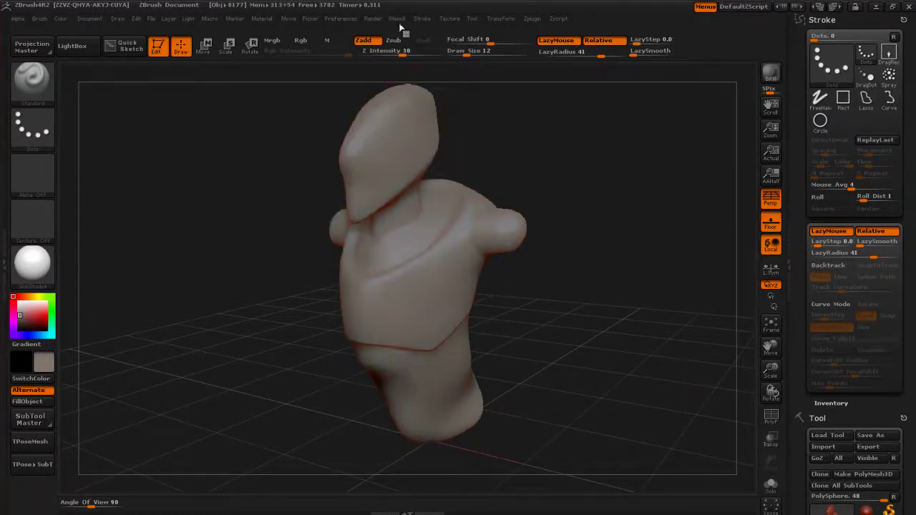
{"action": "left_click", "coordinate": [340, 18]}
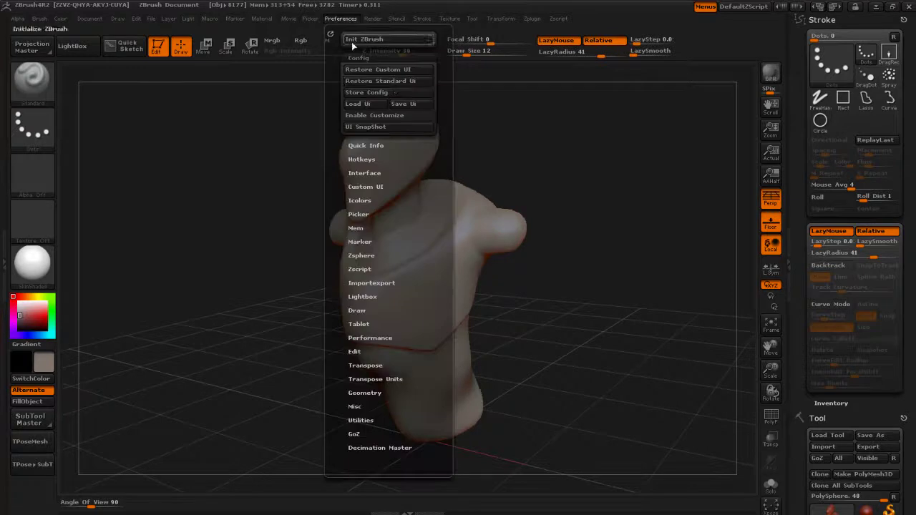
{"action": "left_click", "coordinate": [397, 92]}
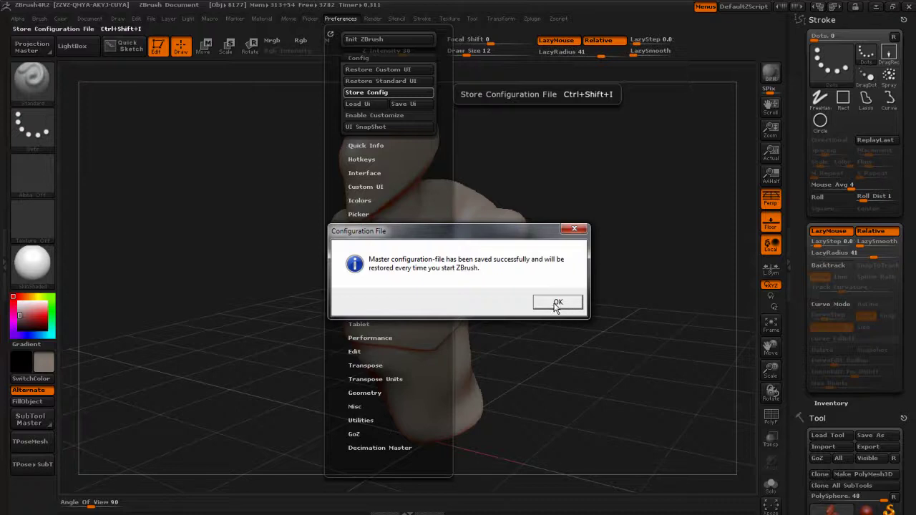
{"action": "left_click", "coordinate": [556, 303]}
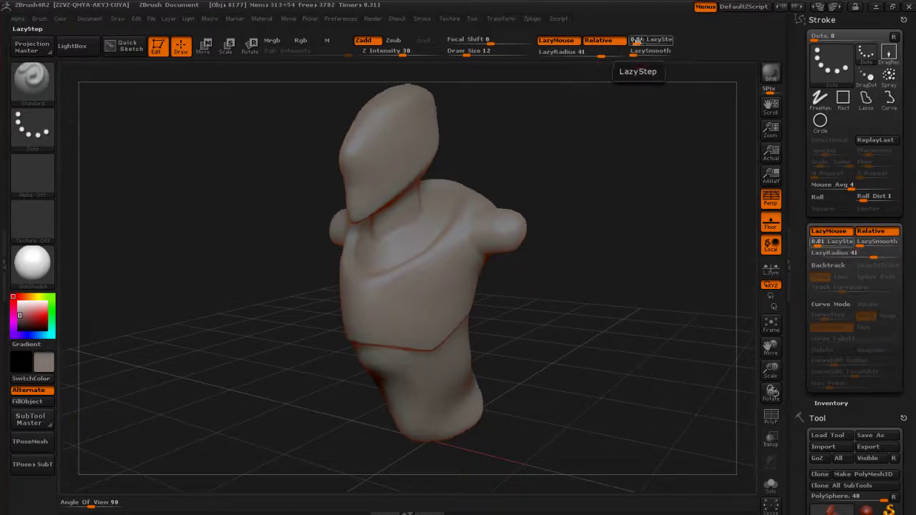
- Set LazyStep to 3.5 and Z Intensity to 69
{"action": "mouse_move", "coordinate": [645, 40]}
{"action": "left_mouse_down"}
{"action": "mouse_move", "coordinate": [658, 41]}
{"action": "mouse_move", "coordinate": [654, 50]}
{"action": "left_mouse_up"}
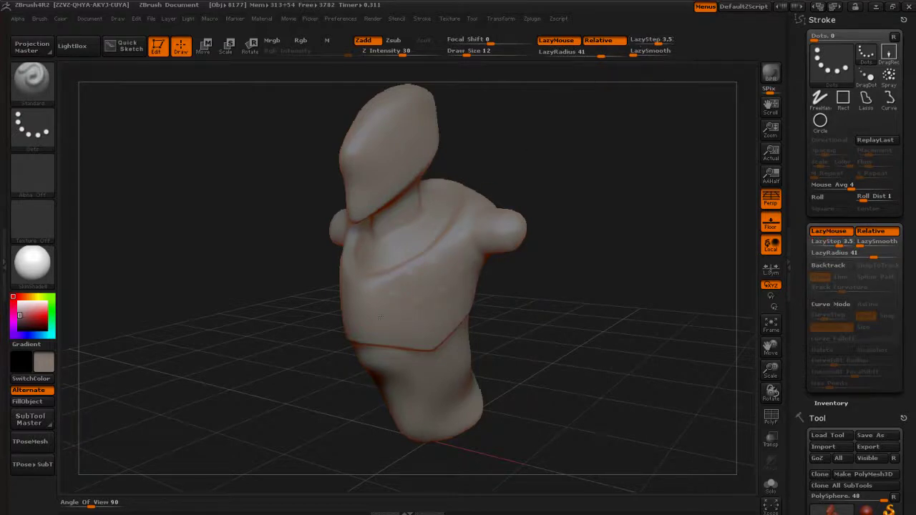
{"action": "key", "text": "ctrl"}
{"action": "key", "text": "u"}
{"action": "left_click_drag", "start_coordinate": [418, 323], "coordinate": [446, 323]}
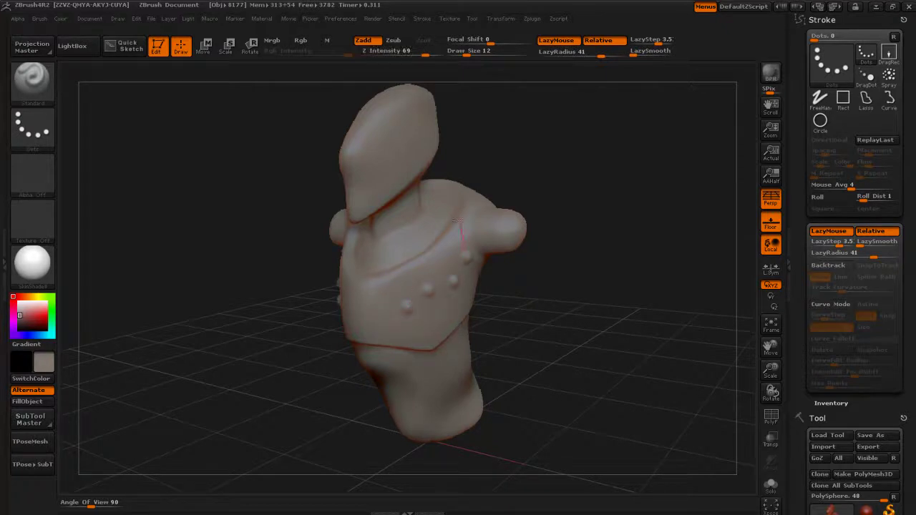
- Sculpt rows of widely spaced bumps across the side and front of the chest, then undo them
{"action": "left_click_drag", "start_coordinate": [446, 240], "coordinate": [387, 290]}
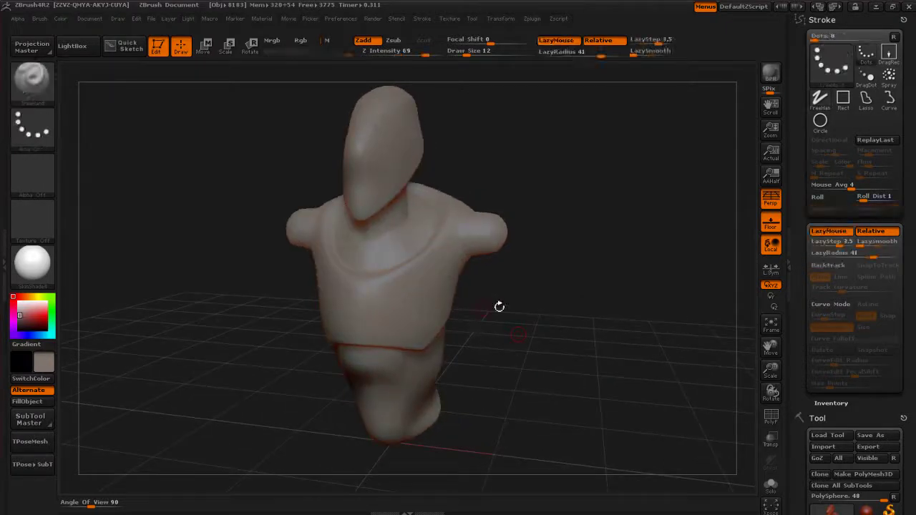
{"action": "left_click_drag", "start_coordinate": [499, 307], "coordinate": [361, 315]}
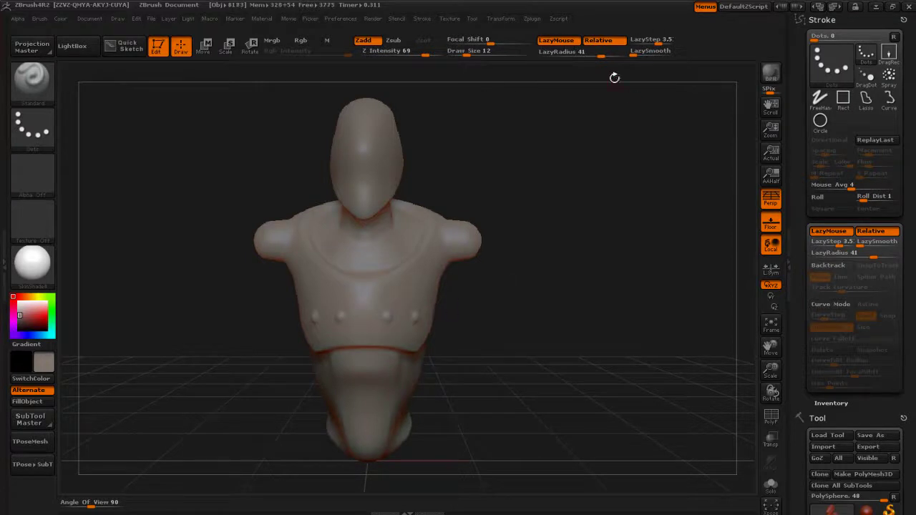
{"action": "left_click_drag", "start_coordinate": [618, 108], "coordinate": [605, 245]}
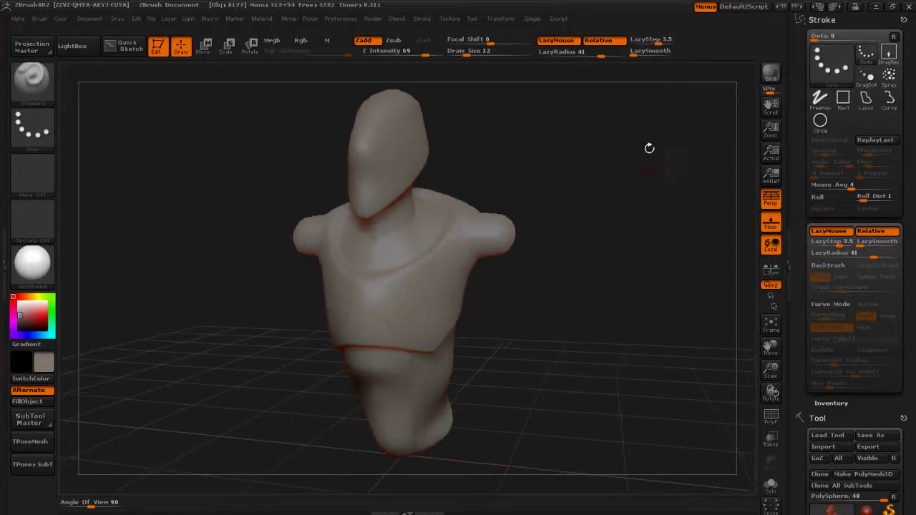
- Return LazyStep to 0.01 and face the torso from the front
{"action": "left_click_drag", "start_coordinate": [652, 41], "coordinate": [631, 41]}
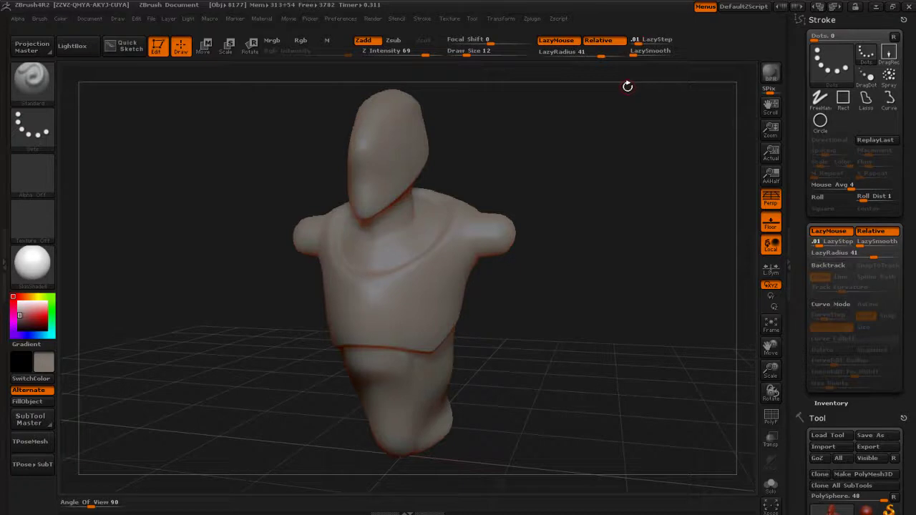
{"action": "left_click_drag", "start_coordinate": [480, 292], "coordinate": [508, 295]}
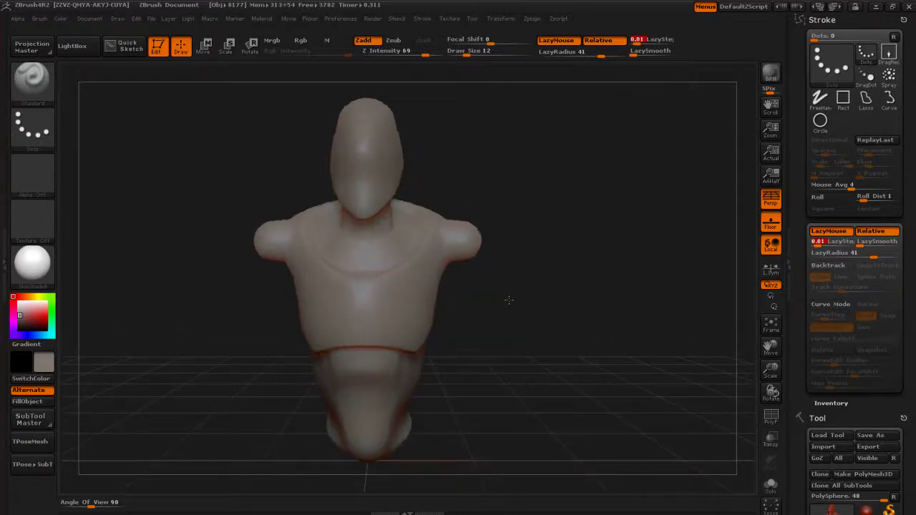
- Sculpt a straight horizontal ridge across the lower chest, then undo it and turn the torso to a three-quarter view
{"action": "key", "text": "shift"}
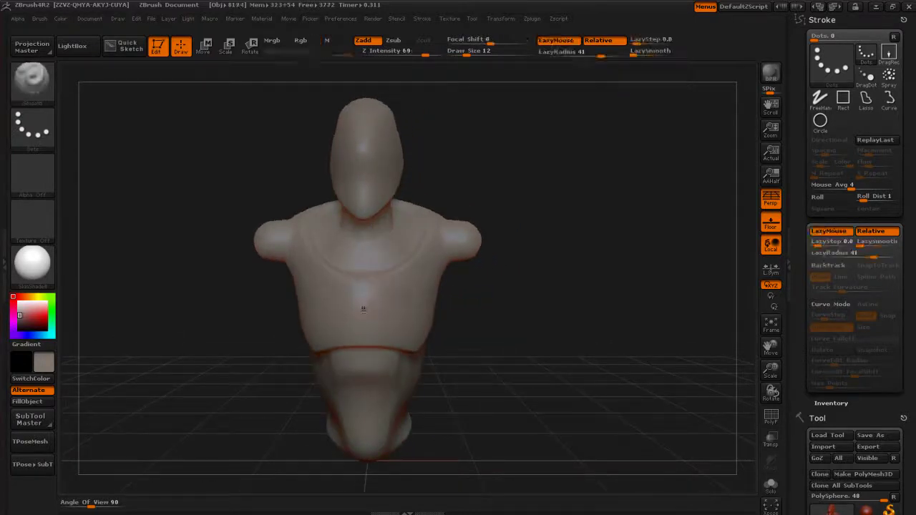
{"action": "left_click_drag", "start_coordinate": [368, 313], "coordinate": [444, 311]}
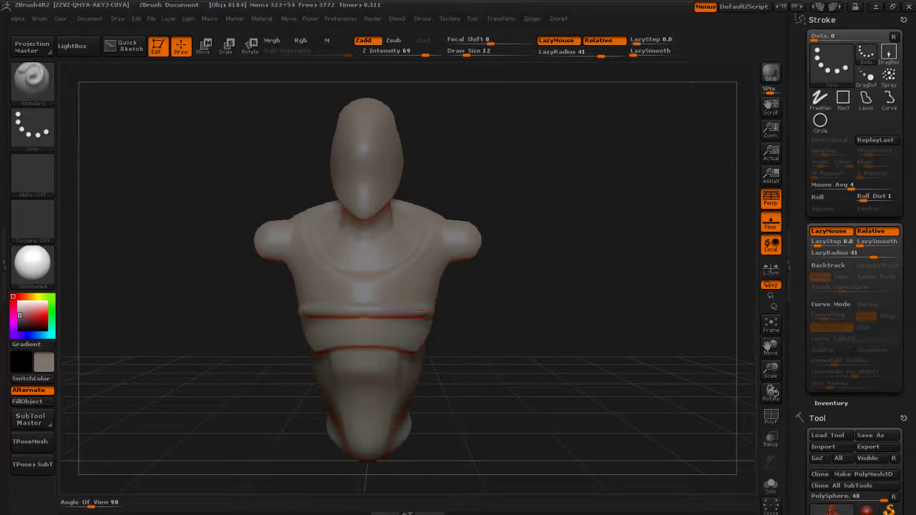
{"action": "key", "text": "shift"}
{"action": "left_click_drag", "start_coordinate": [587, 322], "coordinate": [504, 327]}
{"action": "key", "text": "ctrl"}
{"action": "key", "text": "ctrl+z"}
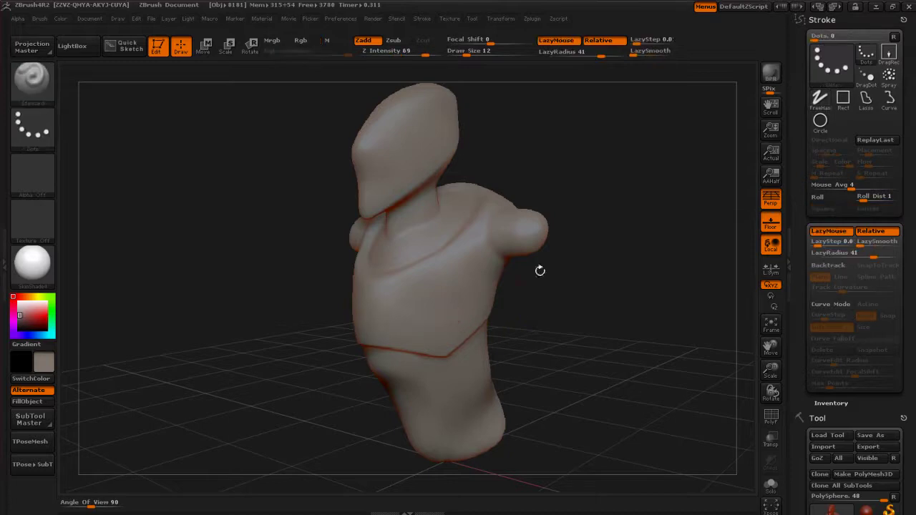
- Raise LazyStep to 2.3, sculpting test strokes of spaced bumps on the side of the chest, then return LazyStep to .01
{"action": "left_click_drag", "start_coordinate": [637, 40], "coordinate": [648, 40]}
{"action": "key", "text": "Return"}
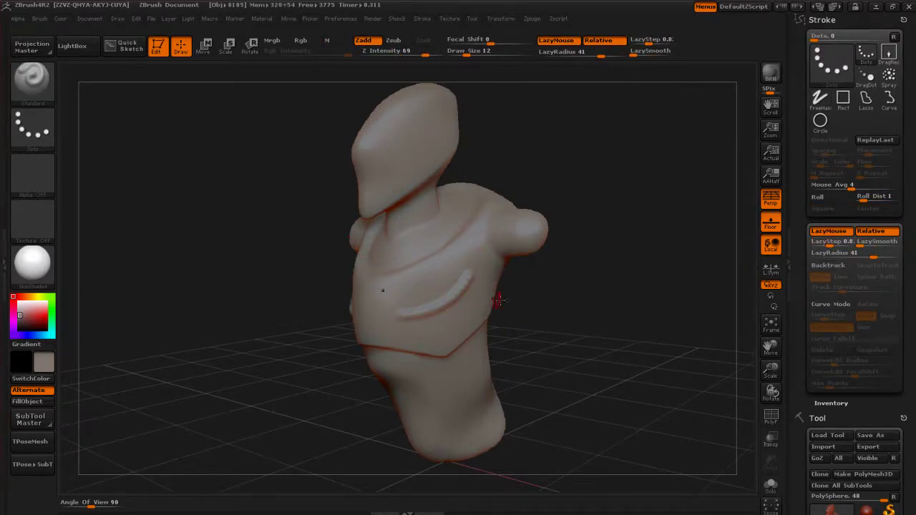
{"action": "left_click_drag", "start_coordinate": [648, 41], "coordinate": [653, 41]}
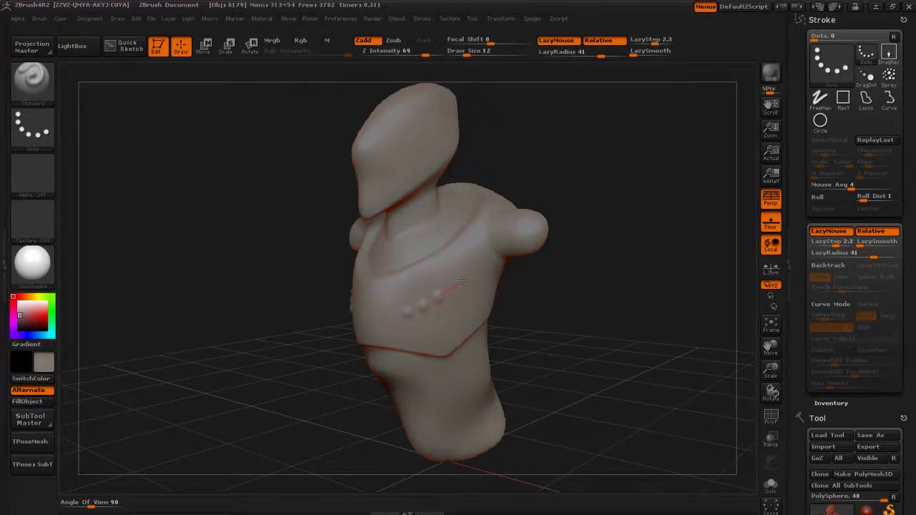
{"action": "left_click_drag", "start_coordinate": [533, 328], "coordinate": [572, 326]}
{"action": "left_click_drag", "start_coordinate": [651, 41], "coordinate": [635, 43]}
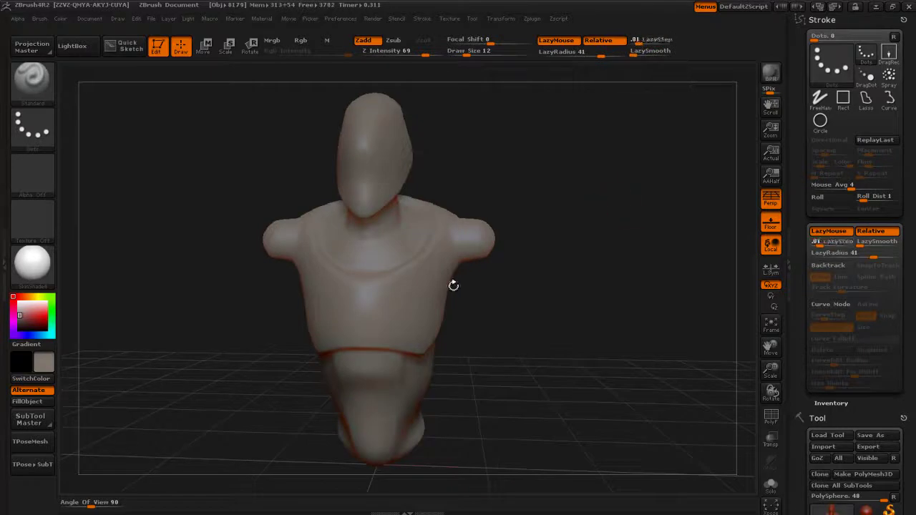
- Sculpt curved test ridges across the front and side of the chest, then undo them
{"action": "left_click_drag", "start_coordinate": [384, 301], "coordinate": [430, 323]}
{"action": "left_click_drag", "start_coordinate": [344, 247], "coordinate": [423, 265]}
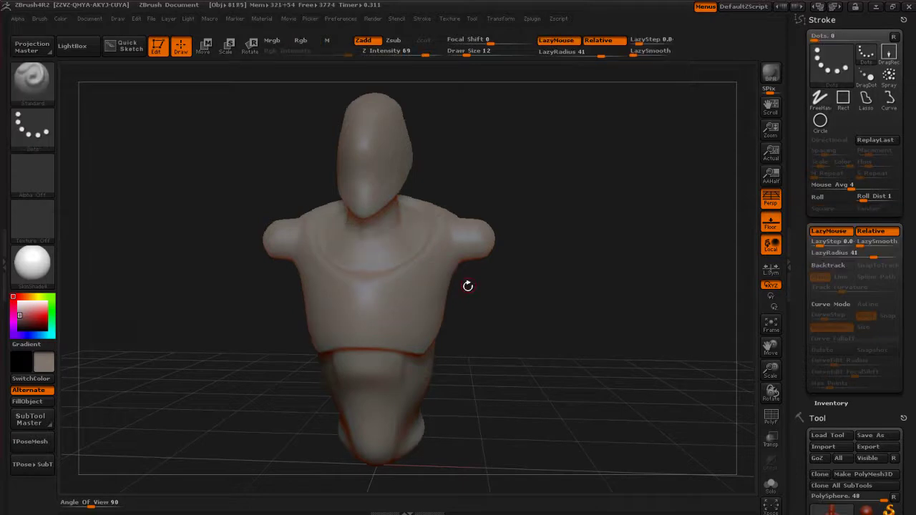
{"action": "left_click_drag", "start_coordinate": [467, 286], "coordinate": [453, 312]}
{"action": "mouse_move", "coordinate": [386, 320]}
{"action": "left_mouse_down"}
{"action": "mouse_move", "coordinate": [428, 319]}
{"action": "mouse_move", "coordinate": [458, 277]}
{"action": "left_mouse_up"}
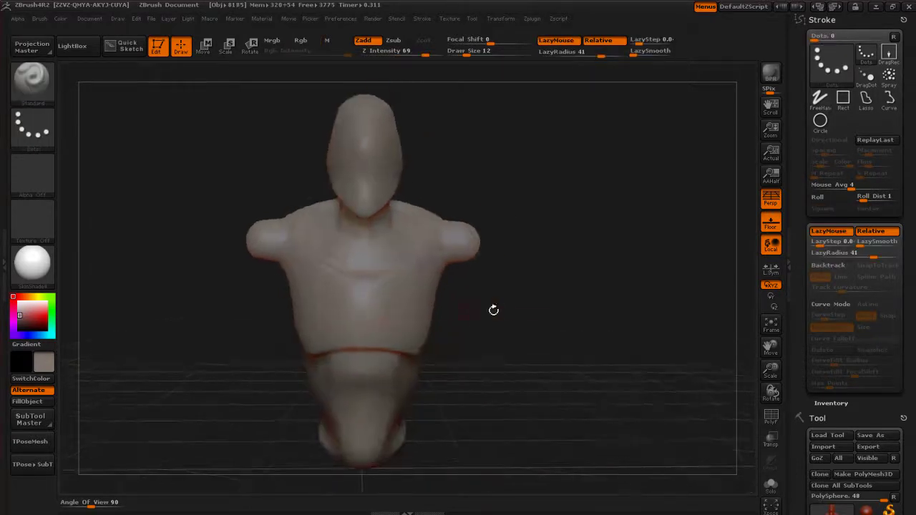
{"action": "left_click_drag", "start_coordinate": [495, 308], "coordinate": [442, 306]}
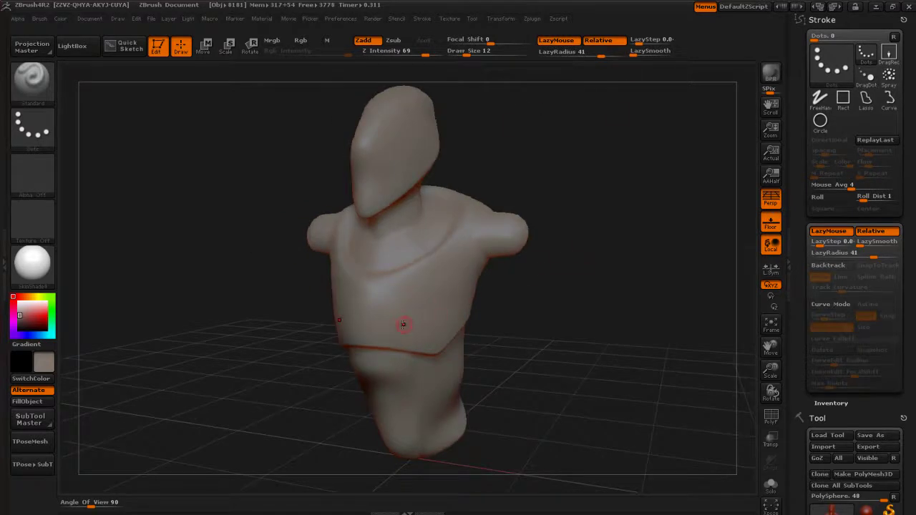
{"action": "left_click_drag", "start_coordinate": [400, 324], "coordinate": [582, 290]}
{"action": "key", "text": "ctrl+z"}
- Set the Draw Size to 13 and sculpt a curved ridge across the side of the chest, then undo it
{"action": "key", "text": "s"}
{"action": "left_click", "coordinate": [405, 326]}
{"action": "mouse_move", "coordinate": [384, 325]}
{"action": "left_mouse_down"}
{"action": "mouse_move", "coordinate": [469, 322]}
{"action": "mouse_move", "coordinate": [478, 267]}
{"action": "left_mouse_up"}
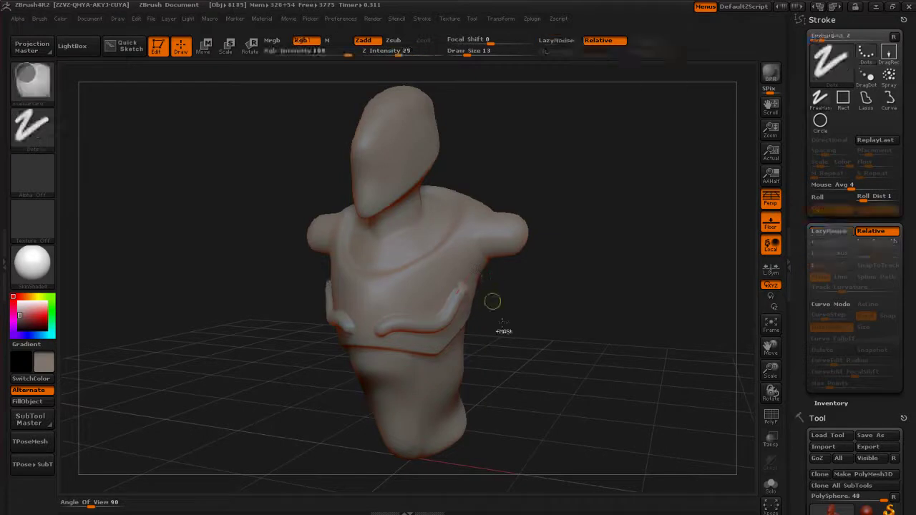
{"action": "key", "text": "ctrl+z"}
- Raise LazySmooth to 6 and sculpt winding test ridges on the chest, undoing each one
{"action": "left_click_drag", "start_coordinate": [501, 309], "coordinate": [444, 322]}
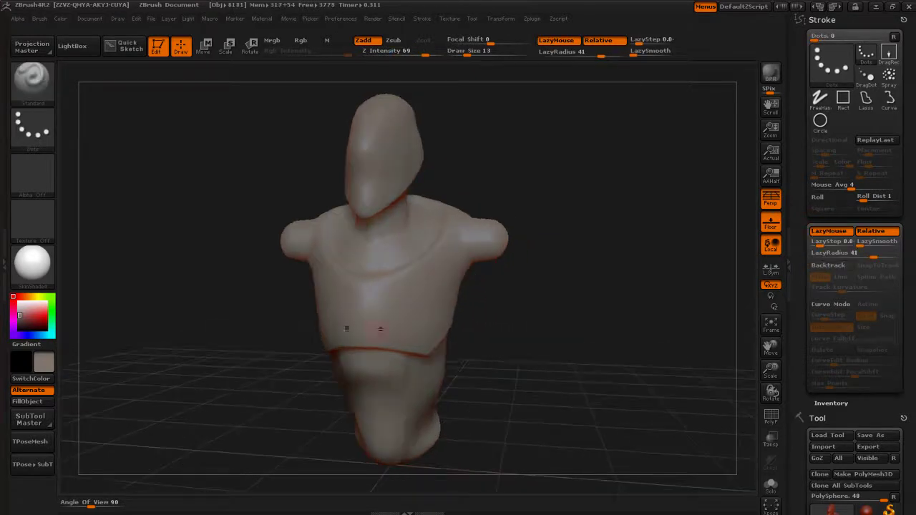
{"action": "mouse_move", "coordinate": [378, 327]}
{"action": "left_mouse_down"}
{"action": "mouse_move", "coordinate": [457, 302]}
{"action": "mouse_move", "coordinate": [468, 266]}
{"action": "left_mouse_up"}
{"action": "key", "text": "ctrl+z"}
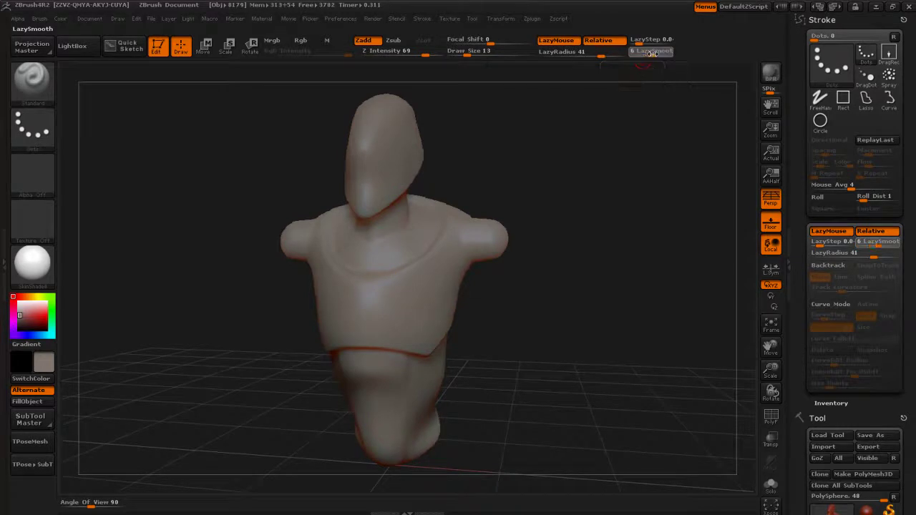
{"action": "mouse_move", "coordinate": [383, 328]}
{"action": "left_mouse_down"}
{"action": "mouse_move", "coordinate": [457, 290]}
{"action": "mouse_move", "coordinate": [452, 273]}
{"action": "left_mouse_up"}
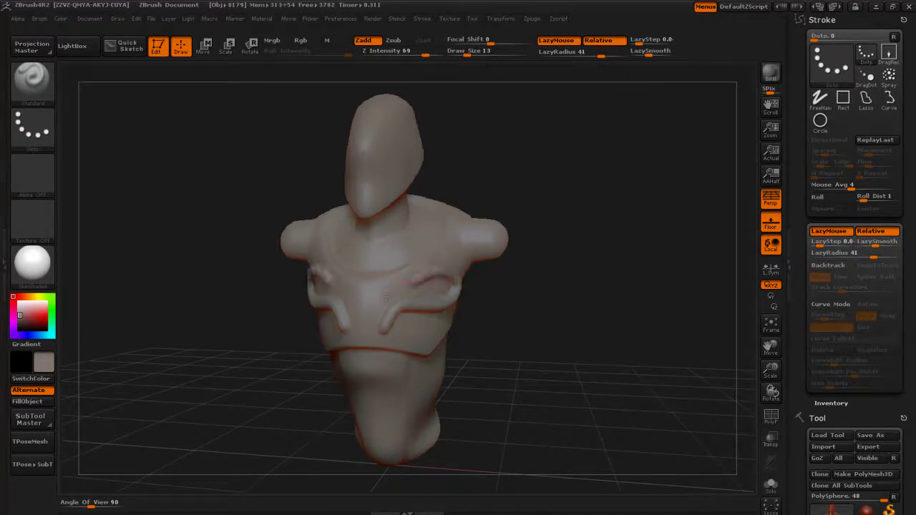
{"action": "key", "text": "ctrl+z"}
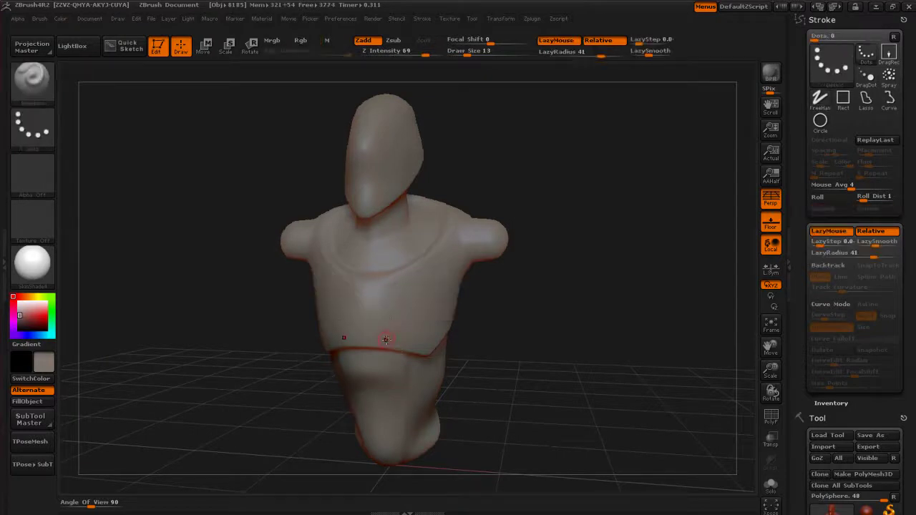
{"action": "mouse_move", "coordinate": [386, 334]}
{"action": "left_mouse_down"}
{"action": "mouse_move", "coordinate": [399, 317]}
{"action": "mouse_move", "coordinate": [431, 315]}
{"action": "mouse_move", "coordinate": [459, 275]}
{"action": "left_mouse_up"}
{"action": "key", "text": "ctrl+z"}
- Set LazyRadius to 15 and lower LazySmooth to near its minimum
{"action": "left_click", "coordinate": [596, 55]}
{"action": "left_click_drag", "start_coordinate": [596, 55], "coordinate": [583, 56]}
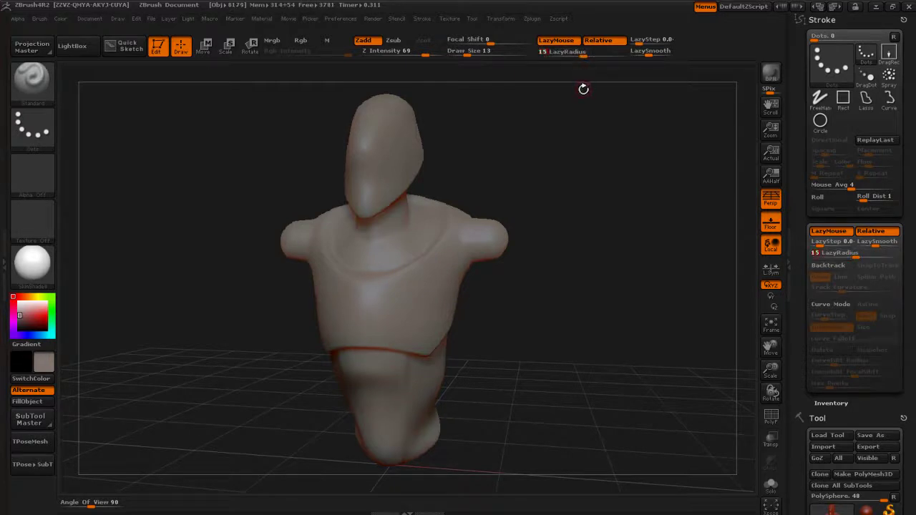
{"action": "left_click", "coordinate": [648, 54]}
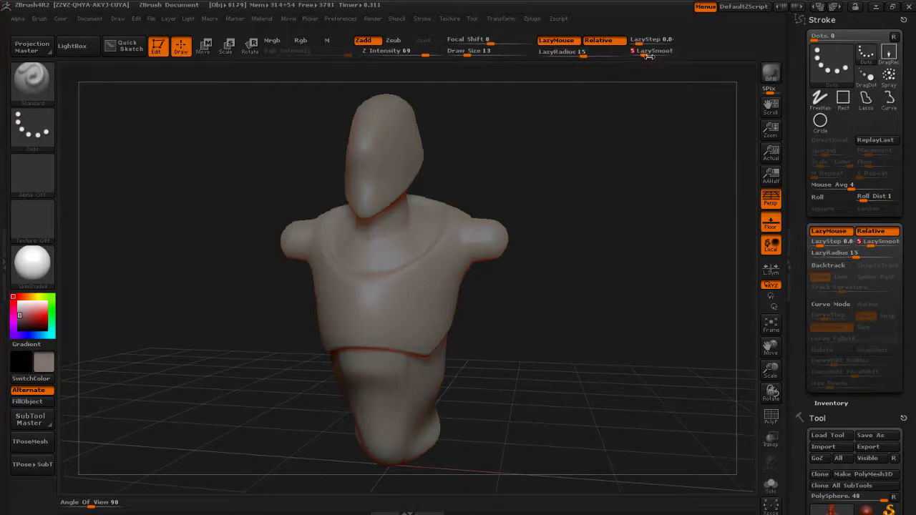
{"action": "left_click_drag", "start_coordinate": [649, 55], "coordinate": [634, 57]}
- Sculpt tightly curled test ridges on the chest with the shorter LazyRadius, then undo them
{"action": "mouse_move", "coordinate": [399, 326]}
{"action": "left_mouse_down"}
{"action": "mouse_move", "coordinate": [408, 301]}
{"action": "mouse_move", "coordinate": [455, 301]}
{"action": "mouse_move", "coordinate": [437, 276]}
{"action": "left_mouse_up"}
{"action": "key", "text": "shift"}
{"action": "key", "text": "ctrl+z"}
{"action": "mouse_move", "coordinate": [431, 327]}
{"action": "left_mouse_down"}
{"action": "mouse_move", "coordinate": [410, 336]}
{"action": "mouse_move", "coordinate": [408, 310]}
{"action": "mouse_move", "coordinate": [433, 301]}
{"action": "mouse_move", "coordinate": [443, 262]}
{"action": "mouse_move", "coordinate": [407, 282]}
{"action": "left_mouse_up"}
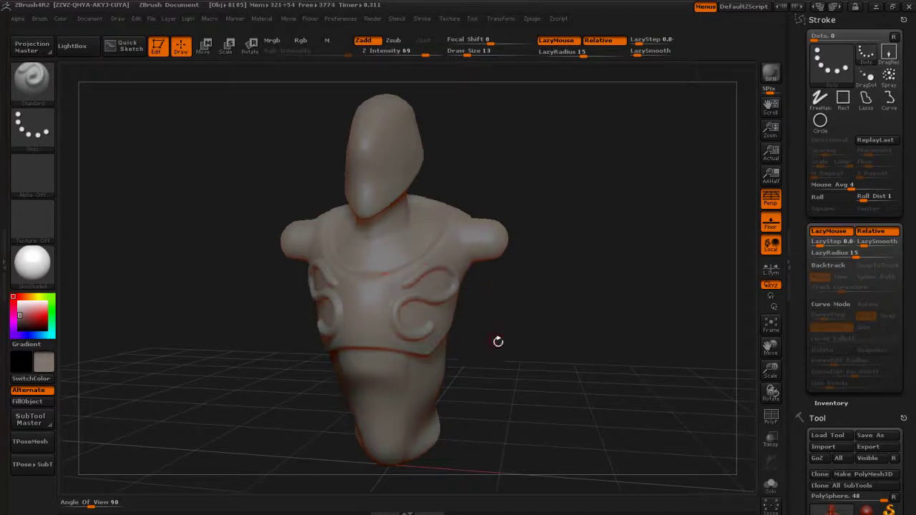
{"action": "key", "text": "ctrl+z"}
- Set the Draw Size to 11 and try a ridge stroke across the side of the upper chest
{"action": "left_click_drag", "start_coordinate": [538, 290], "coordinate": [487, 296]}
{"action": "type", "text": "s"}
{"action": "type", "text": "11"}
{"action": "key", "text": "Return"}
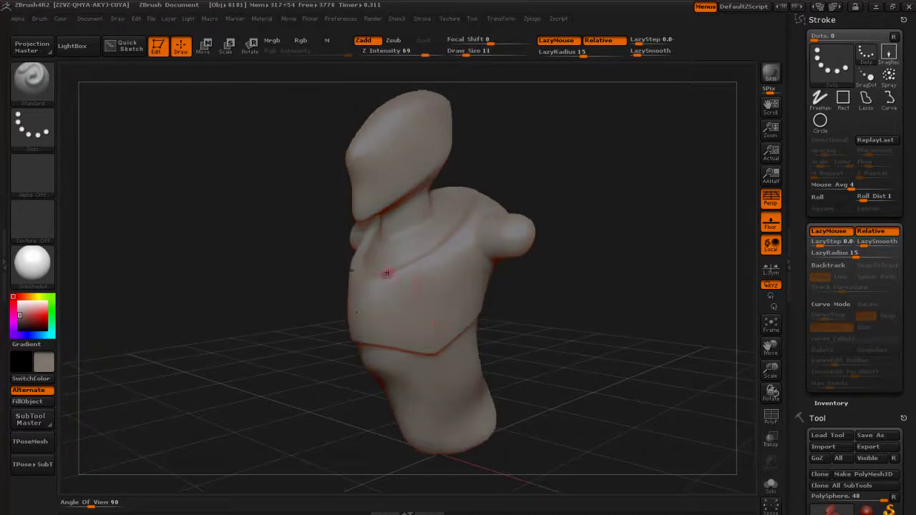
{"action": "left_click_drag", "start_coordinate": [357, 311], "coordinate": [470, 241]}
{"action": "left_click_drag", "start_coordinate": [536, 264], "coordinate": [548, 269]}
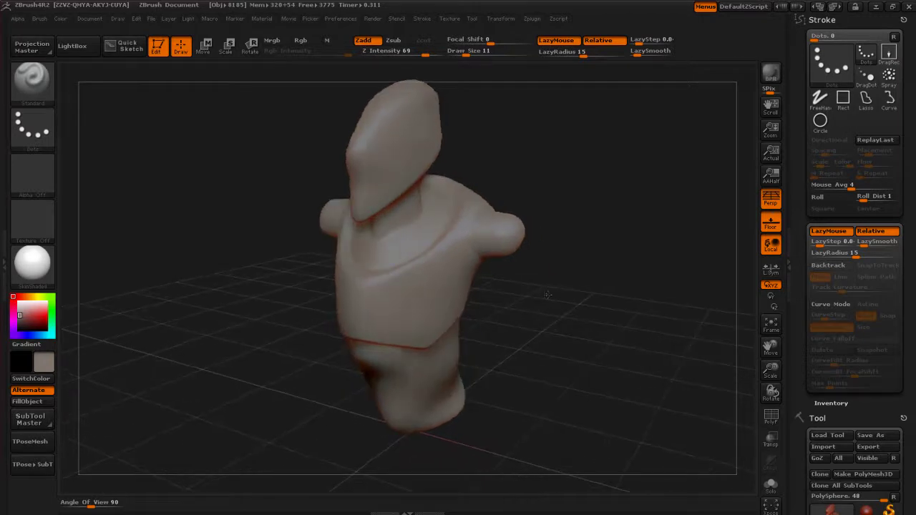
- Set LazyRadius to 30 and sculpt a ridge following the neckline from the chest up over the shoulder
{"action": "left_click_drag", "start_coordinate": [580, 55], "coordinate": [592, 54]}
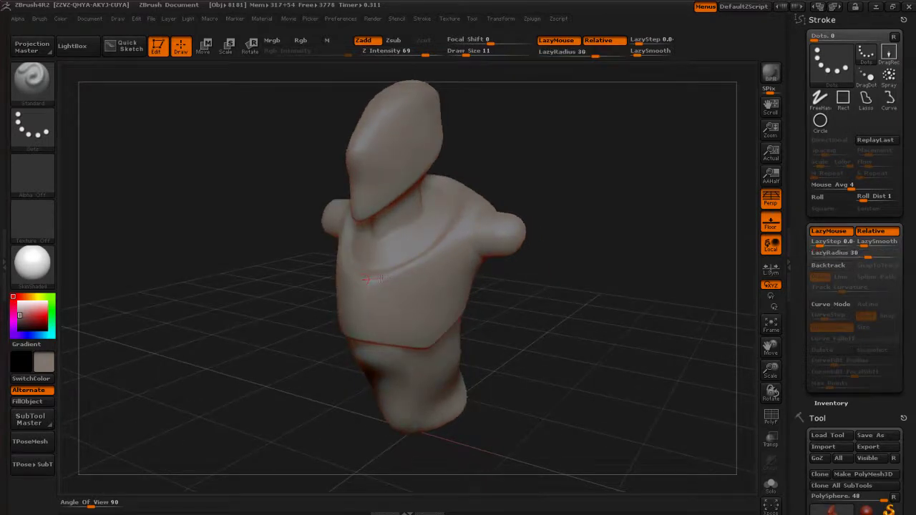
{"action": "mouse_move", "coordinate": [345, 279]}
{"action": "left_mouse_down"}
{"action": "mouse_move", "coordinate": [412, 264]}
{"action": "mouse_move", "coordinate": [456, 224]}
{"action": "left_mouse_up"}
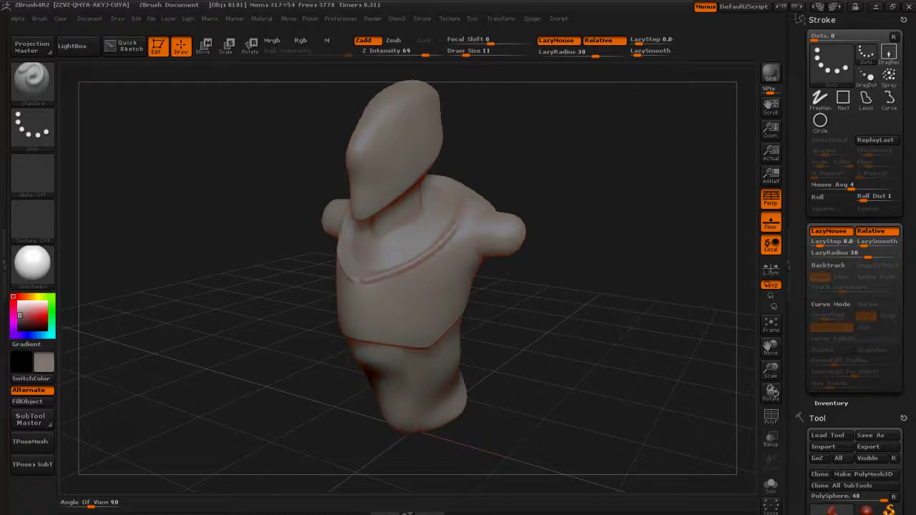
{"action": "mouse_move", "coordinate": [539, 314]}
{"action": "left_mouse_down"}
{"action": "mouse_move", "coordinate": [556, 327]}
{"action": "mouse_move", "coordinate": [487, 252]}
{"action": "mouse_move", "coordinate": [365, 270]}
{"action": "left_mouse_up"}
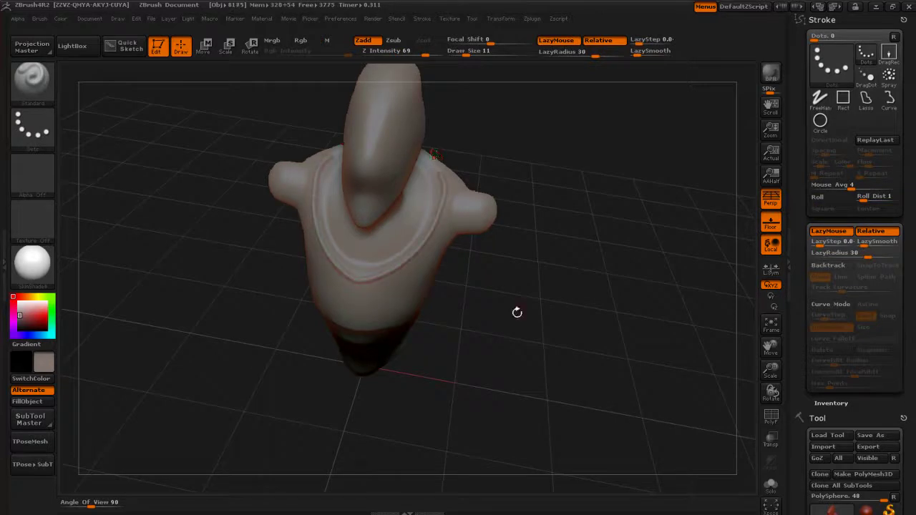
- Sculpt a ridge all the way around the base of the arm stub, working from the front, below and behind
{"action": "mouse_move", "coordinate": [514, 306]}
{"action": "left_mouse_down"}
{"action": "mouse_move", "coordinate": [505, 286]}
{"action": "mouse_move", "coordinate": [520, 262]}
{"action": "mouse_move", "coordinate": [484, 244]}
{"action": "left_mouse_up"}
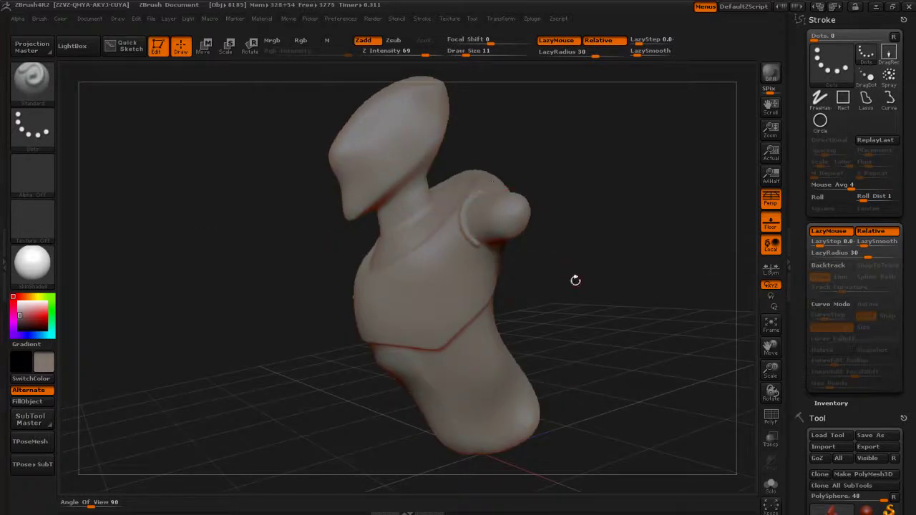
{"action": "mouse_move", "coordinate": [566, 282]}
{"action": "left_mouse_down"}
{"action": "mouse_move", "coordinate": [546, 243]}
{"action": "mouse_move", "coordinate": [500, 244]}
{"action": "left_mouse_up"}
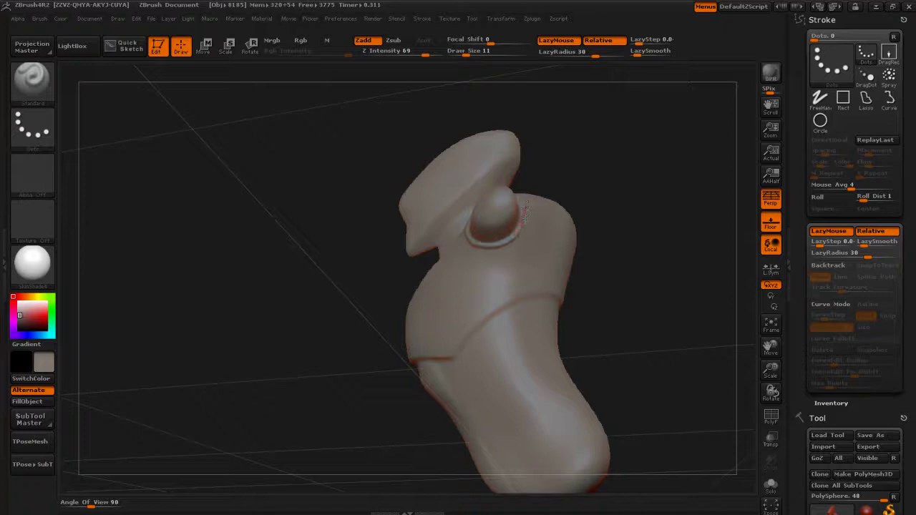
{"action": "left_click_drag", "start_coordinate": [604, 164], "coordinate": [511, 197]}
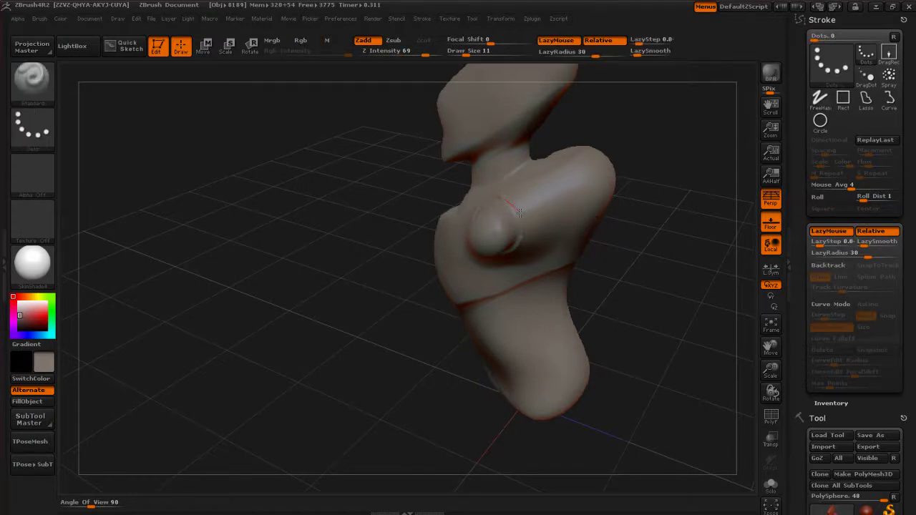
{"action": "left_click_drag", "start_coordinate": [520, 213], "coordinate": [506, 201]}
{"action": "left_click_drag", "start_coordinate": [630, 292], "coordinate": [592, 280]}
- Smooth the joins of the ridge around the arm stub and face the torso from the front
{"action": "key", "text": "shift"}
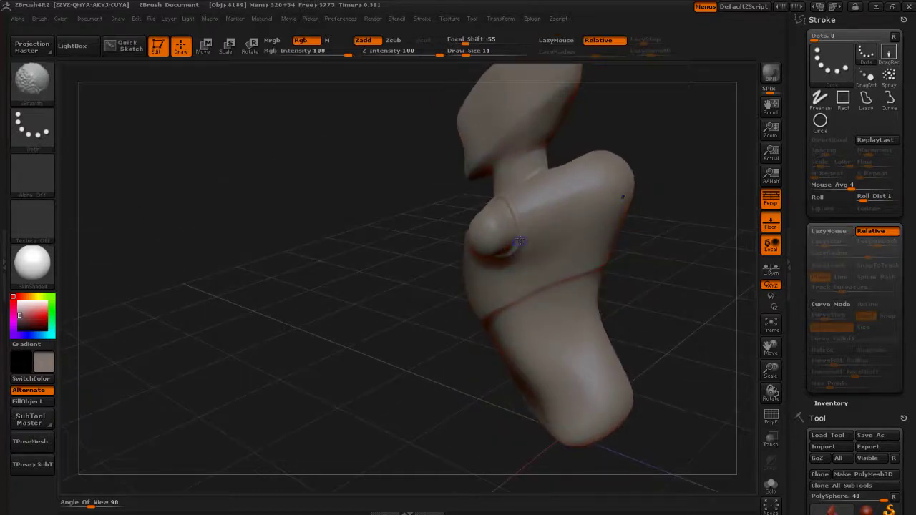
{"action": "mouse_move", "coordinate": [667, 219]}
{"action": "left_mouse_down"}
{"action": "mouse_move", "coordinate": [638, 229]}
{"action": "mouse_move", "coordinate": [508, 198]}
{"action": "mouse_move", "coordinate": [512, 204]}
{"action": "left_mouse_up"}
{"action": "mouse_move", "coordinate": [666, 294]}
{"action": "left_mouse_down"}
{"action": "mouse_move", "coordinate": [531, 312]}
{"action": "mouse_move", "coordinate": [544, 291]}
{"action": "left_mouse_up"}
{"action": "left_click_drag", "start_coordinate": [484, 229], "coordinate": [483, 221], "text": "shift"}
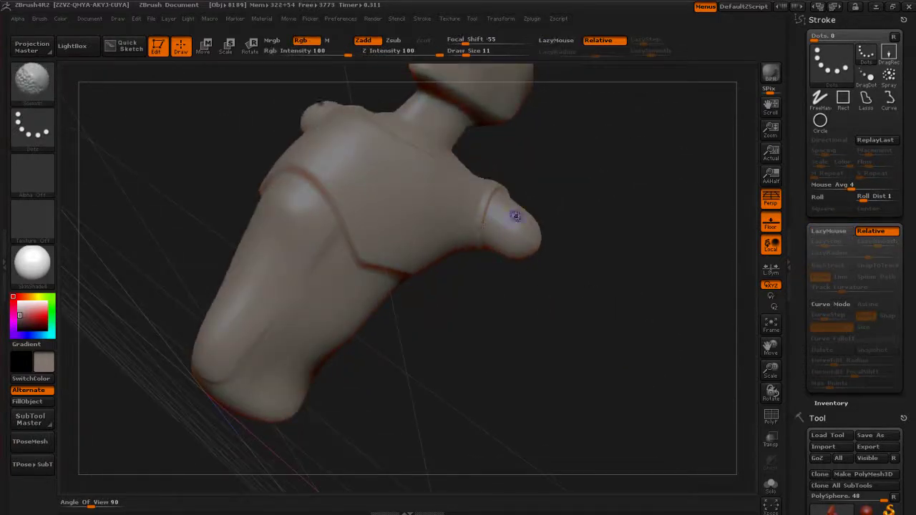
{"action": "mouse_move", "coordinate": [571, 241]}
{"action": "left_mouse_down", "text": "shift"}
{"action": "mouse_move", "coordinate": [561, 301]}
{"action": "mouse_move", "coordinate": [590, 312]}
{"action": "mouse_move", "coordinate": [556, 286]}
{"action": "mouse_move", "coordinate": [595, 250]}
{"action": "left_mouse_up", "text": "shift"}
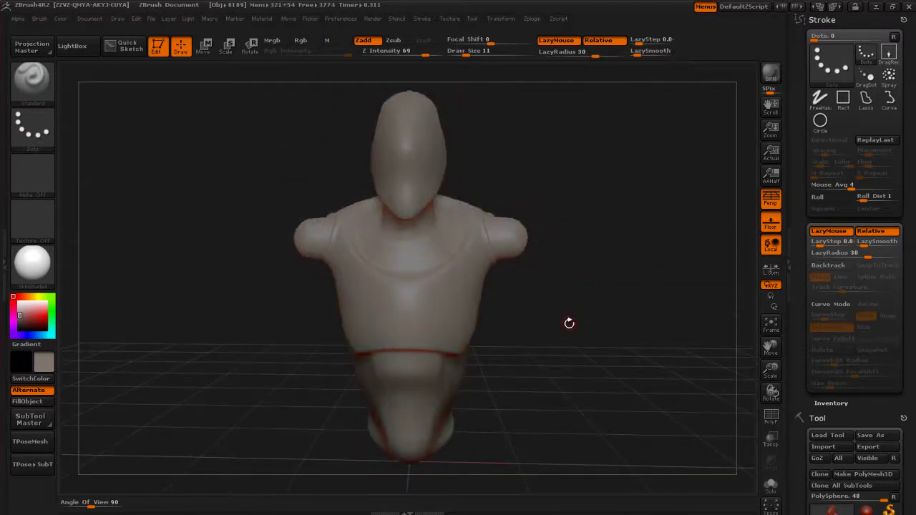
- Sculpt another ridge along the outer edge of the neckline up to the shoulder
{"action": "left_click_drag", "start_coordinate": [565, 327], "coordinate": [528, 296]}
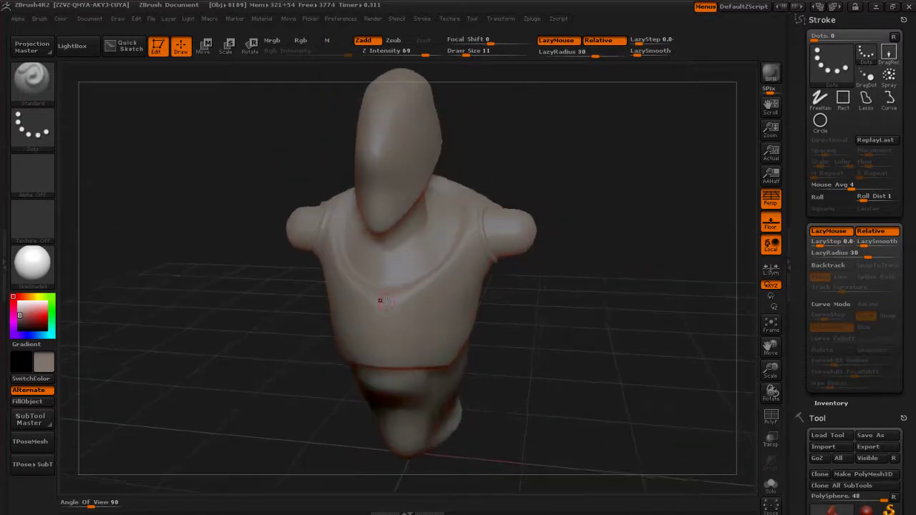
{"action": "left_click_drag", "start_coordinate": [381, 303], "coordinate": [421, 290]}
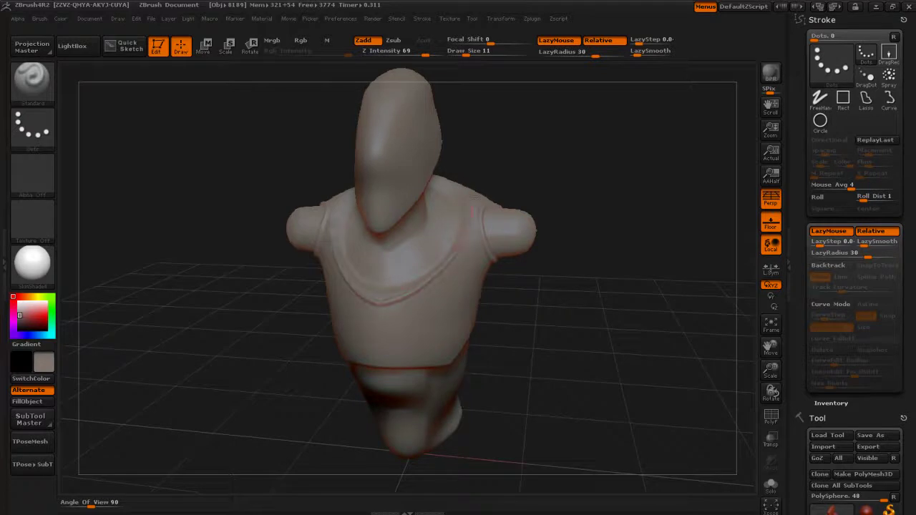
{"action": "left_click_drag", "start_coordinate": [548, 327], "coordinate": [448, 307]}
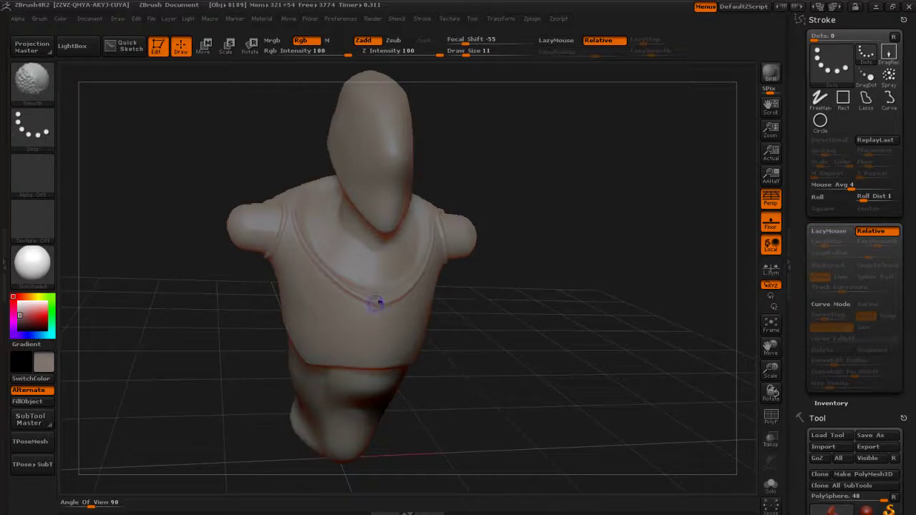
- Set the Draw Size to 28, smooth the neckline ridge at the chest and shoulder, and return to the front view
{"action": "left_click_drag", "start_coordinate": [531, 318], "coordinate": [458, 306]}
{"action": "key", "text": "s"}
{"action": "left_click_drag", "start_coordinate": [372, 304], "coordinate": [390, 302], "text": "shift"}
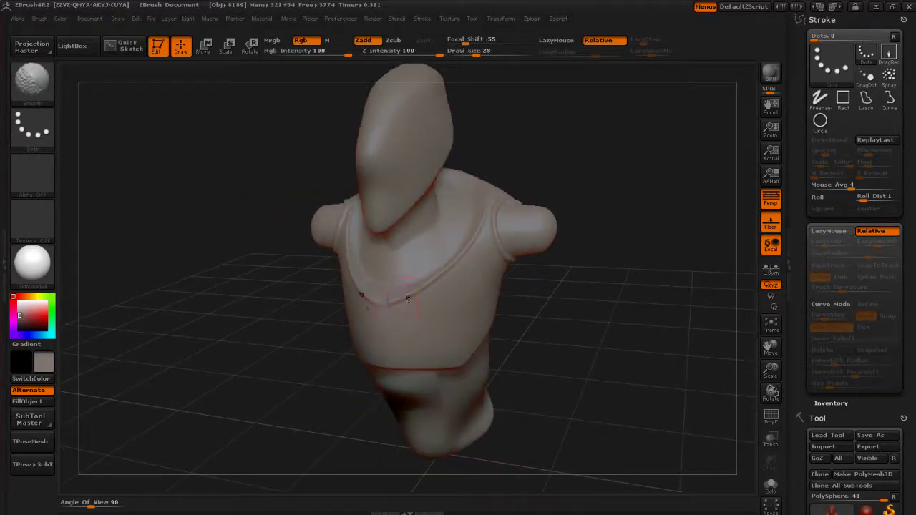
{"action": "left_click_drag", "start_coordinate": [550, 312], "coordinate": [546, 301]}
{"action": "left_click_drag", "start_coordinate": [497, 203], "coordinate": [499, 212], "text": "shift"}
{"action": "mouse_move", "coordinate": [607, 274]}
{"action": "left_mouse_down"}
{"action": "mouse_move", "coordinate": [581, 269]}
{"action": "mouse_move", "coordinate": [626, 250]}
{"action": "mouse_move", "coordinate": [620, 259]}
{"action": "mouse_move", "coordinate": [591, 245]}
{"action": "mouse_move", "coordinate": [563, 302]}
{"action": "mouse_move", "coordinate": [580, 301]}
{"action": "left_mouse_up"}
{"action": "key", "text": "shift"}
{"action": "key", "text": "shift"}
{"action": "key", "text": "shift"}
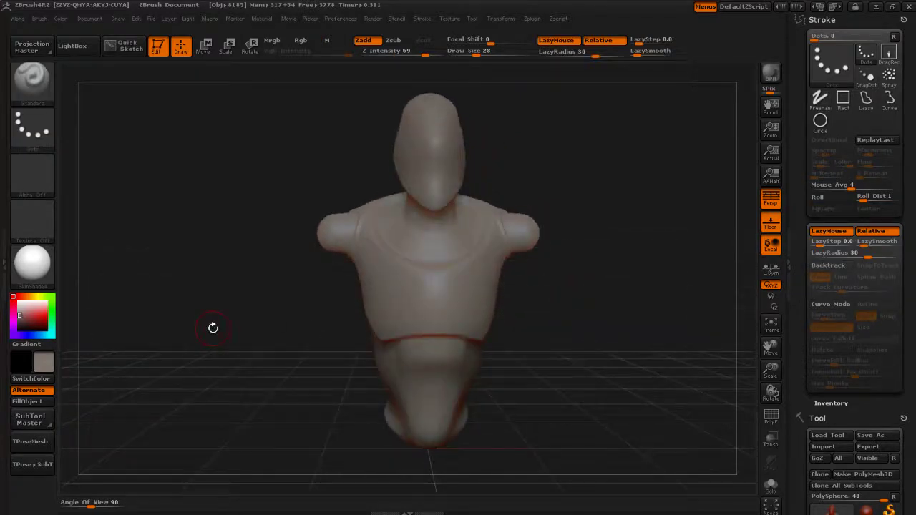
- Switch the stroke type to FreeHand and sculpt a curved ridge from the lower chest toward the armpit
{"action": "left_click", "coordinate": [46, 140]}
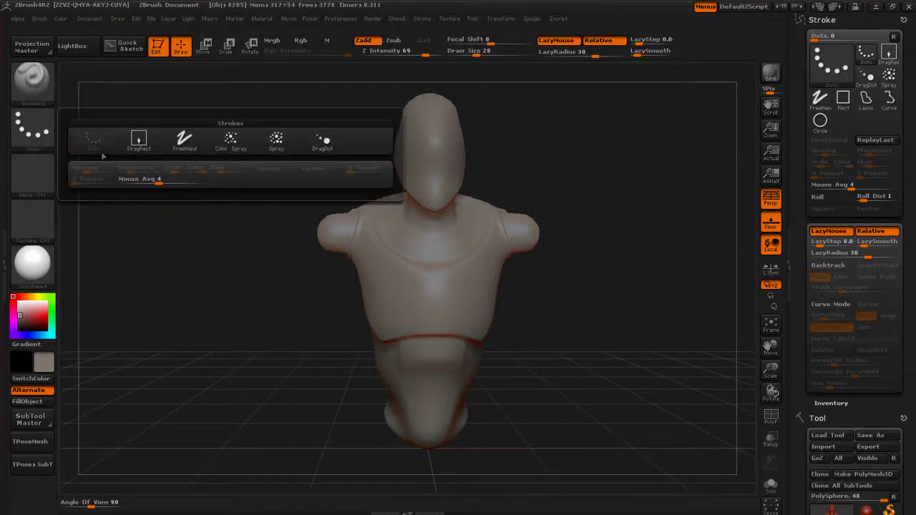
{"action": "left_click", "coordinate": [189, 149]}
{"action": "mouse_move", "coordinate": [449, 312]}
{"action": "left_mouse_down"}
{"action": "mouse_move", "coordinate": [482, 289]}
{"action": "mouse_move", "coordinate": [493, 258]}
{"action": "left_mouse_up"}
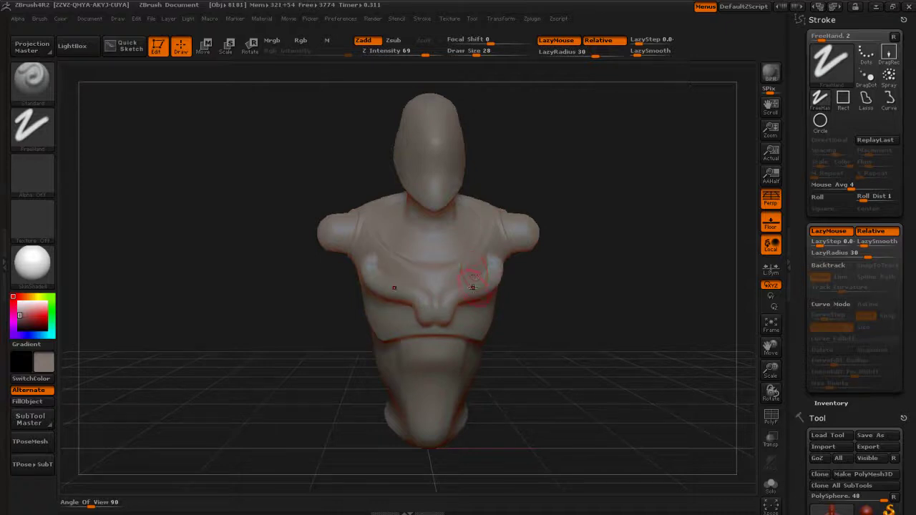
- Undo the wide chest ridge, set the Draw Size to 9 and try a thinner curved ridge in its place
{"action": "key", "text": "ctrl+z"}
{"action": "key", "text": "ctrl+z"}
{"action": "key", "text": "s"}
{"action": "left_click_drag", "start_coordinate": [462, 289], "coordinate": [449, 290]}
{"action": "left_click_drag", "start_coordinate": [445, 323], "coordinate": [478, 290]}
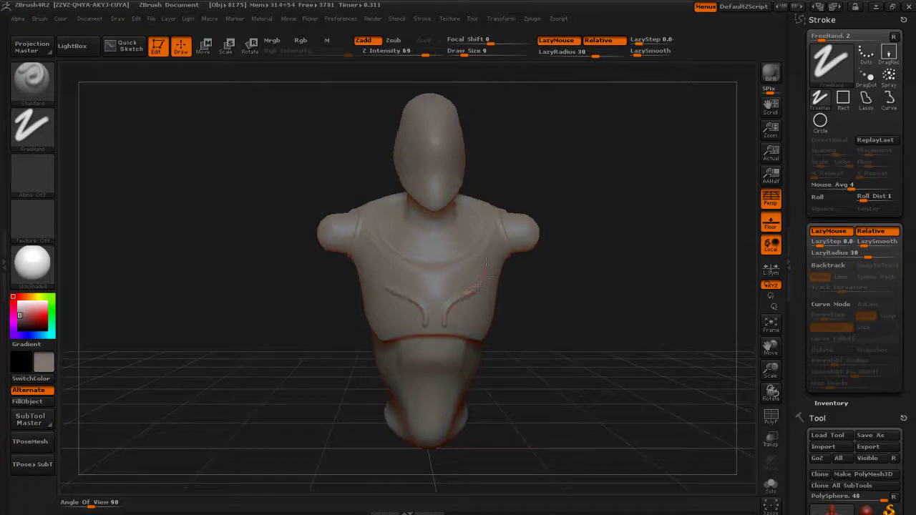
{"action": "key", "text": "ctrl+z"}
- Set the FreeHand stroke's Mouse Avg to 8
{"action": "left_click", "coordinate": [33, 126]}
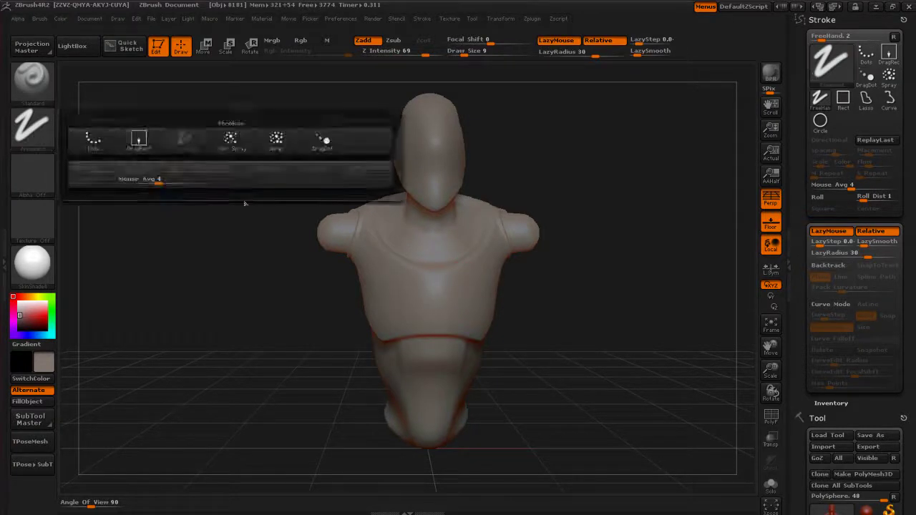
{"action": "left_click", "coordinate": [36, 139]}
{"action": "left_click", "coordinate": [157, 178]}
{"action": "left_click", "coordinate": [42, 134]}
{"action": "left_click", "coordinate": [159, 181]}
{"action": "left_click_drag", "start_coordinate": [159, 180], "coordinate": [180, 181]}
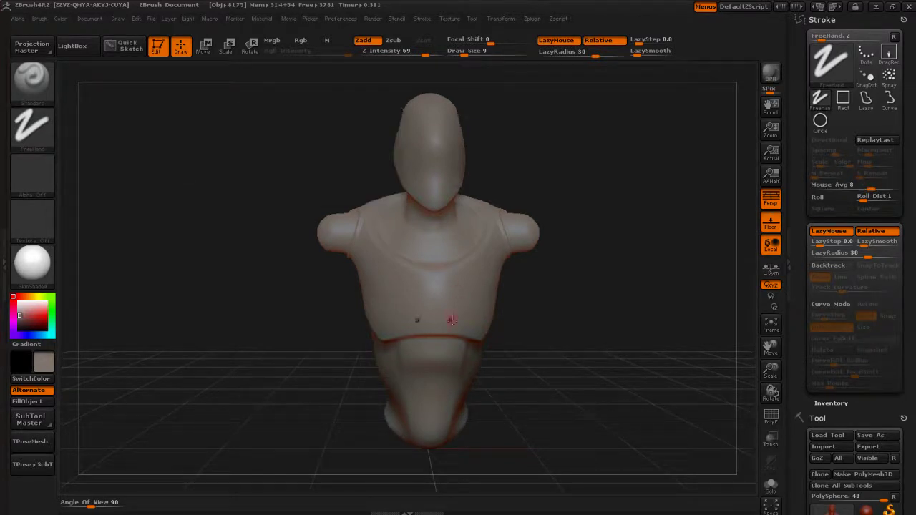
- Try thin curved FreeHand ridges from the lower chest upward, from the front and in a three-quarter view, undoing each one
{"action": "mouse_move", "coordinate": [451, 323]}
{"action": "left_mouse_down"}
{"action": "mouse_move", "coordinate": [481, 280]}
{"action": "mouse_move", "coordinate": [460, 279]}
{"action": "mouse_move", "coordinate": [456, 269]}
{"action": "left_mouse_up"}
{"action": "key", "text": "ctrl+z"}
{"action": "key", "text": "ctrl+z"}
{"action": "left_click_drag", "start_coordinate": [528, 317], "coordinate": [473, 311]}
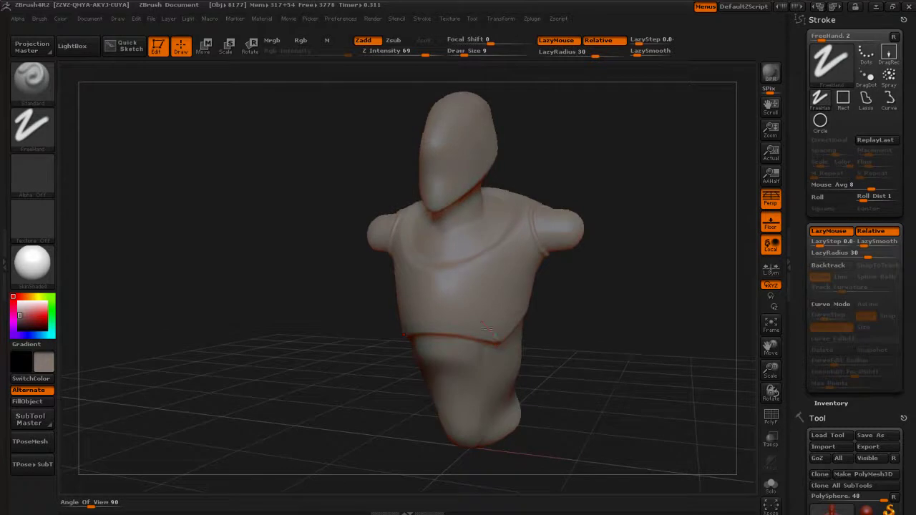
{"action": "left_click_drag", "start_coordinate": [497, 285], "coordinate": [527, 223]}
{"action": "mouse_move", "coordinate": [557, 335]}
{"action": "left_mouse_down"}
{"action": "mouse_move", "coordinate": [587, 327]}
{"action": "mouse_move", "coordinate": [573, 308]}
{"action": "mouse_move", "coordinate": [568, 320]}
{"action": "mouse_move", "coordinate": [603, 290]}
{"action": "mouse_move", "coordinate": [552, 243]}
{"action": "left_mouse_up"}
{"action": "key", "text": "ctrl+z"}
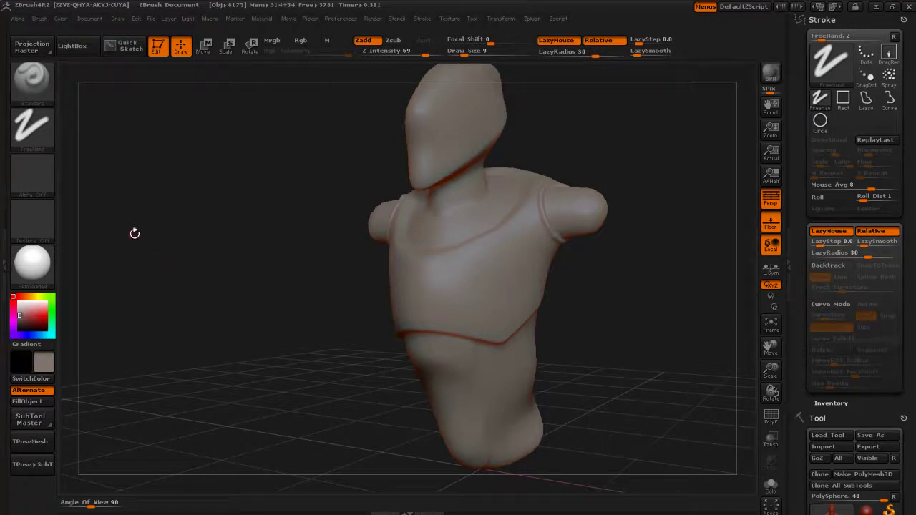
- Assign Alpha 39 to the brush, set the Draw Size to 31 and sculpt a curved ridge across the chest toward the armpit
{"action": "left_click", "coordinate": [33, 175]}
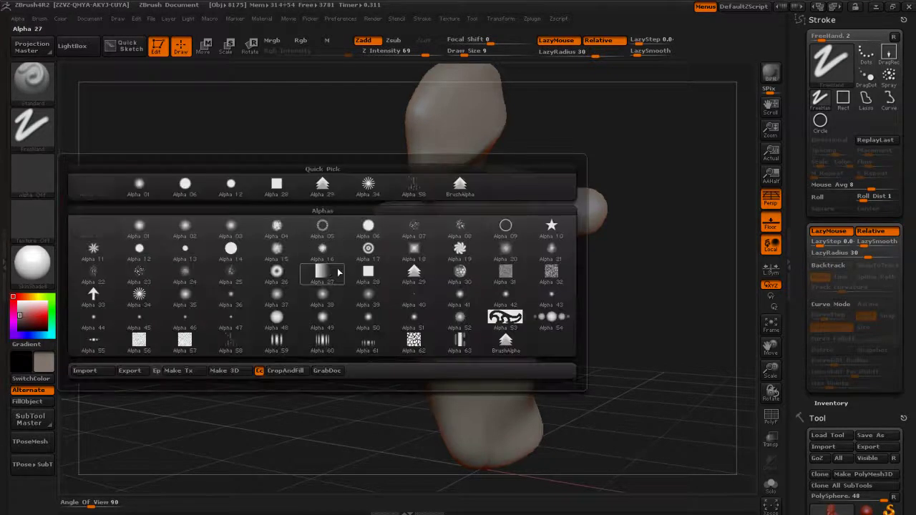
{"action": "mouse_move", "coordinate": [320, 303]}
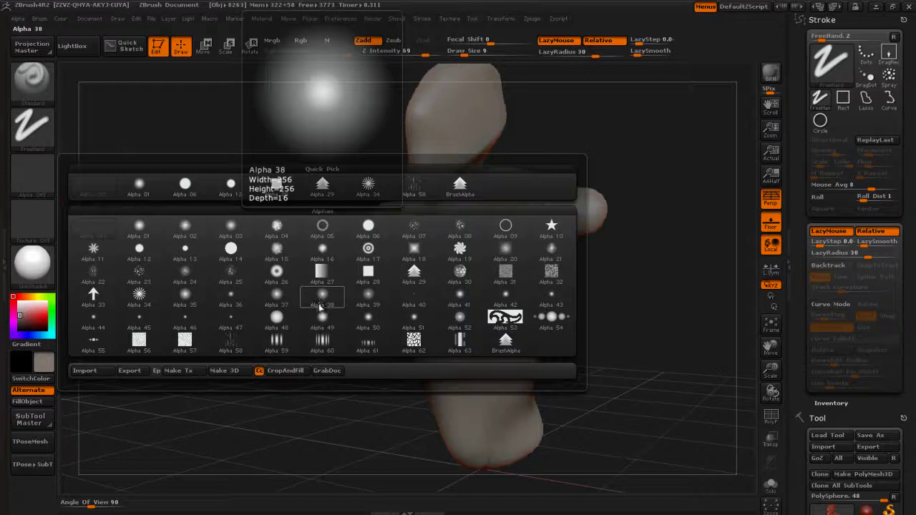
{"action": "left_click", "coordinate": [368, 297]}
{"action": "key", "text": "s"}
{"action": "mouse_move", "coordinate": [461, 292]}
{"action": "left_mouse_down"}
{"action": "mouse_move", "coordinate": [477, 290]}
{"action": "mouse_move", "coordinate": [462, 286]}
{"action": "mouse_move", "coordinate": [487, 264]}
{"action": "mouse_move", "coordinate": [507, 225]}
{"action": "left_mouse_up"}
{"action": "left_click_drag", "start_coordinate": [581, 295], "coordinate": [644, 301]}
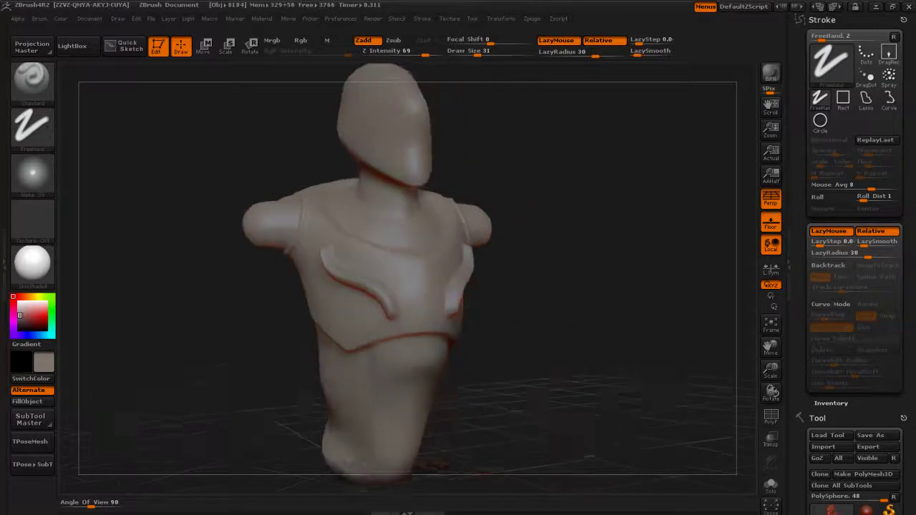
- Undo the chest ridge, then set the Draw Size to 38 and the Z Intensity to 40
{"action": "key", "text": "ctrl+z"}
{"action": "left_click_drag", "start_coordinate": [549, 303], "coordinate": [501, 306], "text": "shift"}
{"action": "right_click_drag", "start_coordinate": [544, 308], "coordinate": [553, 341], "text": "ctrl"}
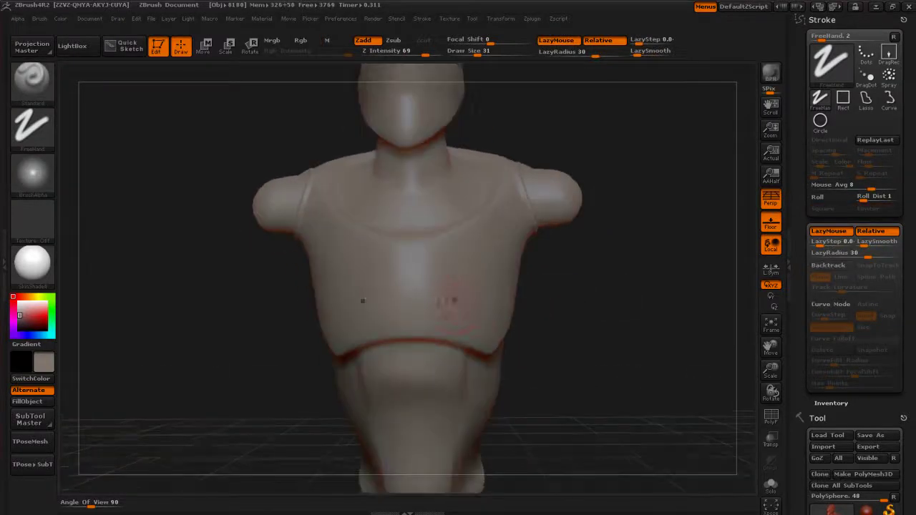
{"action": "key", "text": "s"}
{"action": "left_click", "coordinate": [455, 309]}
{"action": "key", "text": "u"}
{"action": "left_click_drag", "start_coordinate": [456, 311], "coordinate": [443, 313]}
{"action": "key", "text": "u"}
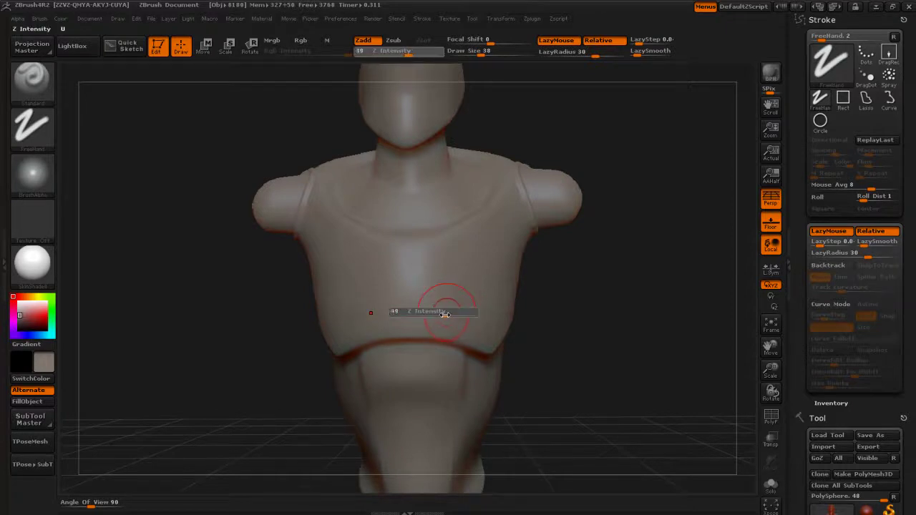
{"action": "left_click_drag", "start_coordinate": [445, 313], "coordinate": [441, 312]}
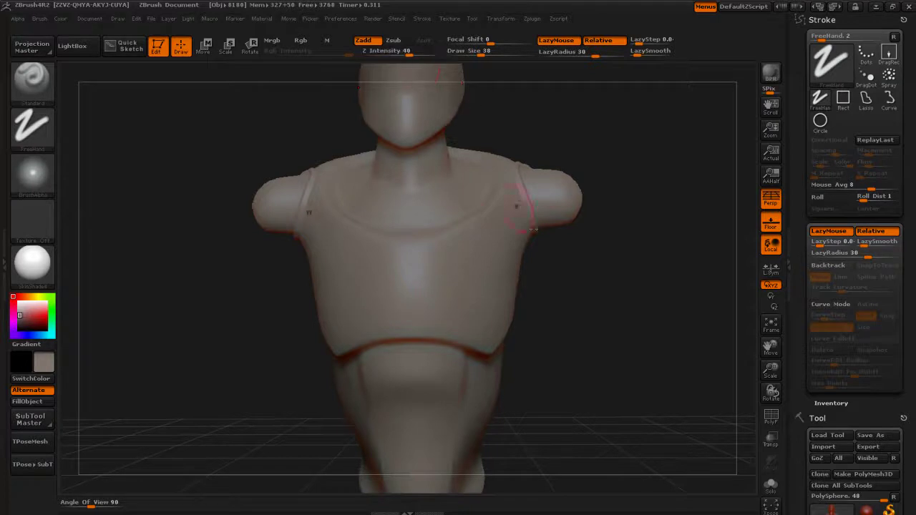
- Try softer curved ridges looping from the center of the chest toward the shoulder and down the side of the ribcage
{"action": "mouse_move", "coordinate": [556, 268]}
{"action": "left_mouse_down"}
{"action": "mouse_move", "coordinate": [493, 332]}
{"action": "mouse_move", "coordinate": [474, 299]}
{"action": "mouse_move", "coordinate": [549, 238]}
{"action": "mouse_move", "coordinate": [513, 222]}
{"action": "mouse_move", "coordinate": [464, 252]}
{"action": "mouse_move", "coordinate": [417, 307]}
{"action": "left_mouse_up"}
{"action": "left_click_drag", "start_coordinate": [620, 335], "coordinate": [546, 306]}
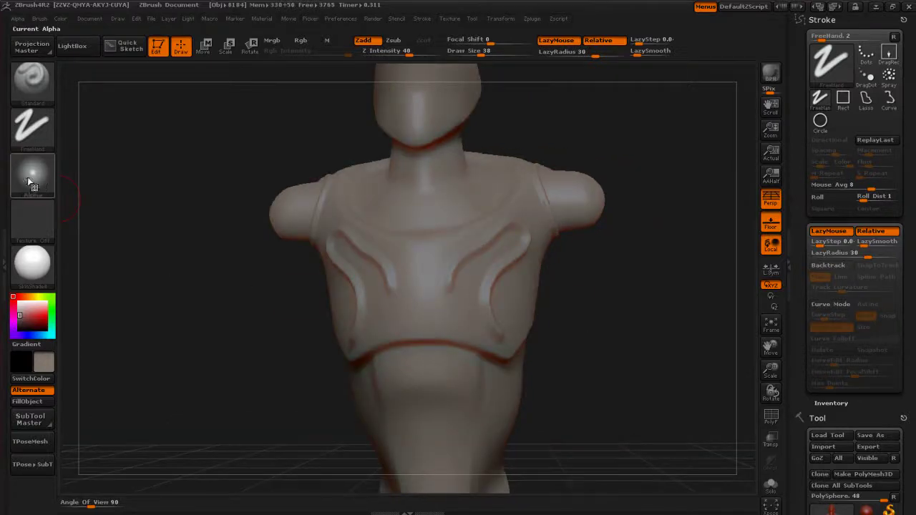
{"action": "mouse_move", "coordinate": [31, 175]}
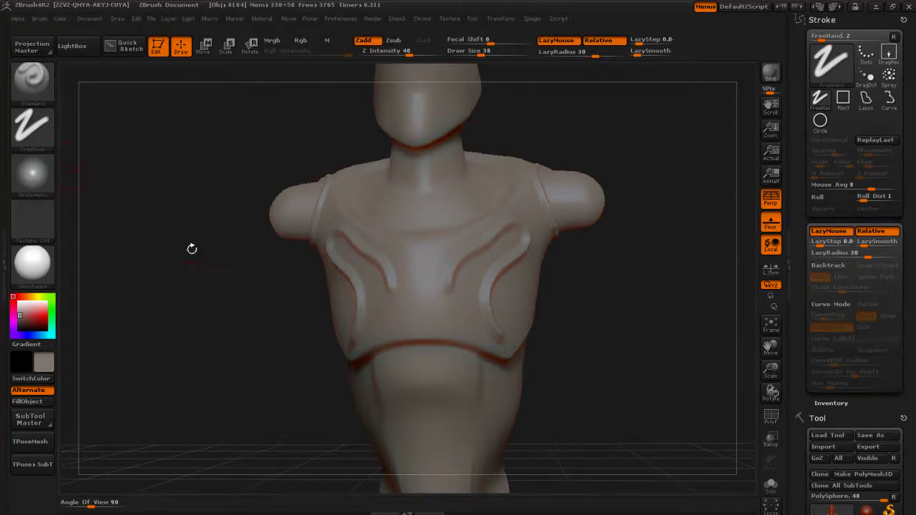
{"action": "left_click_drag", "start_coordinate": [579, 319], "coordinate": [453, 281]}
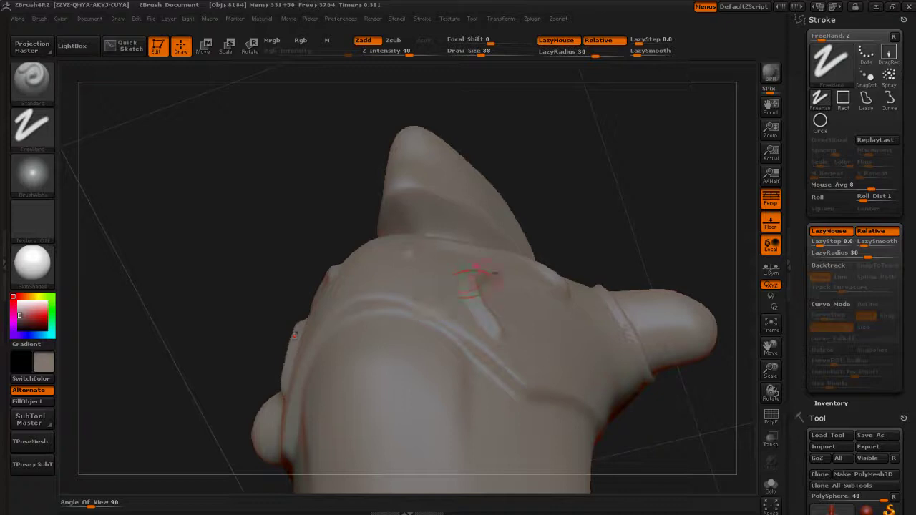
{"action": "left_click_drag", "start_coordinate": [616, 199], "coordinate": [618, 289]}
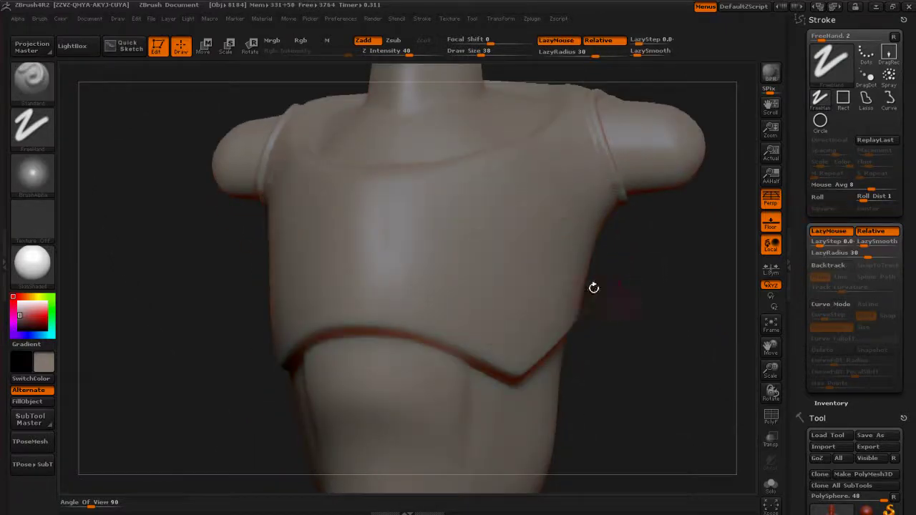
- Set the Draw Size to 15 and cover the chest below the neckline with thin crossing ridges
{"action": "mouse_move", "coordinate": [627, 356]}
{"action": "left_mouse_down"}
{"action": "mouse_move", "coordinate": [608, 307]}
{"action": "mouse_move", "coordinate": [606, 333]}
{"action": "mouse_move", "coordinate": [593, 345]}
{"action": "left_mouse_up"}
{"action": "mouse_move", "coordinate": [478, 341]}
{"action": "left_mouse_down"}
{"action": "mouse_move", "coordinate": [470, 351]}
{"action": "mouse_move", "coordinate": [495, 330]}
{"action": "mouse_move", "coordinate": [531, 264]}
{"action": "left_mouse_up"}
{"action": "key", "text": "s"}
{"action": "left_click_drag", "start_coordinate": [520, 312], "coordinate": [507, 314]}
{"action": "key", "text": "ctrl+z"}
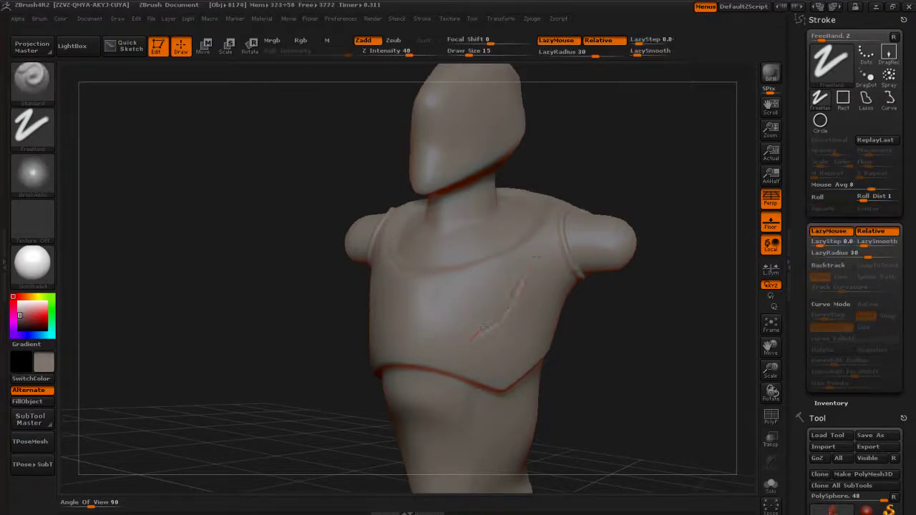
{"action": "left_click_drag", "start_coordinate": [484, 328], "coordinate": [540, 260]}
{"action": "left_click_drag", "start_coordinate": [596, 326], "coordinate": [526, 290]}
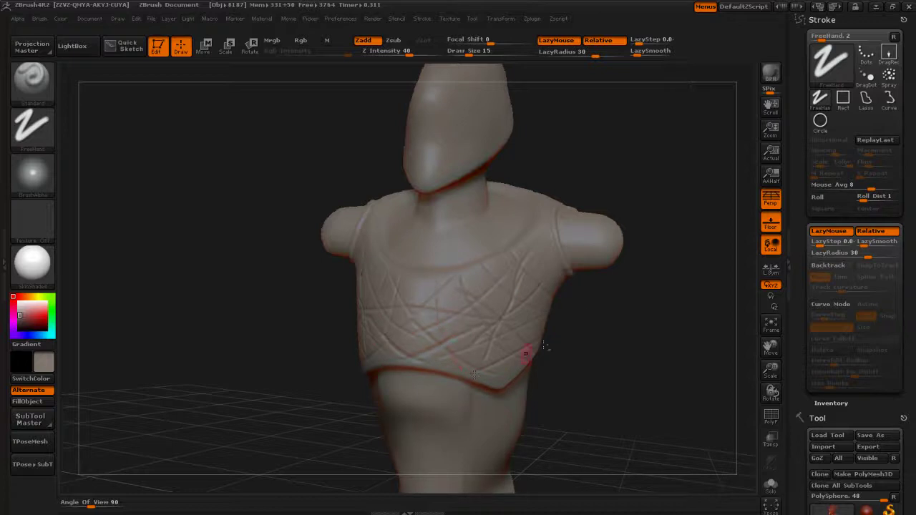
{"action": "left_click_drag", "start_coordinate": [590, 315], "coordinate": [426, 293]}
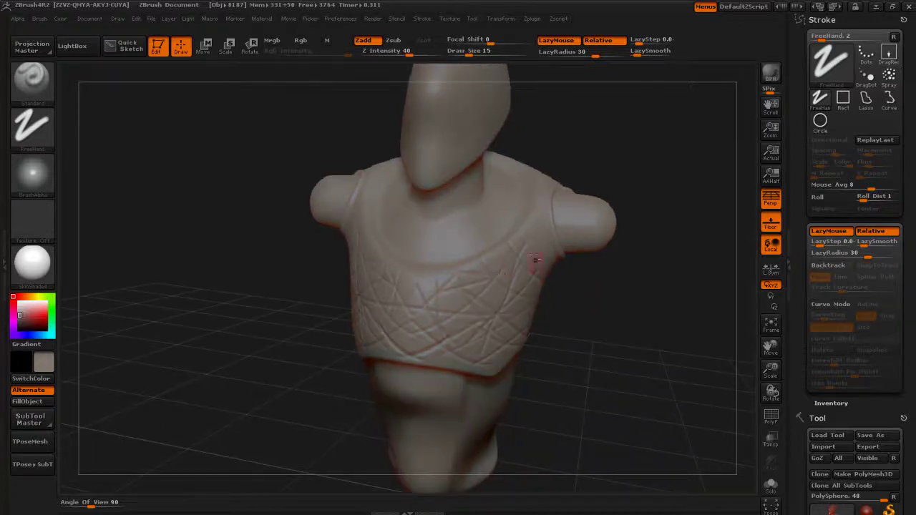
{"action": "mouse_move", "coordinate": [579, 322]}
{"action": "left_mouse_down"}
{"action": "mouse_move", "coordinate": [594, 360]}
{"action": "mouse_move", "coordinate": [580, 340]}
{"action": "mouse_move", "coordinate": [568, 266]}
{"action": "left_mouse_up"}
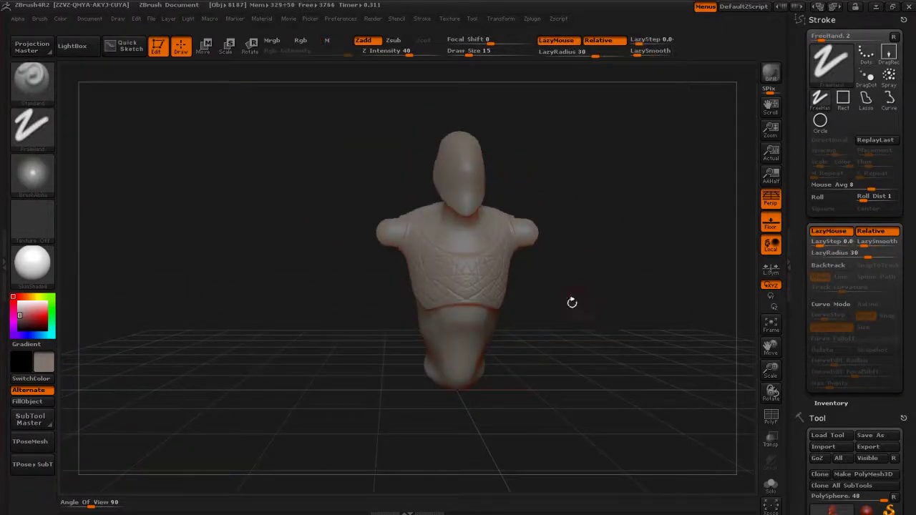
{"action": "mouse_move", "coordinate": [559, 318]}
{"action": "left_mouse_down", "text": "alt"}
{"action": "mouse_move", "coordinate": [585, 353]}
{"action": "mouse_move", "coordinate": [550, 315]}
{"action": "mouse_move", "coordinate": [533, 330]}
{"action": "mouse_move", "coordinate": [594, 348]}
{"action": "left_mouse_up", "text": "alt"}
- Undo all the thin crossing ridges on the chest
{"action": "key", "text": "ctrl"}
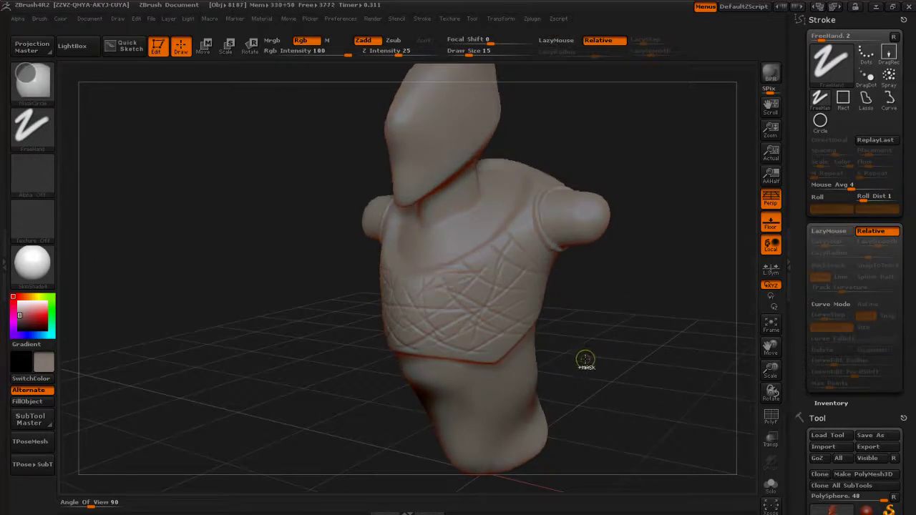
{"action": "key", "text": "ctrl+z"}
{"action": "key", "text": "ctrl+z"}
{"action": "key", "text": "ctrl+z"}
{"action": "key", "text": "ctrl+z"}
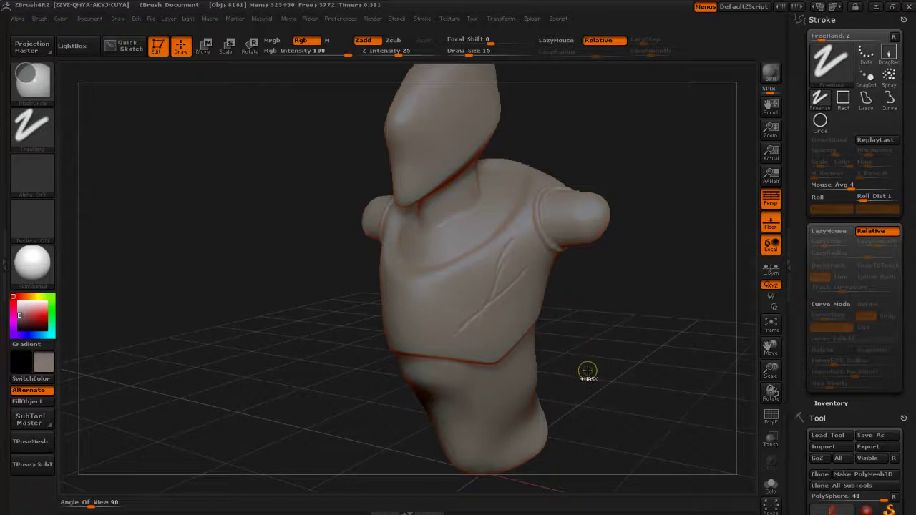
{"action": "key", "text": "ctrl+z"}
{"action": "key", "text": "ctrl+z"}
{"action": "key", "text": "ctrl+z"}
{"action": "key", "text": "ctrl+z"}
- Set the Draw Size to 34, then build up the neckline ridge toward the shoulder and smooth it
{"action": "mouse_move", "coordinate": [580, 296]}
{"action": "left_mouse_down"}
{"action": "mouse_move", "coordinate": [422, 285]}
{"action": "mouse_move", "coordinate": [489, 245]}
{"action": "left_mouse_up"}
{"action": "key", "text": "s"}
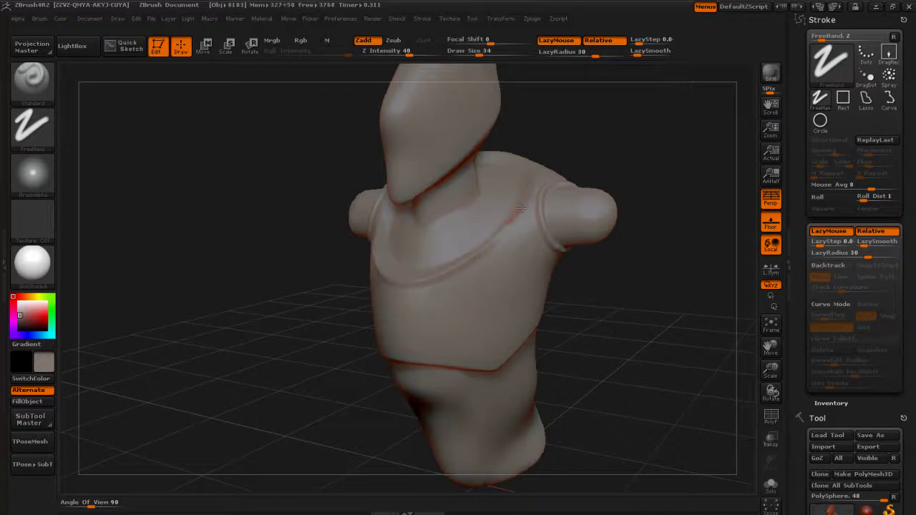
{"action": "mouse_move", "coordinate": [605, 267]}
{"action": "left_mouse_down"}
{"action": "mouse_move", "coordinate": [644, 285]}
{"action": "mouse_move", "coordinate": [609, 277]}
{"action": "left_mouse_up"}
{"action": "left_click_drag", "start_coordinate": [479, 250], "coordinate": [484, 236], "text": "shift"}
{"action": "left_click_drag", "start_coordinate": [531, 310], "coordinate": [522, 342]}
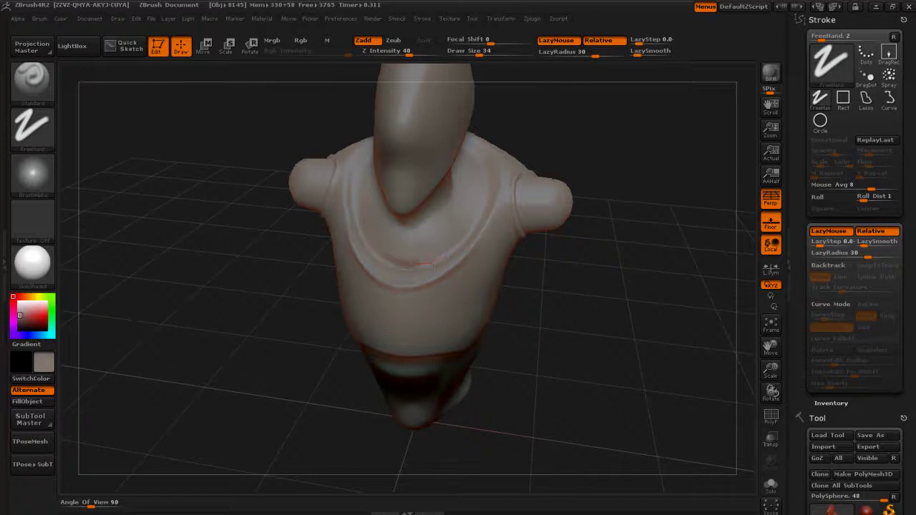
- Sculpt a second ridge along the inner edge of the neckline and smooth it around the base of the neck
{"action": "left_click_drag", "start_coordinate": [449, 252], "coordinate": [467, 240]}
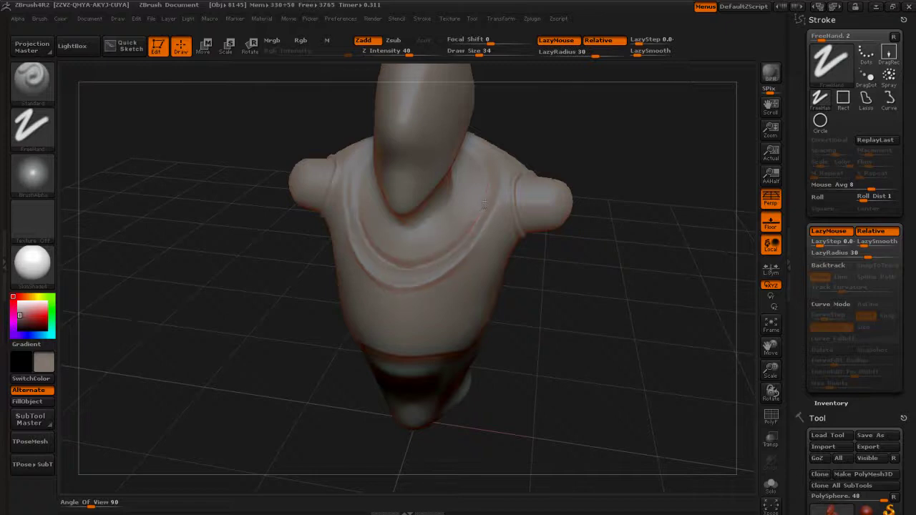
{"action": "left_click_drag", "start_coordinate": [540, 290], "coordinate": [544, 274]}
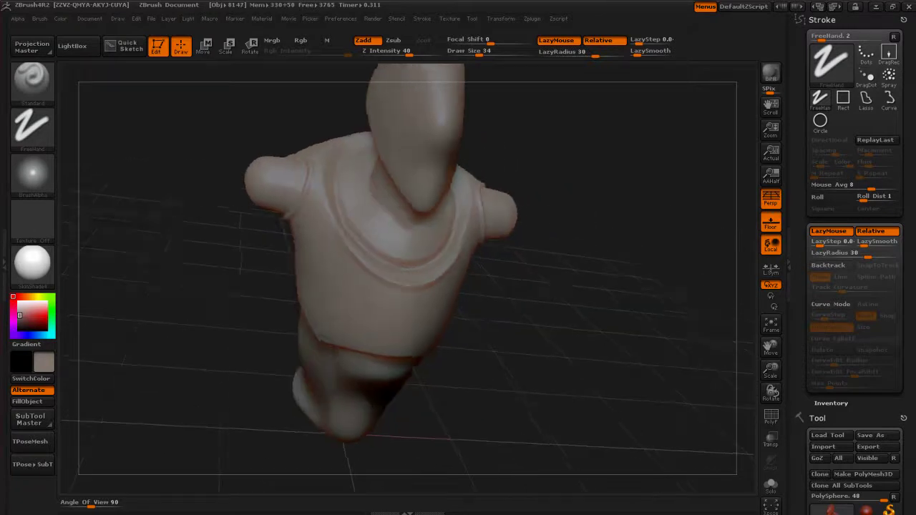
{"action": "key", "text": "shift"}
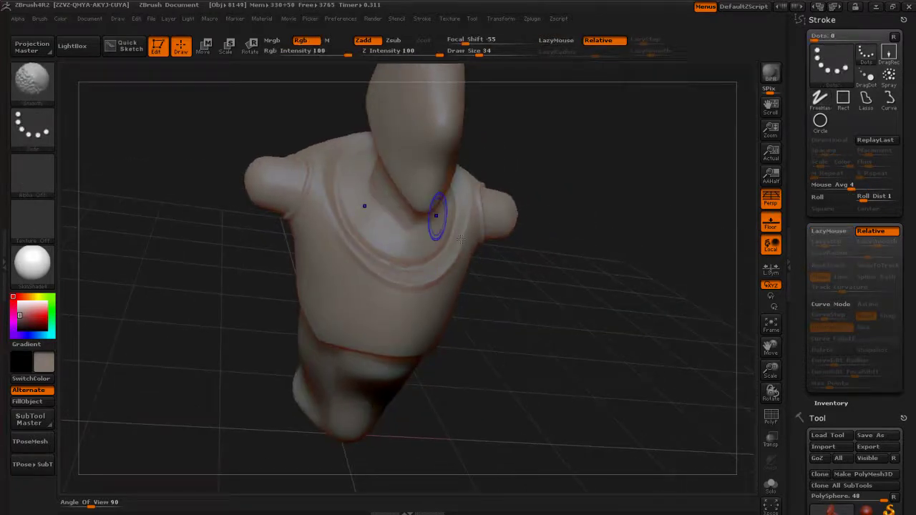
{"action": "mouse_move", "coordinate": [501, 347]}
{"action": "left_mouse_down"}
{"action": "mouse_move", "coordinate": [544, 343]}
{"action": "mouse_move", "coordinate": [505, 333]}
{"action": "mouse_move", "coordinate": [514, 355]}
{"action": "mouse_move", "coordinate": [391, 277]}
{"action": "left_mouse_up"}
{"action": "mouse_move", "coordinate": [342, 255]}
{"action": "left_mouse_down", "text": "shift"}
{"action": "mouse_move", "coordinate": [364, 244]}
{"action": "mouse_move", "coordinate": [383, 215]}
{"action": "left_mouse_up", "text": "shift"}
- Sculpt a curved ridge from the brow up the side of the head and smooth the forehead area inside it
{"action": "mouse_move", "coordinate": [526, 333]}
{"action": "left_mouse_down"}
{"action": "mouse_move", "coordinate": [521, 308]}
{"action": "mouse_move", "coordinate": [537, 290]}
{"action": "mouse_move", "coordinate": [528, 277]}
{"action": "mouse_move", "coordinate": [536, 252]}
{"action": "mouse_move", "coordinate": [373, 187]}
{"action": "left_mouse_up"}
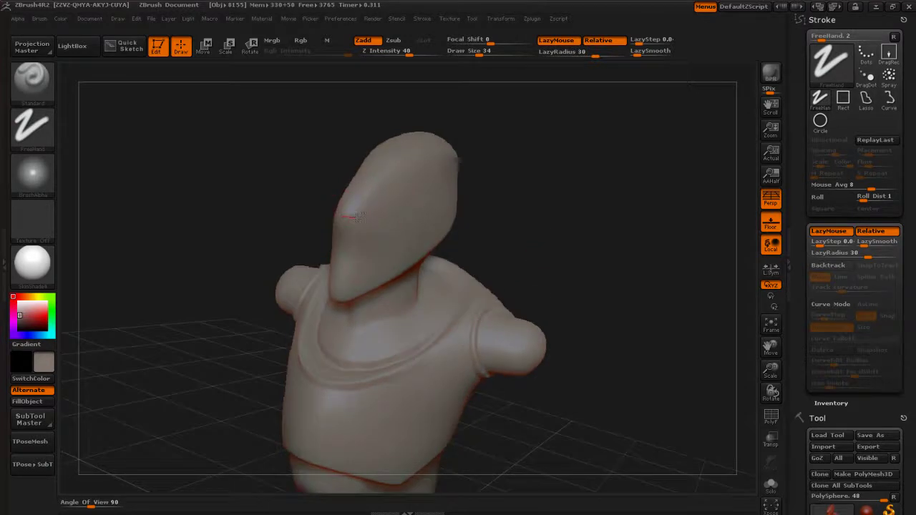
{"action": "left_click_drag", "start_coordinate": [384, 180], "coordinate": [403, 158]}
{"action": "left_click_drag", "start_coordinate": [479, 176], "coordinate": [489, 182]}
{"action": "mouse_move", "coordinate": [384, 175]}
{"action": "left_mouse_down", "text": "shift"}
{"action": "mouse_move", "coordinate": [352, 196]}
{"action": "mouse_move", "coordinate": [396, 155]}
{"action": "mouse_move", "coordinate": [428, 146]}
{"action": "left_mouse_up", "text": "shift"}
{"action": "mouse_move", "coordinate": [544, 201]}
{"action": "left_mouse_down"}
{"action": "mouse_move", "coordinate": [484, 196]}
{"action": "mouse_move", "coordinate": [526, 219]}
{"action": "left_mouse_up"}
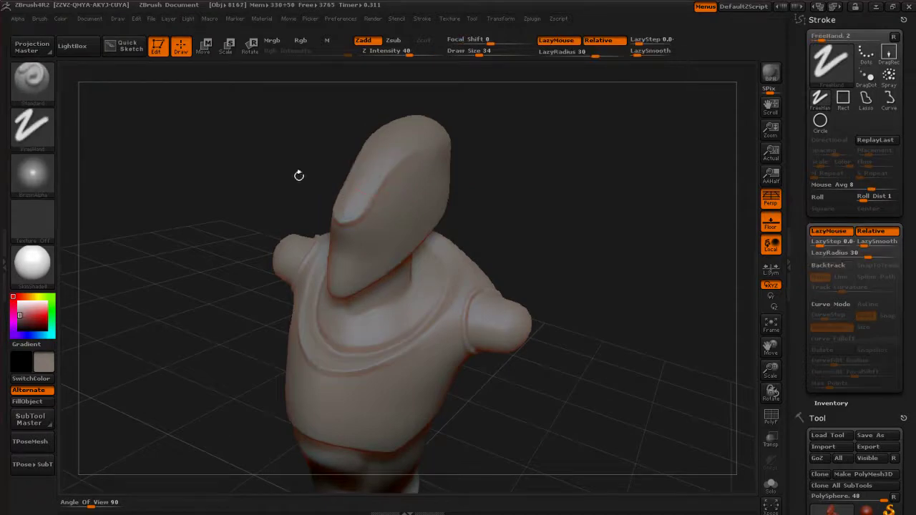
{"action": "mouse_move", "coordinate": [503, 199]}
{"action": "left_mouse_down"}
{"action": "mouse_move", "coordinate": [517, 196]}
{"action": "mouse_move", "coordinate": [494, 217]}
{"action": "mouse_move", "coordinate": [507, 203]}
{"action": "mouse_move", "coordinate": [322, 227]}
{"action": "left_mouse_up"}
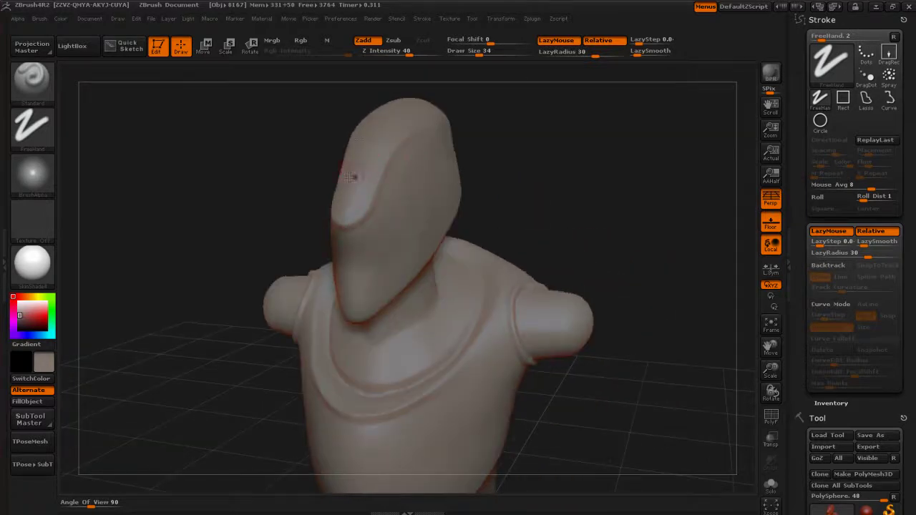
{"action": "mouse_move", "coordinate": [351, 180]}
{"action": "left_mouse_down", "text": "shift"}
{"action": "mouse_move", "coordinate": [378, 158]}
{"action": "mouse_move", "coordinate": [371, 169]}
{"action": "left_mouse_up", "text": "shift"}
- Try a curved ridge from the lower face up the side of the head and undo it
{"action": "mouse_move", "coordinate": [494, 179]}
{"action": "left_mouse_down"}
{"action": "mouse_move", "coordinate": [576, 176]}
{"action": "mouse_move", "coordinate": [512, 196]}
{"action": "mouse_move", "coordinate": [577, 205]}
{"action": "mouse_move", "coordinate": [557, 198]}
{"action": "left_mouse_up"}
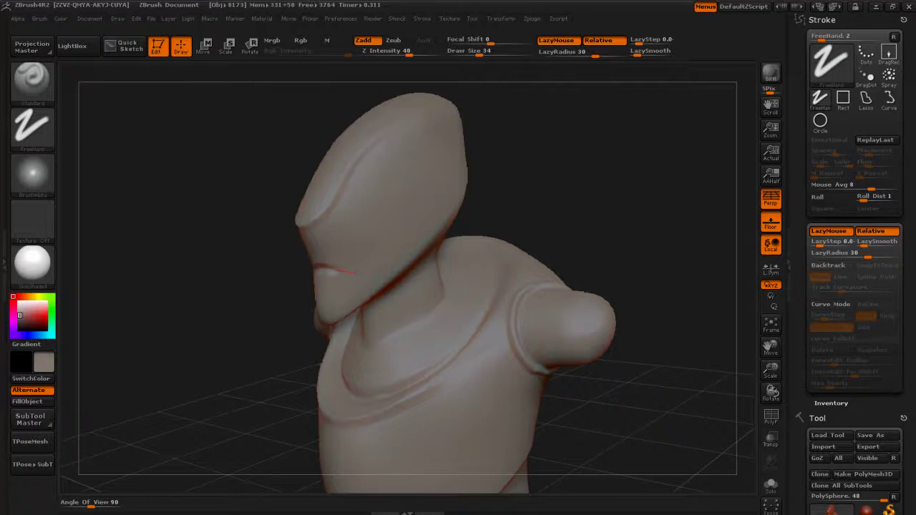
{"action": "left_click_drag", "start_coordinate": [384, 248], "coordinate": [406, 207]}
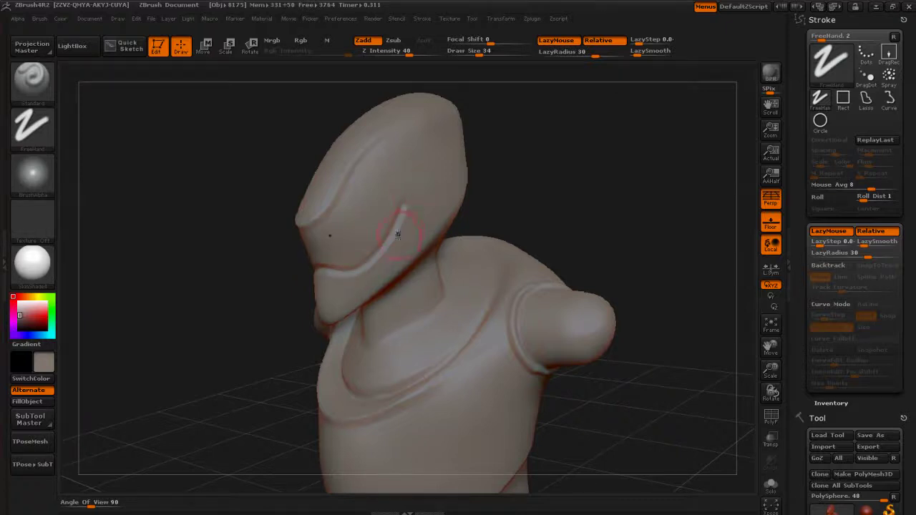
{"action": "key", "text": "ctrl+z"}
- Set the Draw Size to 22, sculpt a narrower ridge around the lower face toward the cheek, and smooth its upper end
{"action": "key", "text": "s"}
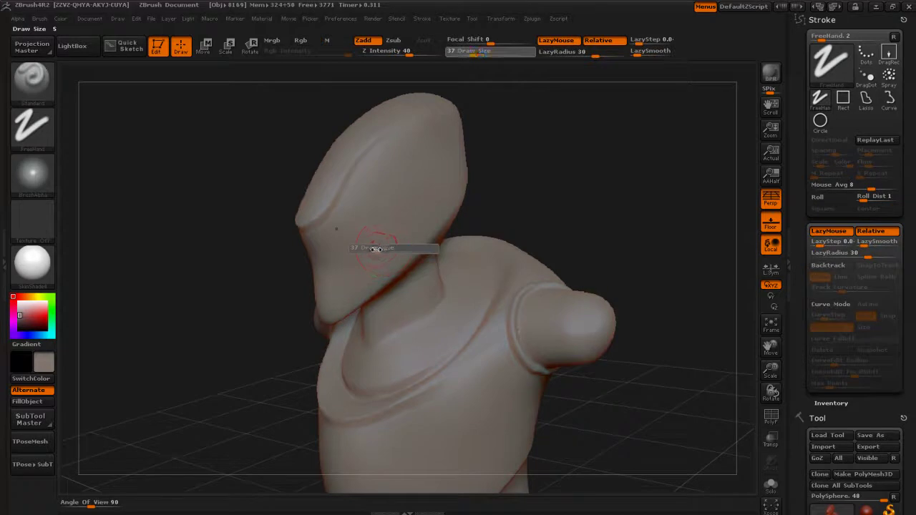
{"action": "left_click_drag", "start_coordinate": [378, 248], "coordinate": [373, 248]}
{"action": "left_click_drag", "start_coordinate": [519, 202], "coordinate": [467, 195]}
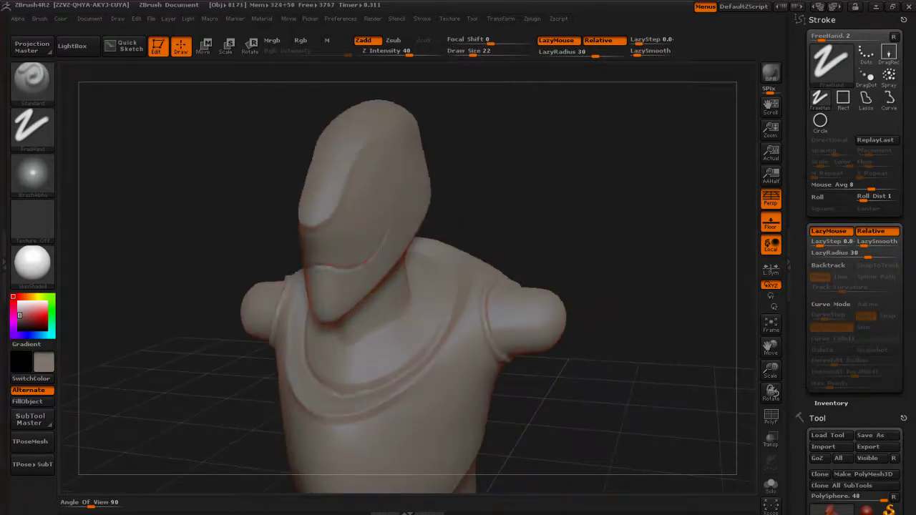
{"action": "left_click_drag", "start_coordinate": [500, 196], "coordinate": [557, 202]}
{"action": "left_click_drag", "start_coordinate": [398, 212], "coordinate": [411, 208], "text": "shift"}
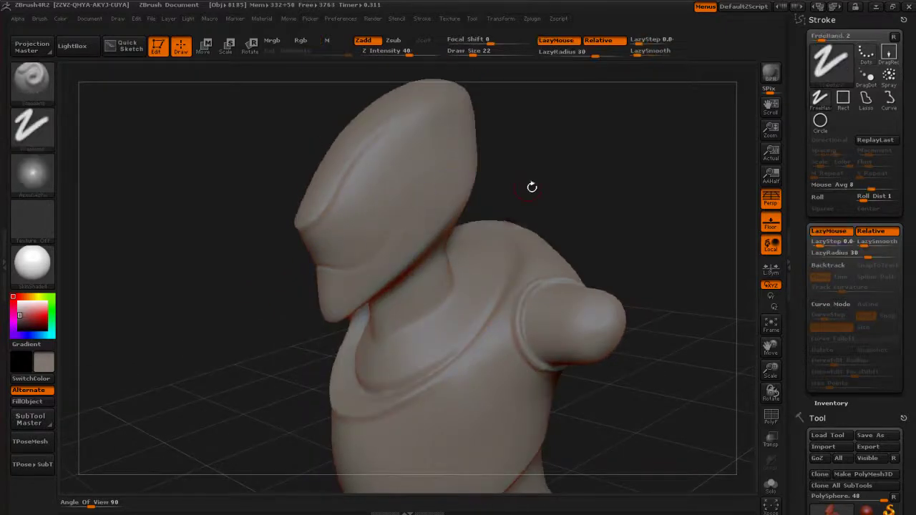
{"action": "left_click_drag", "start_coordinate": [539, 188], "coordinate": [615, 208]}
{"action": "mouse_move", "coordinate": [473, 233]}
{"action": "left_mouse_down"}
{"action": "mouse_move", "coordinate": [532, 251]}
{"action": "mouse_move", "coordinate": [489, 256]}
{"action": "mouse_move", "coordinate": [487, 280]}
{"action": "mouse_move", "coordinate": [357, 256]}
{"action": "mouse_move", "coordinate": [535, 235]}
{"action": "left_mouse_up"}
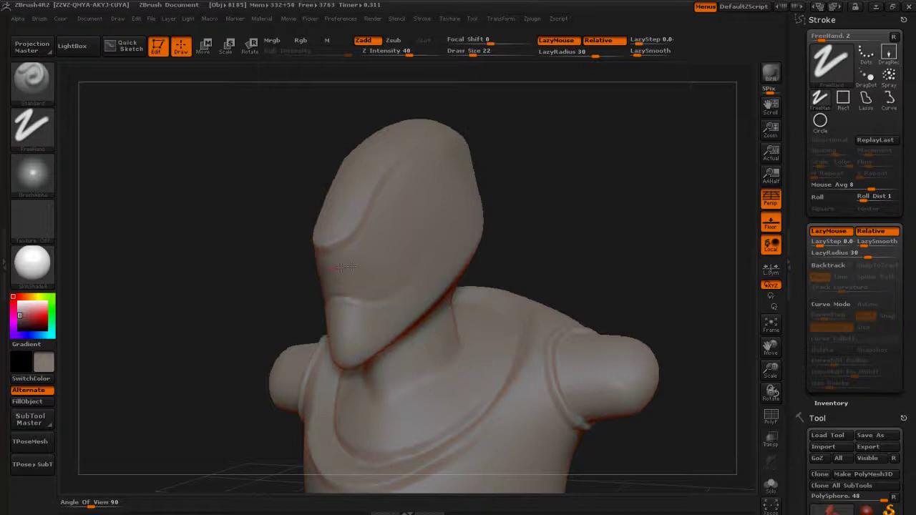
- Sculpt a ridge from below the brow up the side of the head and smooth the face beneath it
{"action": "left_click_drag", "start_coordinate": [363, 264], "coordinate": [334, 266]}
{"action": "left_click_drag", "start_coordinate": [542, 228], "coordinate": [523, 236]}
{"action": "left_click_drag", "start_coordinate": [417, 245], "coordinate": [363, 256]}
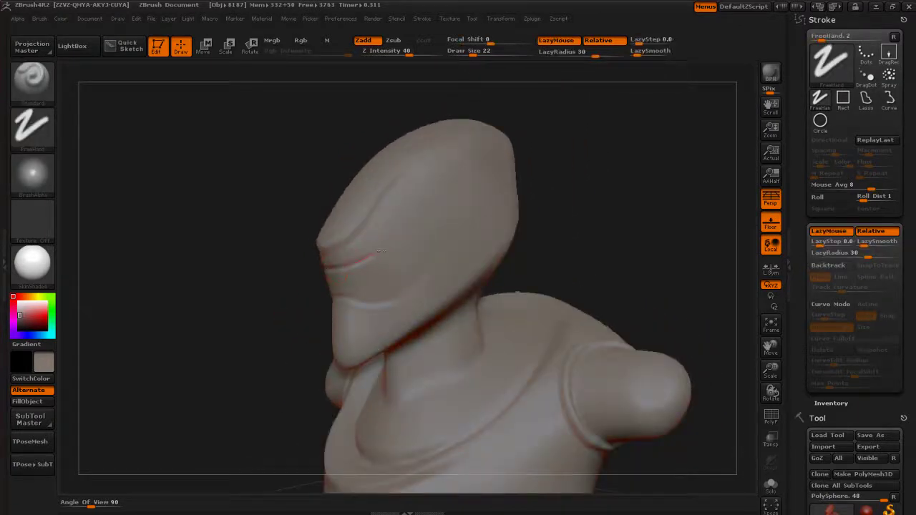
{"action": "key", "text": "shift"}
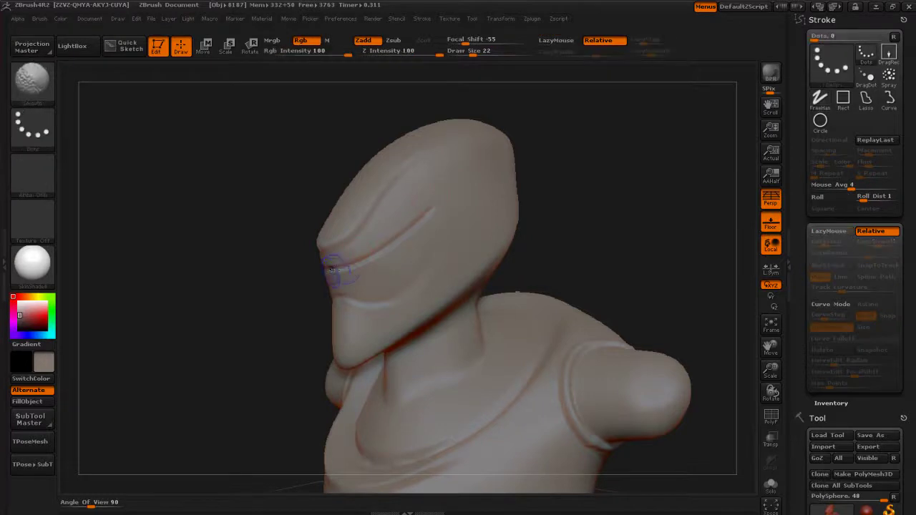
{"action": "left_click_drag", "start_coordinate": [402, 228], "coordinate": [336, 266], "text": "shift"}
{"action": "left_click_drag", "start_coordinate": [387, 246], "coordinate": [329, 271], "text": "shift"}
{"action": "left_click_drag", "start_coordinate": [410, 230], "coordinate": [327, 265], "text": "shift"}
- Reinforce the ridge below the brow with another stroke and smooth its ends on both sides of the head
{"action": "mouse_move", "coordinate": [585, 206]}
{"action": "left_mouse_down"}
{"action": "mouse_move", "coordinate": [620, 219]}
{"action": "mouse_move", "coordinate": [584, 226]}
{"action": "mouse_move", "coordinate": [558, 279]}
{"action": "left_mouse_up"}
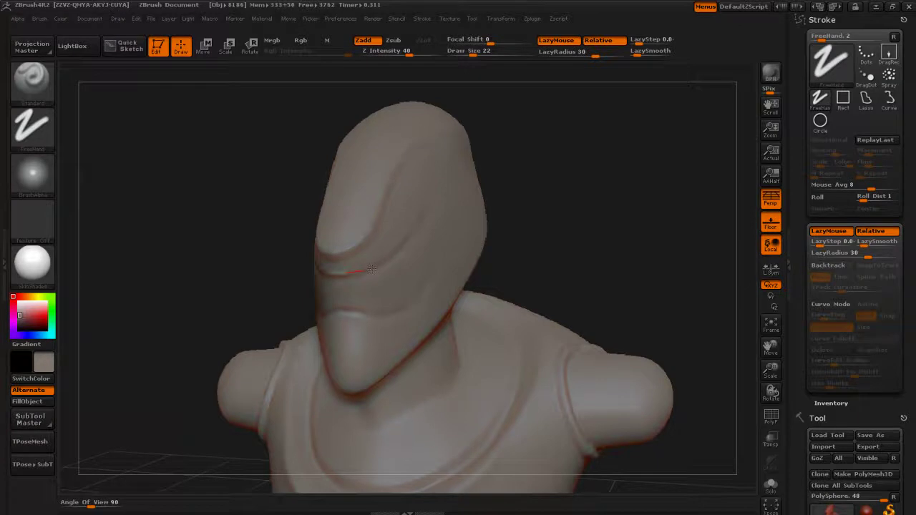
{"action": "key", "text": "shift"}
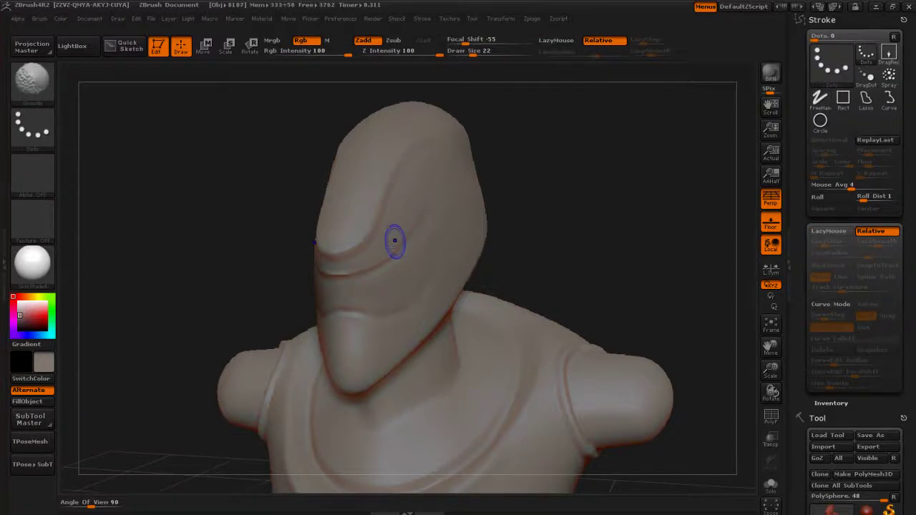
{"action": "mouse_move", "coordinate": [579, 260]}
{"action": "left_mouse_down", "text": "alt"}
{"action": "mouse_move", "coordinate": [566, 251]}
{"action": "mouse_move", "coordinate": [534, 274]}
{"action": "mouse_move", "coordinate": [457, 281]}
{"action": "mouse_move", "coordinate": [472, 289]}
{"action": "mouse_move", "coordinate": [465, 350]}
{"action": "left_mouse_up", "text": "alt"}
{"action": "key", "text": "shift"}
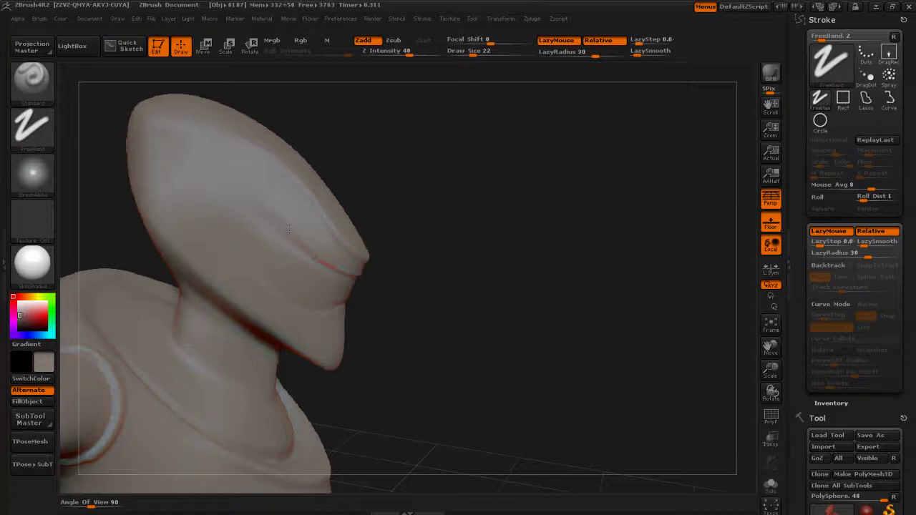
{"action": "left_click_drag", "start_coordinate": [271, 227], "coordinate": [257, 216], "text": "shift"}
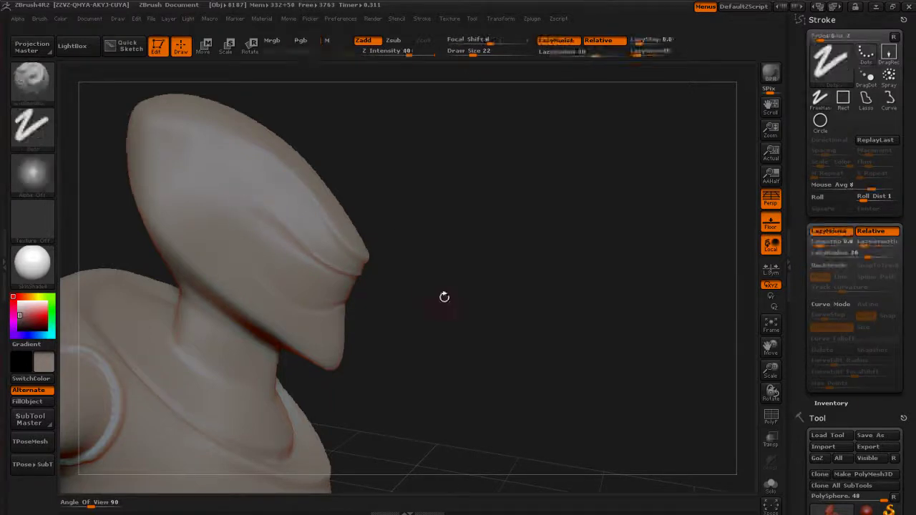
{"action": "left_click_drag", "start_coordinate": [327, 254], "coordinate": [349, 268], "text": "shift"}
- Sculpt over the lower-face ridge toward the cheek and smooth its upper end
{"action": "mouse_move", "coordinate": [433, 290]}
{"action": "left_mouse_down"}
{"action": "mouse_move", "coordinate": [498, 284]}
{"action": "mouse_move", "coordinate": [523, 268]}
{"action": "mouse_move", "coordinate": [504, 265]}
{"action": "mouse_move", "coordinate": [542, 255]}
{"action": "mouse_move", "coordinate": [582, 206]}
{"action": "mouse_move", "coordinate": [568, 190]}
{"action": "mouse_move", "coordinate": [522, 195]}
{"action": "left_mouse_up"}
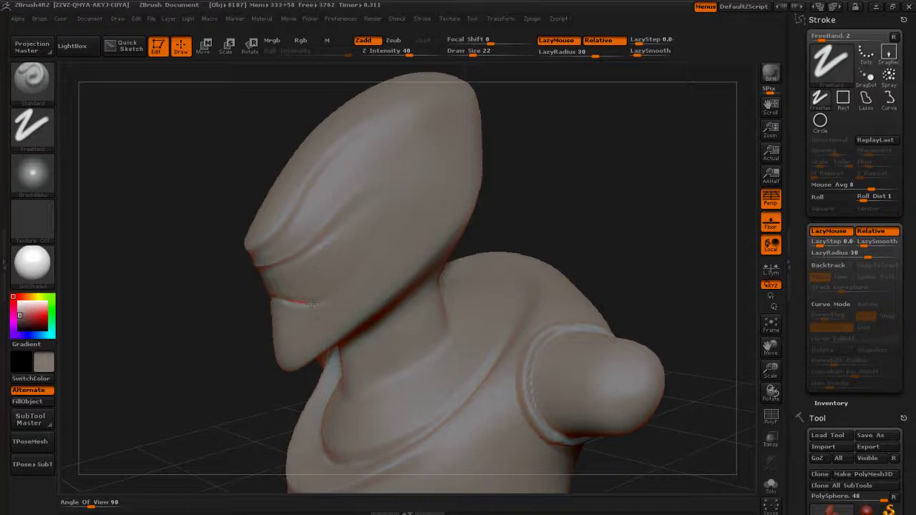
{"action": "left_click_drag", "start_coordinate": [329, 300], "coordinate": [354, 275]}
{"action": "key", "text": "shift"}
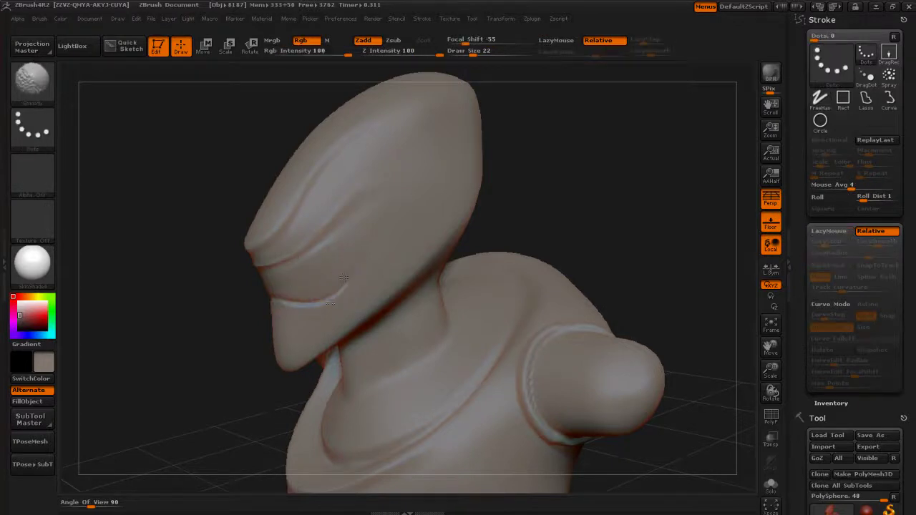
{"action": "left_click_drag", "start_coordinate": [357, 270], "coordinate": [379, 247], "text": "shift"}
{"action": "mouse_move", "coordinate": [561, 222]}
{"action": "left_mouse_down", "text": "alt"}
{"action": "mouse_move", "coordinate": [524, 200]}
{"action": "mouse_move", "coordinate": [644, 214]}
{"action": "left_mouse_up", "text": "alt"}
{"action": "left_click_drag", "start_coordinate": [500, 272], "coordinate": [519, 239], "text": "alt"}
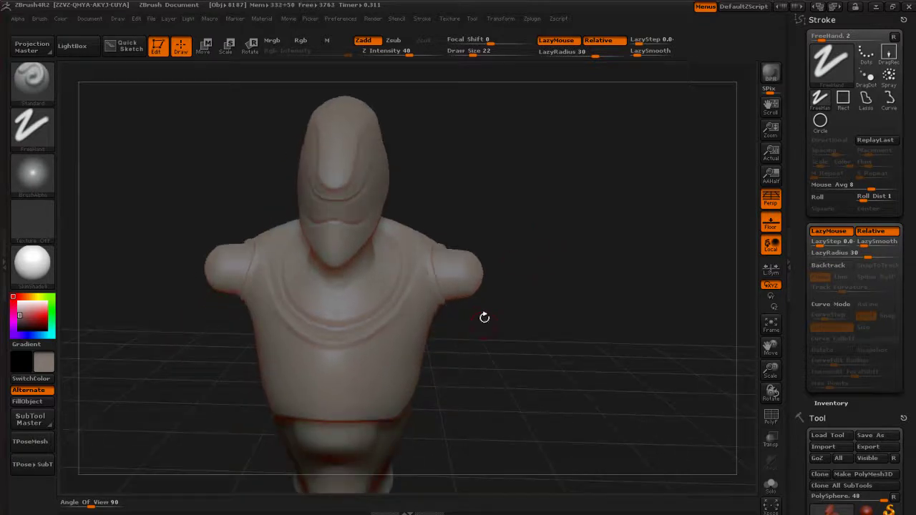
- Turn off LazyMouse and set the Draw Size to 78, undoing the trial stroke
{"action": "key", "text": "l"}
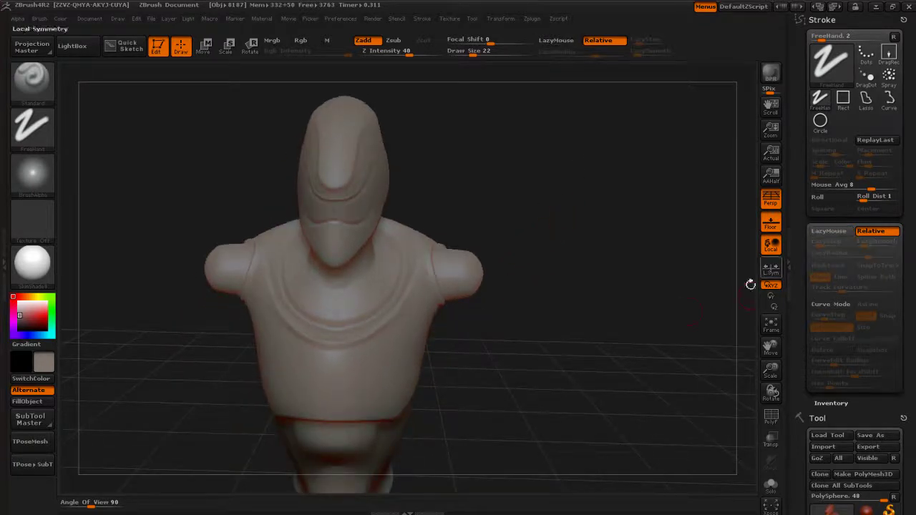
{"action": "key", "text": "s"}
{"action": "mouse_move", "coordinate": [525, 340]}
{"action": "left_mouse_down"}
{"action": "mouse_move", "coordinate": [497, 361]}
{"action": "mouse_move", "coordinate": [522, 369]}
{"action": "mouse_move", "coordinate": [551, 315]}
{"action": "mouse_move", "coordinate": [574, 255]}
{"action": "mouse_move", "coordinate": [560, 237]}
{"action": "mouse_move", "coordinate": [552, 253]}
{"action": "mouse_move", "coordinate": [544, 247]}
{"action": "mouse_move", "coordinate": [554, 235]}
{"action": "left_mouse_up"}
{"action": "key", "text": "s"}
{"action": "key", "text": "ctrl+z"}
- Switch the brush alpha off and back to BrushAlpha, try strokes on the torso, and undo them
{"action": "left_click", "coordinate": [32, 174]}
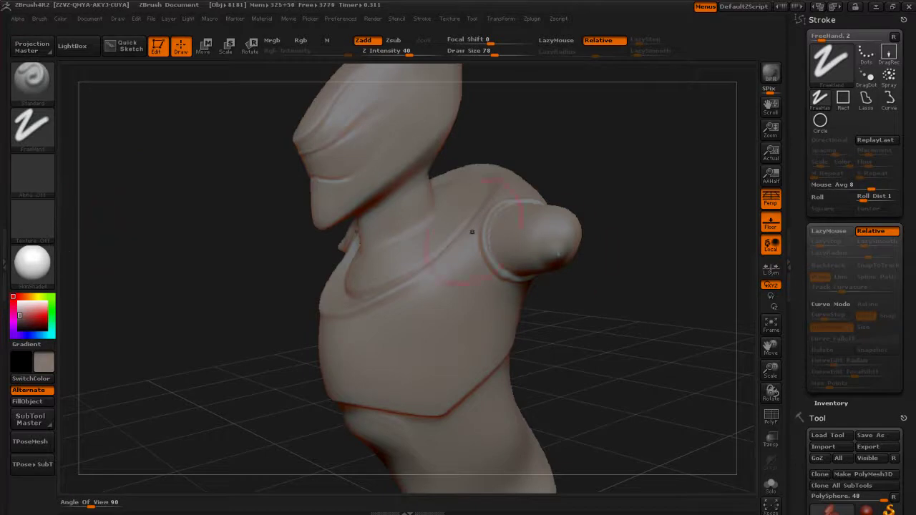
{"action": "mouse_move", "coordinate": [600, 262]}
{"action": "left_mouse_down"}
{"action": "mouse_move", "coordinate": [608, 261]}
{"action": "mouse_move", "coordinate": [591, 287]}
{"action": "left_mouse_up"}
{"action": "left_click", "coordinate": [32, 175]}
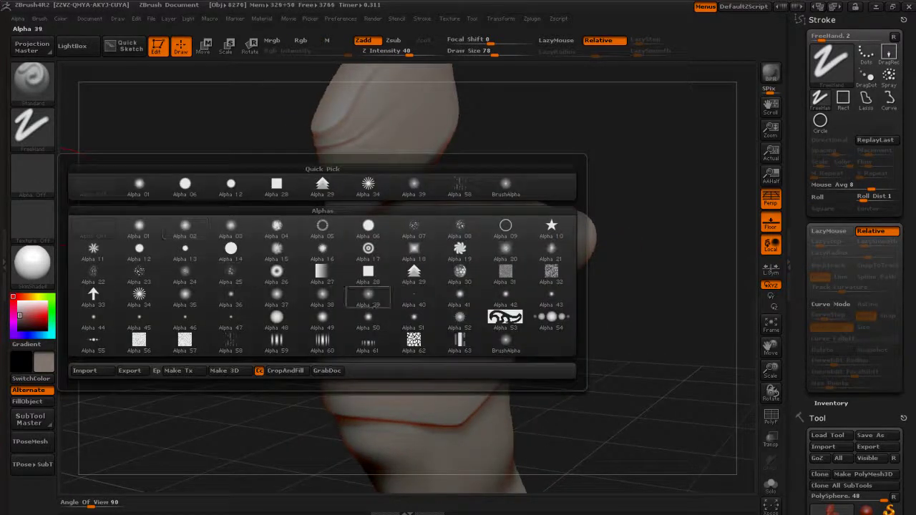
{"action": "left_click_drag", "start_coordinate": [495, 328], "coordinate": [480, 343]}
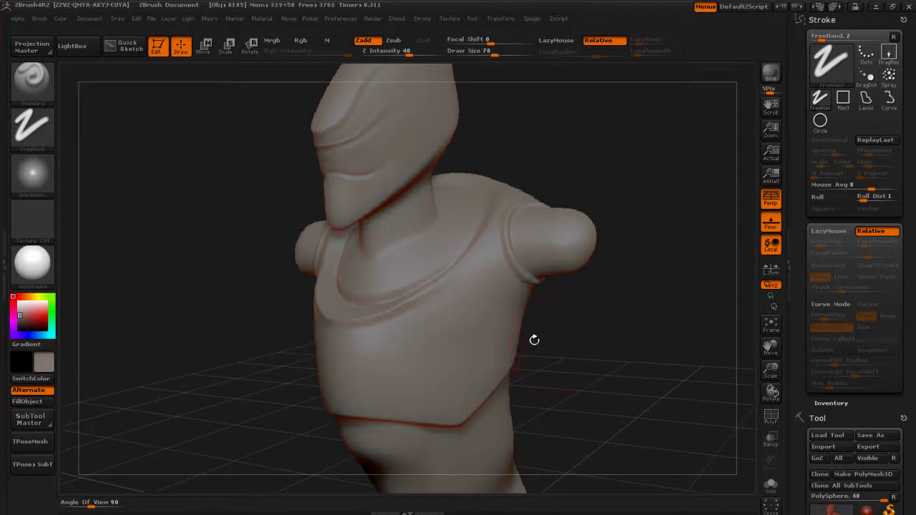
{"action": "mouse_move", "coordinate": [554, 352]}
{"action": "left_mouse_down"}
{"action": "mouse_move", "coordinate": [608, 351]}
{"action": "mouse_move", "coordinate": [582, 362]}
{"action": "left_mouse_up"}
{"action": "key", "text": "ctrl+z"}
- Try small raised bumps on the chest with BrushAlpha and undo them
{"action": "left_click_drag", "start_coordinate": [464, 361], "coordinate": [465, 362]}
{"action": "left_click_drag", "start_coordinate": [548, 358], "coordinate": [501, 372]}
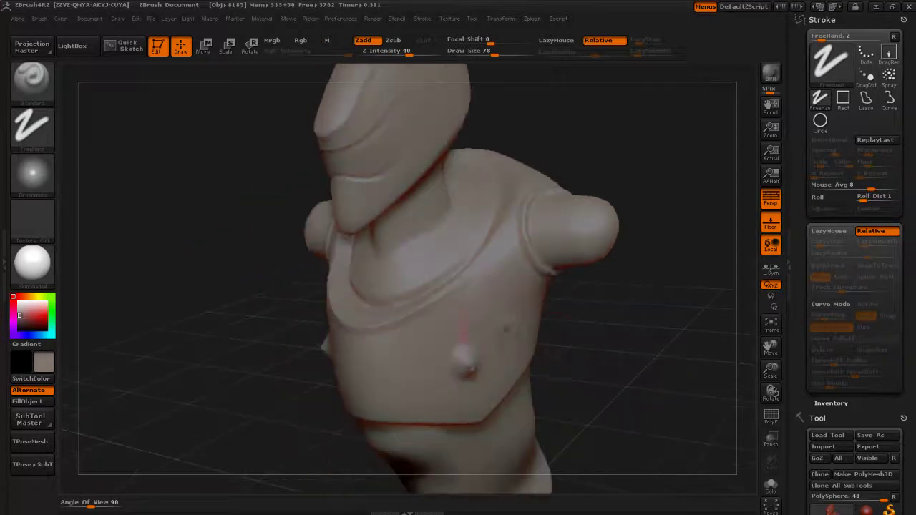
{"action": "left_click_drag", "start_coordinate": [541, 341], "coordinate": [511, 305]}
{"action": "left_click", "coordinate": [514, 294]}
{"action": "left_click_drag", "start_coordinate": [613, 360], "coordinate": [627, 358]}
{"action": "key", "text": "ctrl+z"}
{"action": "key", "text": "ctrl+z"}
- Set the brush to Alpha Off and try one stroke on the side of the chest, undoing it
{"action": "left_click", "coordinate": [45, 177]}
{"action": "left_click", "coordinate": [140, 189]}
{"action": "left_click_drag", "start_coordinate": [479, 340], "coordinate": [498, 352]}
{"action": "key", "text": "ctrl+z"}
{"action": "left_click_drag", "start_coordinate": [564, 335], "coordinate": [609, 332]}
- Sculpt several rounded bumps across the chest without an alpha and undo them
{"action": "left_click_drag", "start_coordinate": [499, 299], "coordinate": [494, 307]}
{"action": "left_click_drag", "start_coordinate": [451, 357], "coordinate": [458, 372]}
{"action": "left_click_drag", "start_coordinate": [558, 400], "coordinate": [487, 388]}
{"action": "left_click_drag", "start_coordinate": [407, 380], "coordinate": [423, 387]}
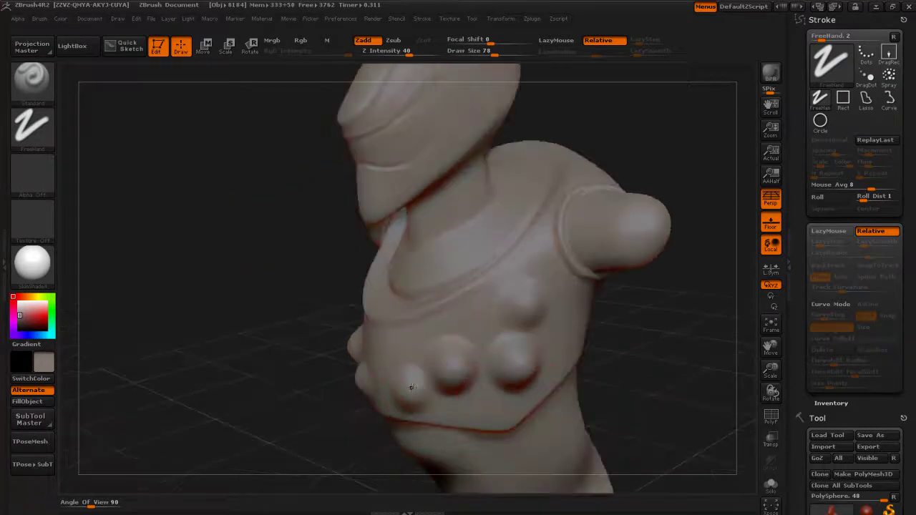
{"action": "mouse_move", "coordinate": [619, 382]}
{"action": "left_mouse_down"}
{"action": "mouse_move", "coordinate": [637, 378]}
{"action": "mouse_move", "coordinate": [597, 386]}
{"action": "mouse_move", "coordinate": [587, 358]}
{"action": "mouse_move", "coordinate": [560, 374]}
{"action": "mouse_move", "coordinate": [560, 322]}
{"action": "mouse_move", "coordinate": [486, 336]}
{"action": "left_mouse_up"}
{"action": "left_click_drag", "start_coordinate": [547, 339], "coordinate": [575, 360]}
{"action": "key", "text": "ctrl+z"}
{"action": "key", "text": "ctrl+z"}
{"action": "key", "text": "ctrl+z"}
- Set the Draw Size to 127, undo a trial bump, and softly build up the chest at Z Intensity 12
{"action": "key", "text": "s"}
{"action": "left_click_drag", "start_coordinate": [575, 313], "coordinate": [517, 273]}
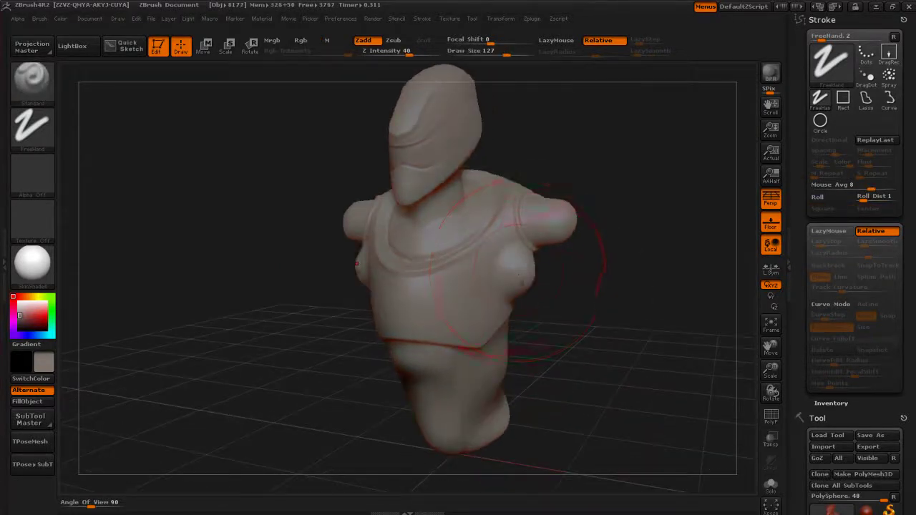
{"action": "key", "text": "ctrl+z"}
{"action": "key", "text": "u"}
{"action": "left_click_drag", "start_coordinate": [518, 286], "coordinate": [495, 287]}
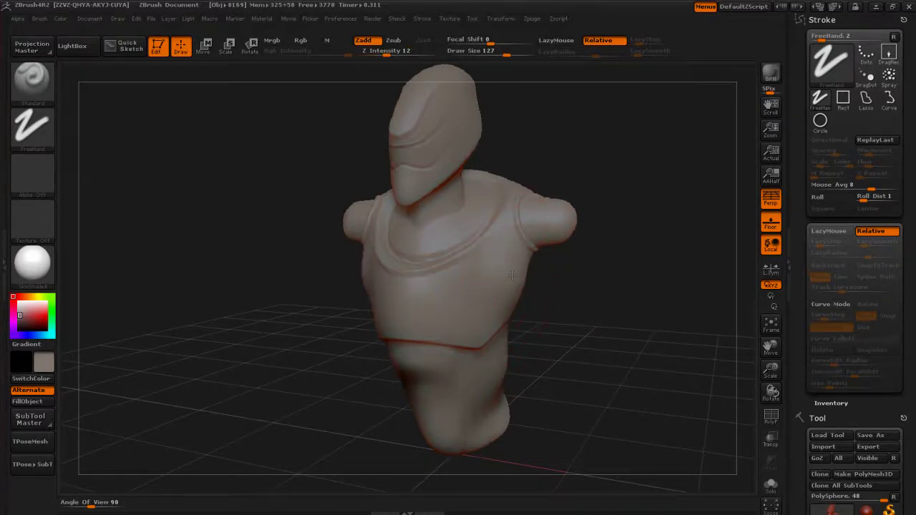
{"action": "mouse_move", "coordinate": [550, 295]}
{"action": "left_mouse_down"}
{"action": "mouse_move", "coordinate": [521, 307]}
{"action": "mouse_move", "coordinate": [533, 304]}
{"action": "left_mouse_up"}
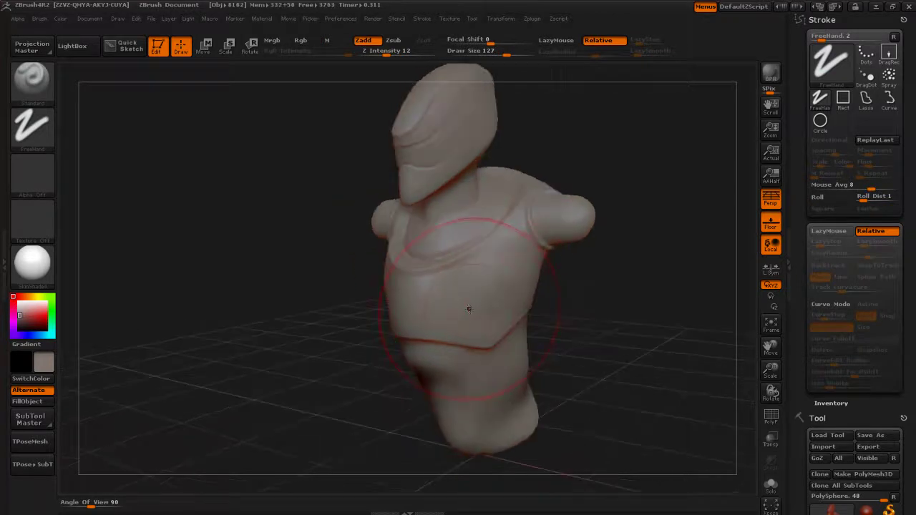
- Set the Draw Size to 154, build up volume on the chest, and smooth the side of the torso
{"action": "key", "text": "s"}
{"action": "left_click_drag", "start_coordinate": [468, 310], "coordinate": [473, 310]}
{"action": "left_click_drag", "start_coordinate": [573, 304], "coordinate": [456, 300]}
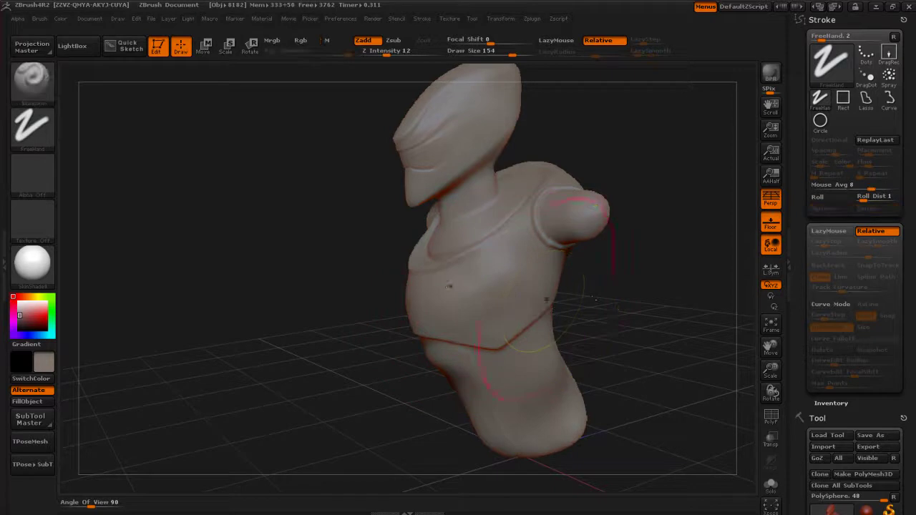
{"action": "left_click_drag", "start_coordinate": [585, 297], "coordinate": [515, 312]}
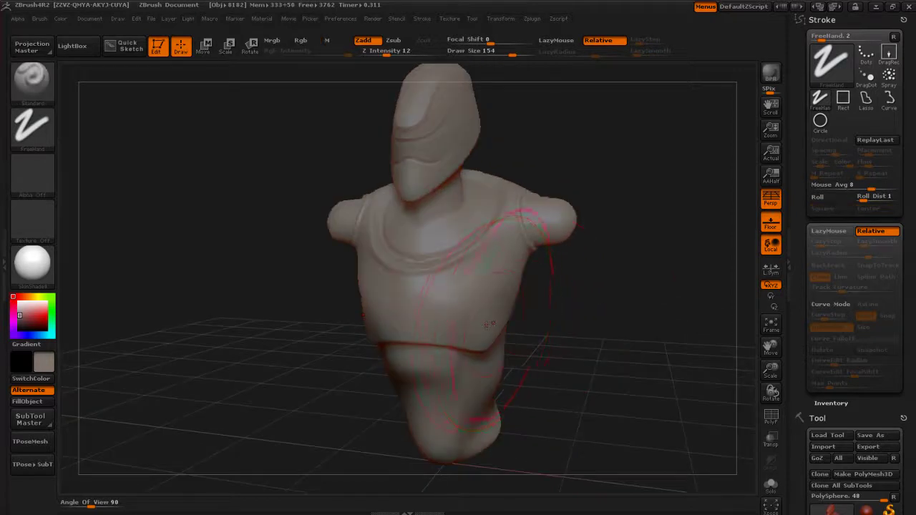
{"action": "key", "text": "shift"}
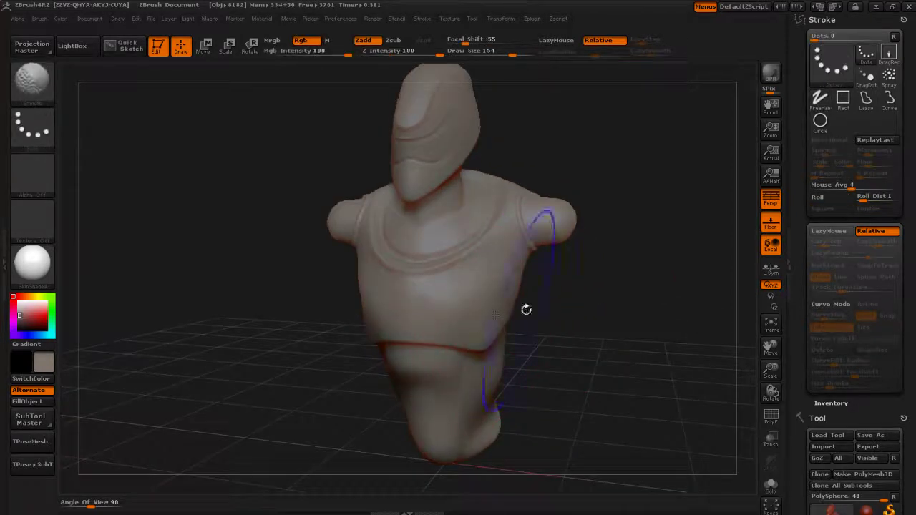
{"action": "left_click_drag", "start_coordinate": [549, 308], "coordinate": [495, 312]}
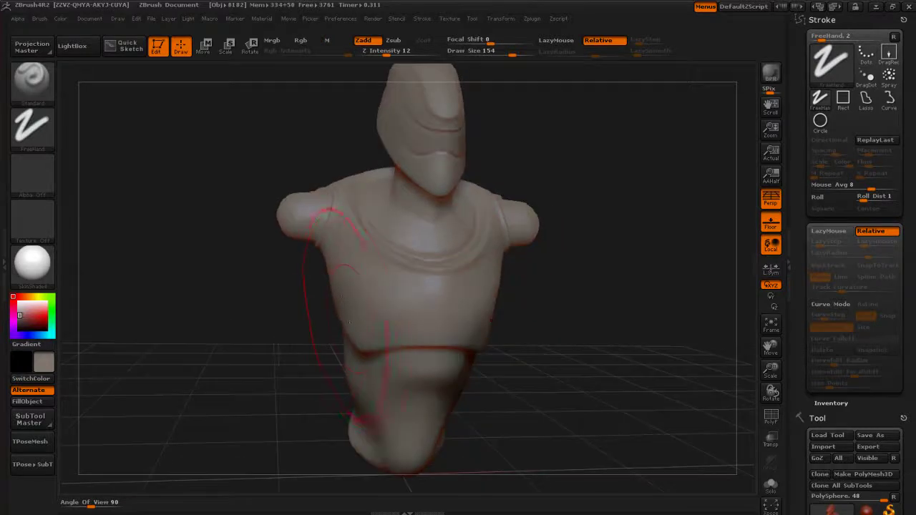
- Set the Draw Size to 168, build up volume on the upper back, and smooth it
{"action": "mouse_move", "coordinate": [542, 343]}
{"action": "left_mouse_down"}
{"action": "mouse_move", "coordinate": [560, 333]}
{"action": "mouse_move", "coordinate": [522, 328]}
{"action": "mouse_move", "coordinate": [565, 333]}
{"action": "left_mouse_up"}
{"action": "key", "text": "s"}
{"action": "mouse_move", "coordinate": [310, 235]}
{"action": "left_mouse_down"}
{"action": "mouse_move", "coordinate": [307, 221]}
{"action": "mouse_move", "coordinate": [319, 229]}
{"action": "left_mouse_up"}
{"action": "key", "text": "s"}
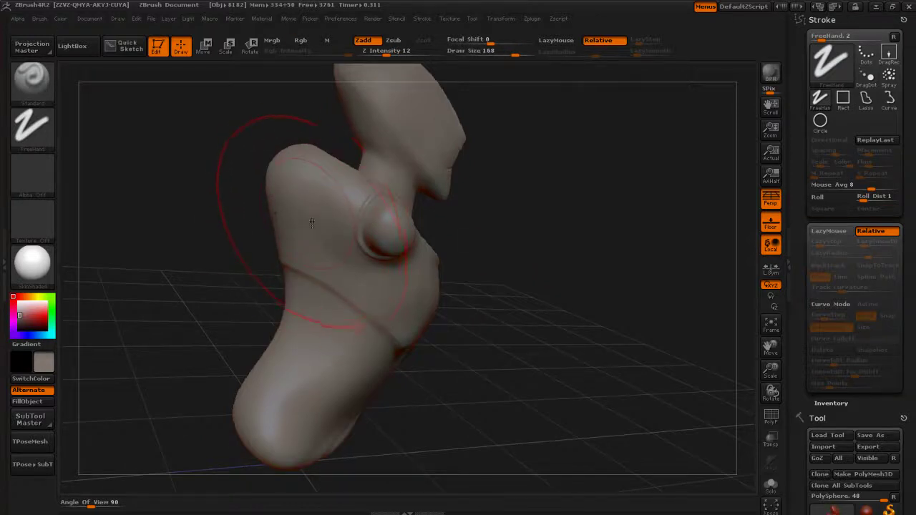
{"action": "key", "text": "shift"}
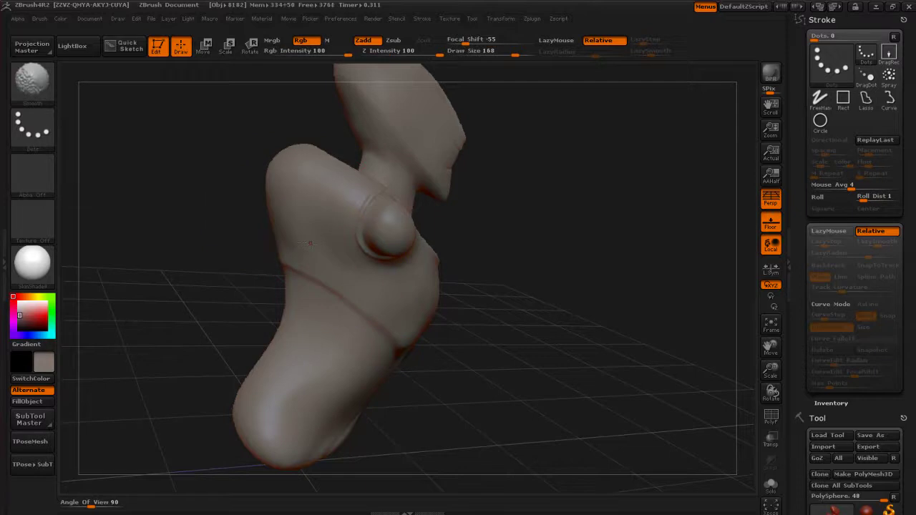
{"action": "key", "text": "s"}
{"action": "left_click_drag", "start_coordinate": [310, 252], "coordinate": [300, 250]}
{"action": "key", "text": "shift"}
- Set the Draw Size to 53 and smooth down the ridges on the face and sides of the head
{"action": "mouse_move", "coordinate": [292, 302]}
{"action": "left_mouse_down"}
{"action": "mouse_move", "coordinate": [518, 320]}
{"action": "mouse_move", "coordinate": [542, 336]}
{"action": "mouse_move", "coordinate": [577, 335]}
{"action": "mouse_move", "coordinate": [532, 345]}
{"action": "mouse_move", "coordinate": [572, 351]}
{"action": "mouse_move", "coordinate": [559, 380]}
{"action": "mouse_move", "coordinate": [591, 313]}
{"action": "mouse_move", "coordinate": [531, 248]}
{"action": "mouse_move", "coordinate": [546, 237]}
{"action": "left_mouse_up"}
{"action": "key", "text": "s"}
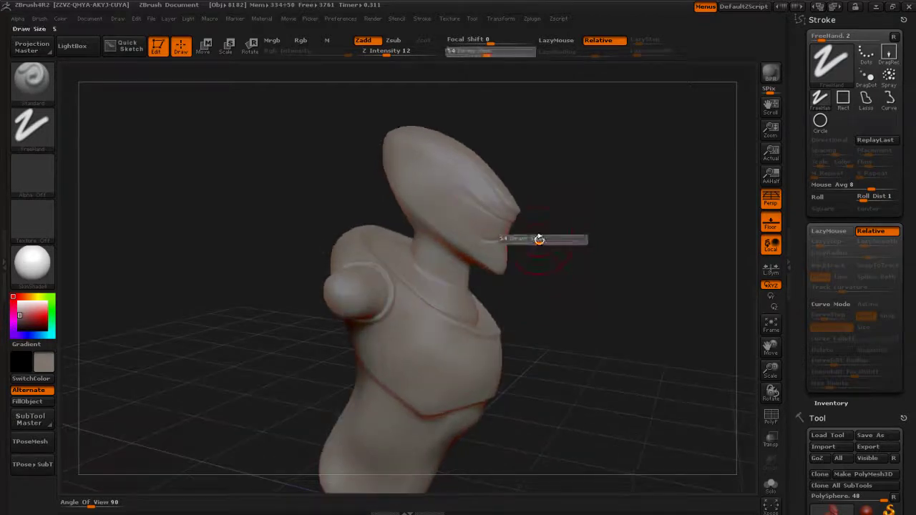
{"action": "key", "text": "shift"}
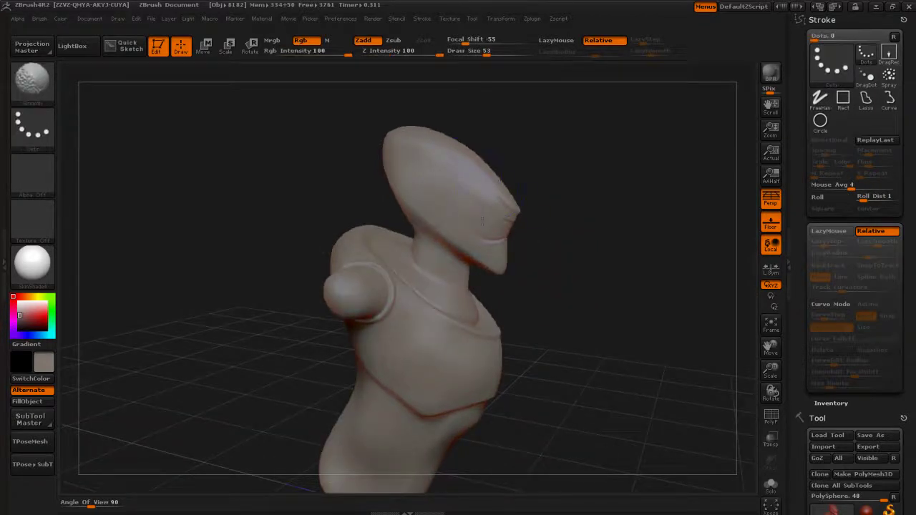
{"action": "mouse_move", "coordinate": [597, 267]}
{"action": "left_mouse_down"}
{"action": "mouse_move", "coordinate": [667, 170]}
{"action": "mouse_move", "coordinate": [368, 258]}
{"action": "left_mouse_up"}
{"action": "key", "text": "shift"}
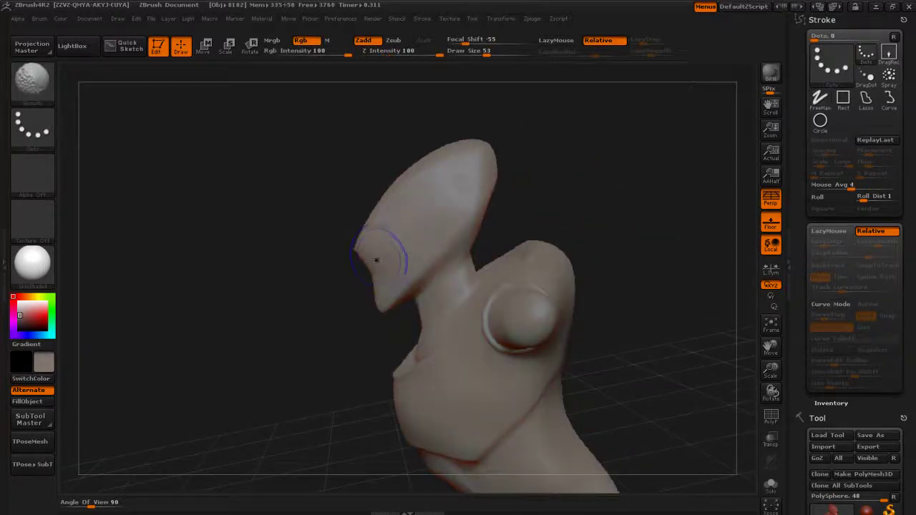
{"action": "left_click_drag", "start_coordinate": [559, 174], "coordinate": [492, 184]}
{"action": "key", "text": "shift"}
- Set the Draw Size to 47 and smooth the remaining ridge traces around the brow and cheeks
{"action": "left_click_drag", "start_coordinate": [514, 247], "coordinate": [549, 263]}
{"action": "key", "text": "s"}
{"action": "mouse_move", "coordinate": [389, 245]}
{"action": "left_mouse_down"}
{"action": "mouse_move", "coordinate": [401, 223]}
{"action": "mouse_move", "coordinate": [434, 207]}
{"action": "left_mouse_up"}
{"action": "key", "text": "shift"}
{"action": "key", "text": "shift"}
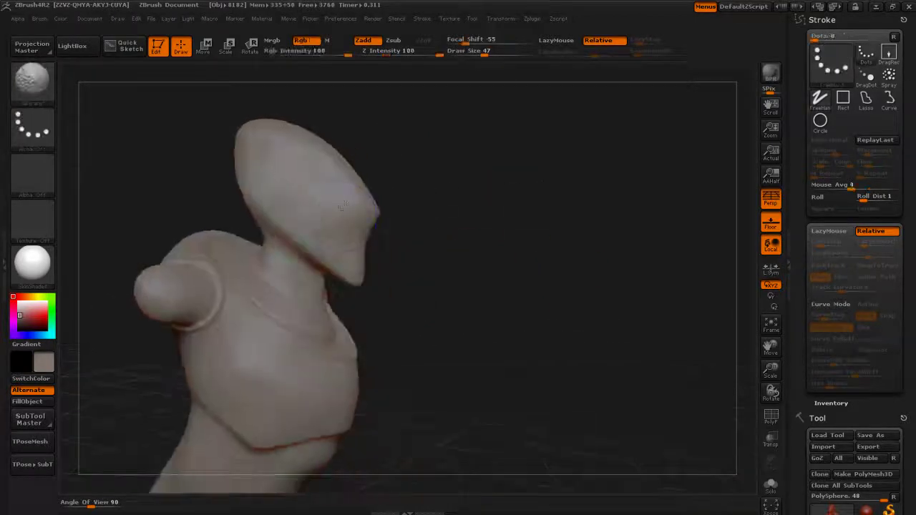
{"action": "mouse_move", "coordinate": [511, 323]}
{"action": "left_mouse_down"}
{"action": "mouse_move", "coordinate": [511, 344]}
{"action": "mouse_move", "coordinate": [626, 304]}
{"action": "mouse_move", "coordinate": [632, 347]}
{"action": "mouse_move", "coordinate": [613, 337]}
{"action": "mouse_move", "coordinate": [567, 369]}
{"action": "left_mouse_up"}
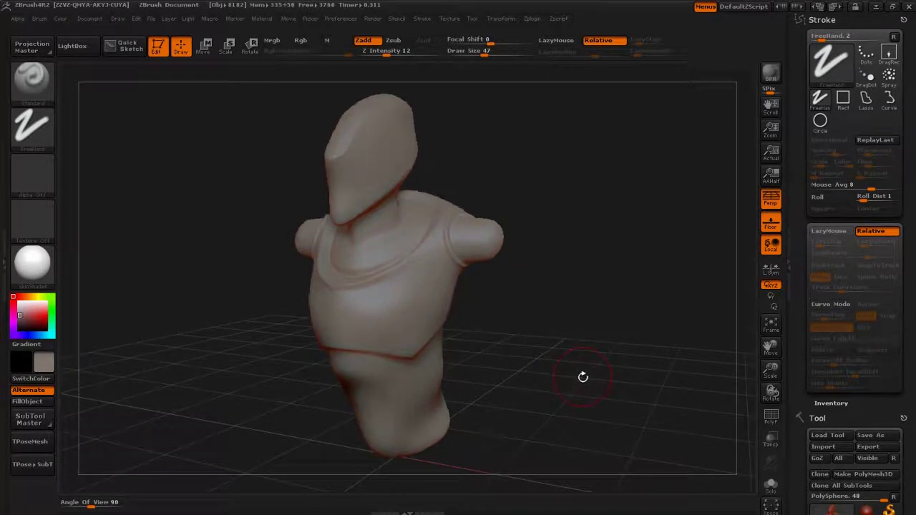